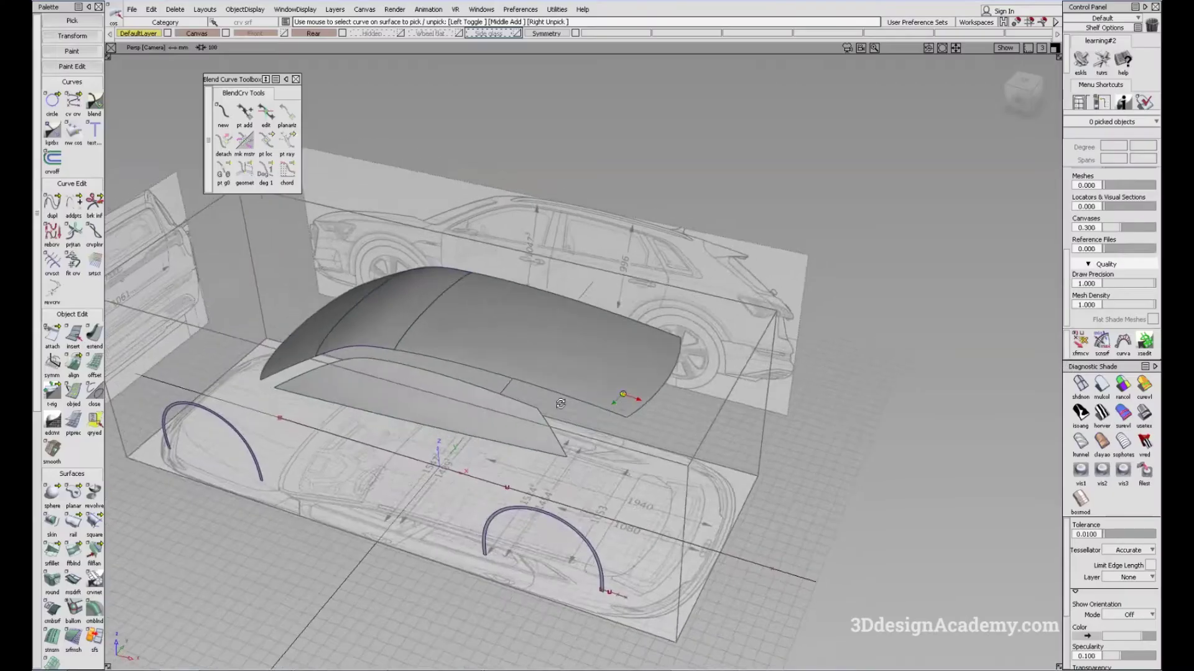
- Examine the roof surface and the rear blueprint outlines in perspective, side and top views
left_click_drag(435, 435, 483, 408, "alt+shift")
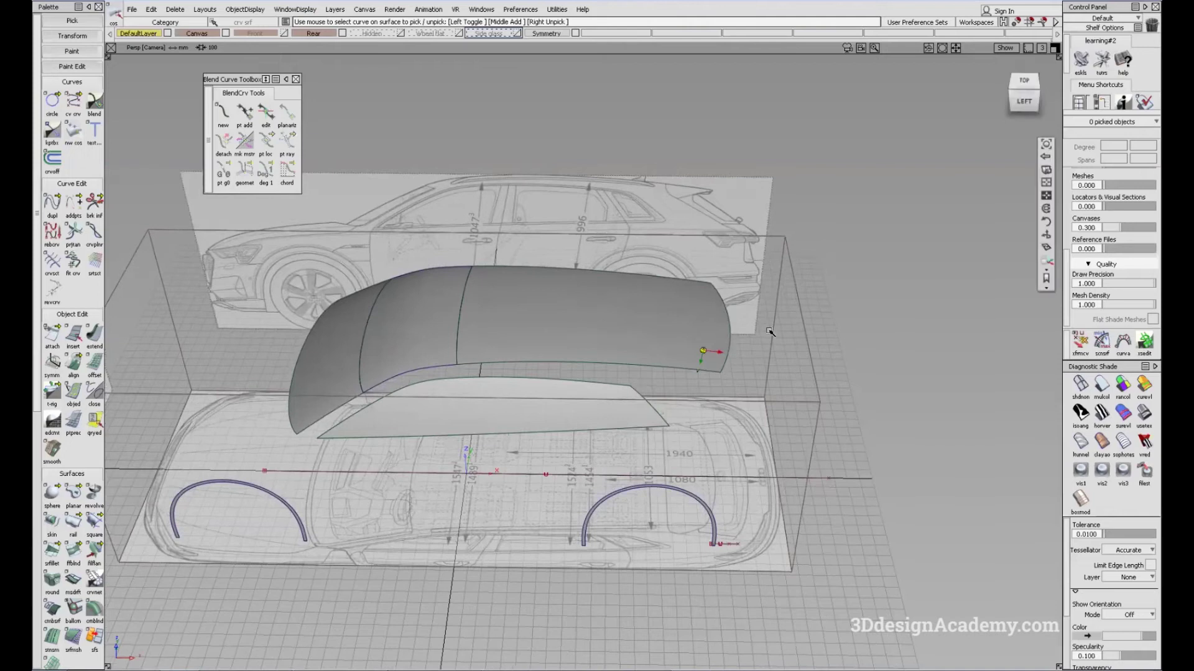
left_click_drag(567, 315, 559, 346, "alt+shift")
left_click_drag(578, 390, 663, 301, "alt+shift")
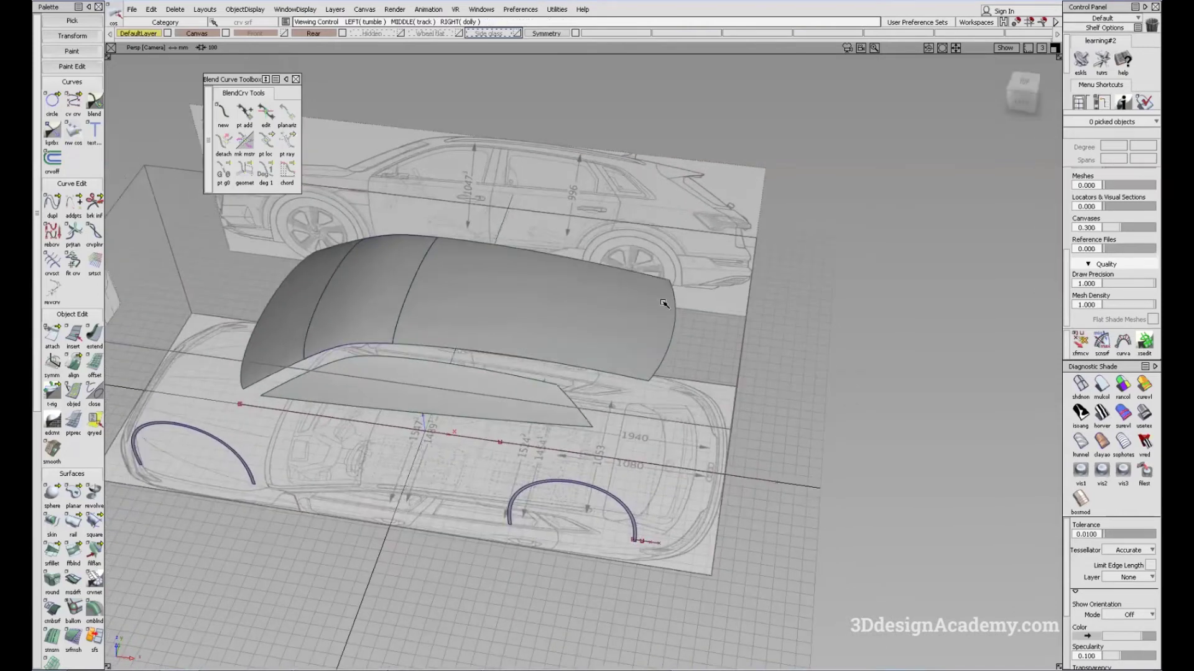
left_click_drag(746, 402, 615, 377, "alt+shift")
key("F6")
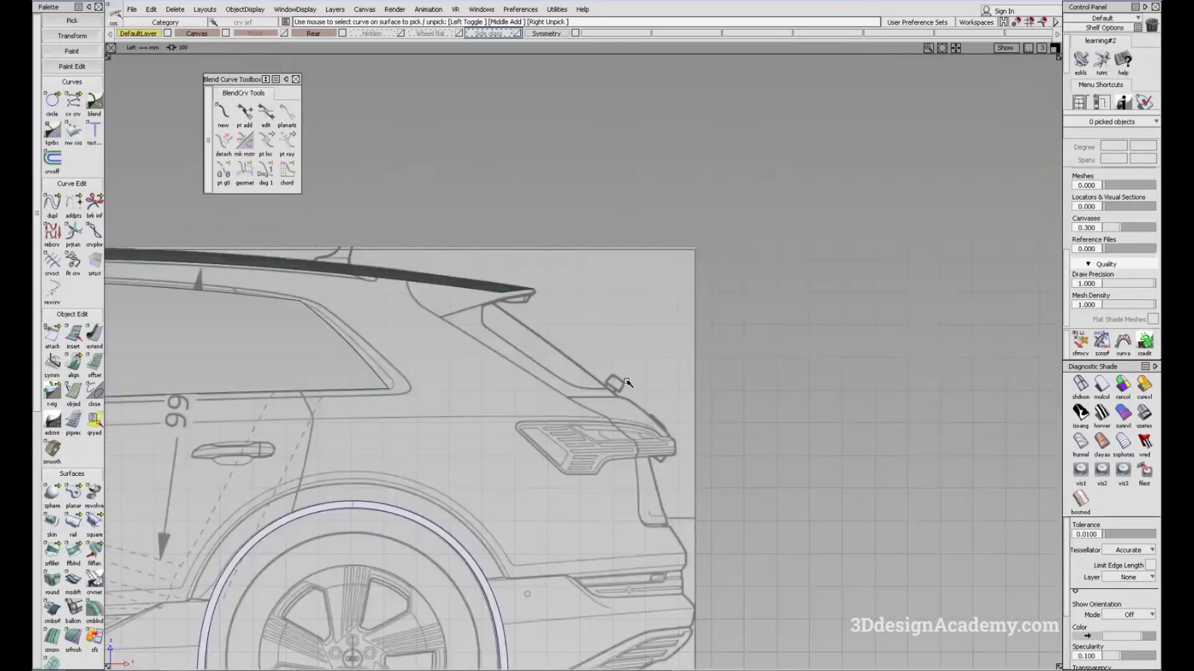
middle_click_drag(572, 346, 608, 411, "alt+shift")
middle_click_drag(701, 372, 591, 346, "alt+shift")
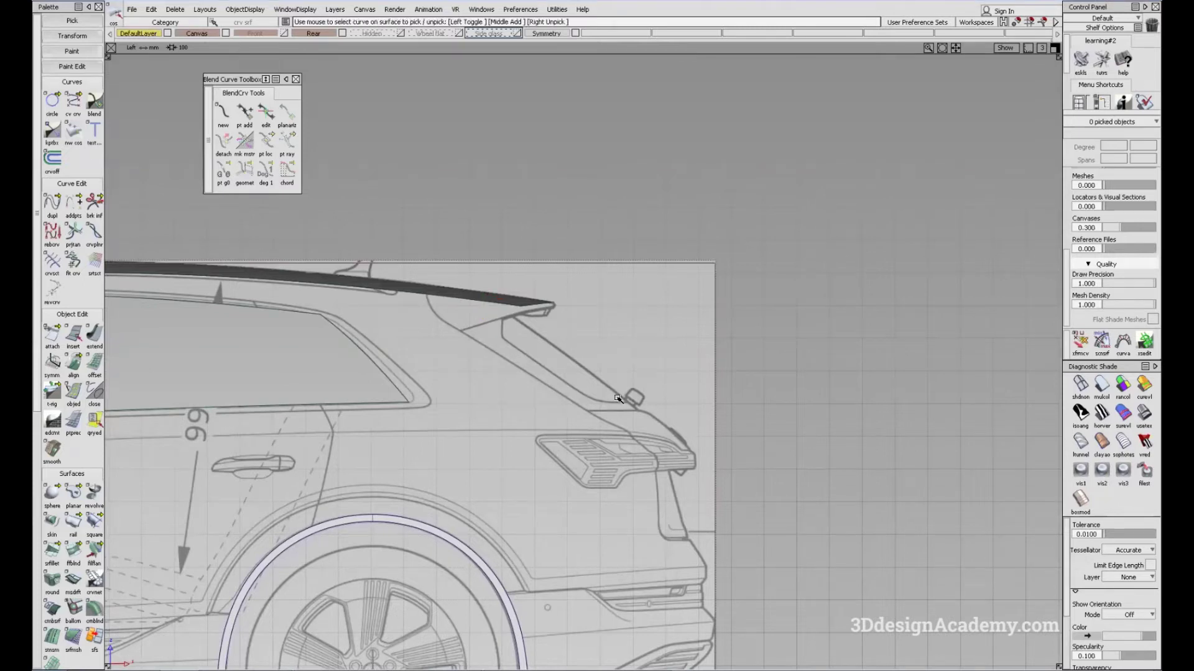
key("F5")
middle_click_drag(621, 355, 624, 392, "alt+shift")
left_click_drag(628, 471, 603, 410, "ctrl+shift")
middle_click_drag(557, 488, 570, 416, "alt+shift")
right_click_drag(559, 411, 637, 392, "alt+shift")
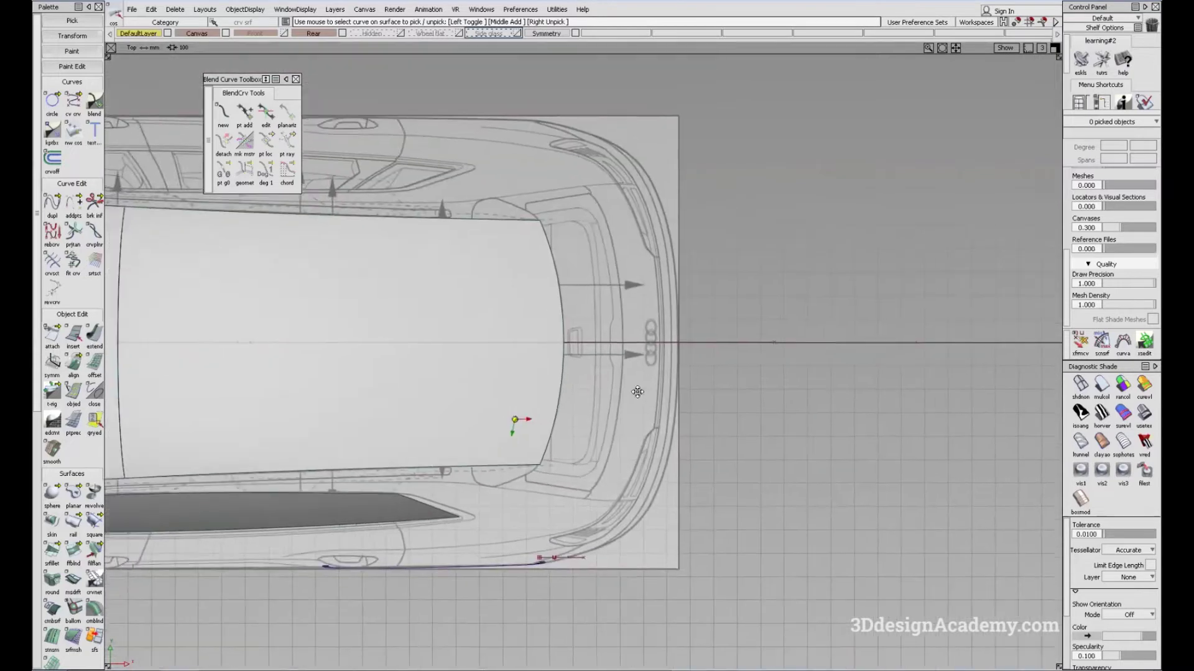
middle_click_drag(637, 392, 773, 368, "alt+shift")
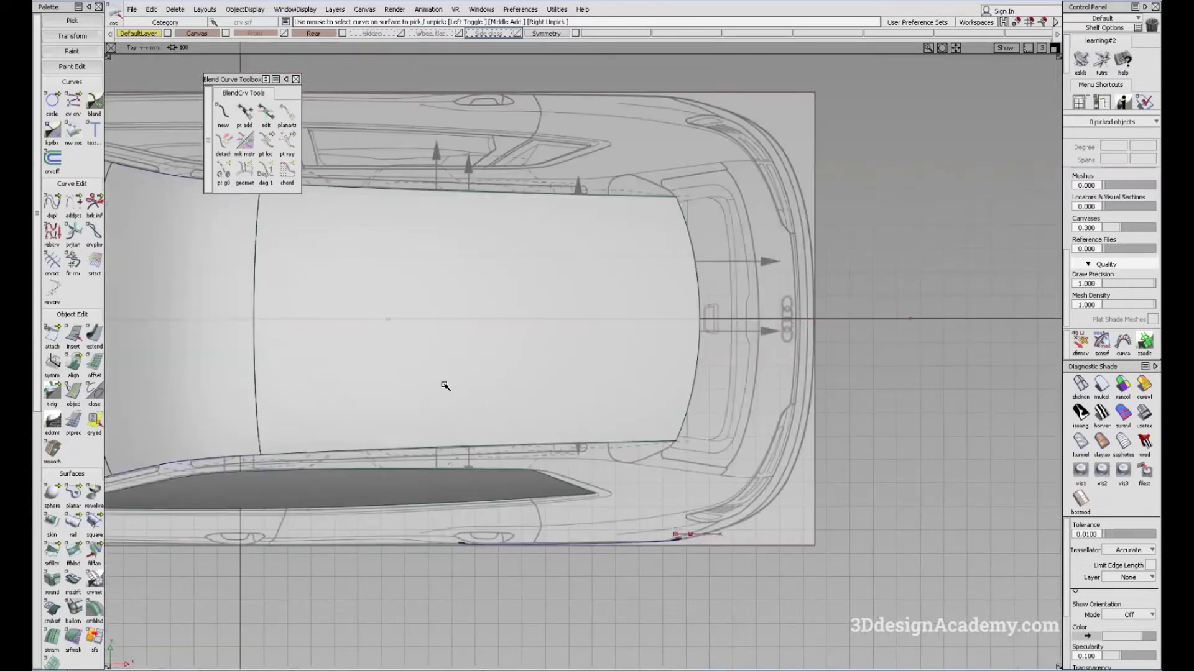
middle_click_drag(774, 332, 652, 350, "alt+shift")
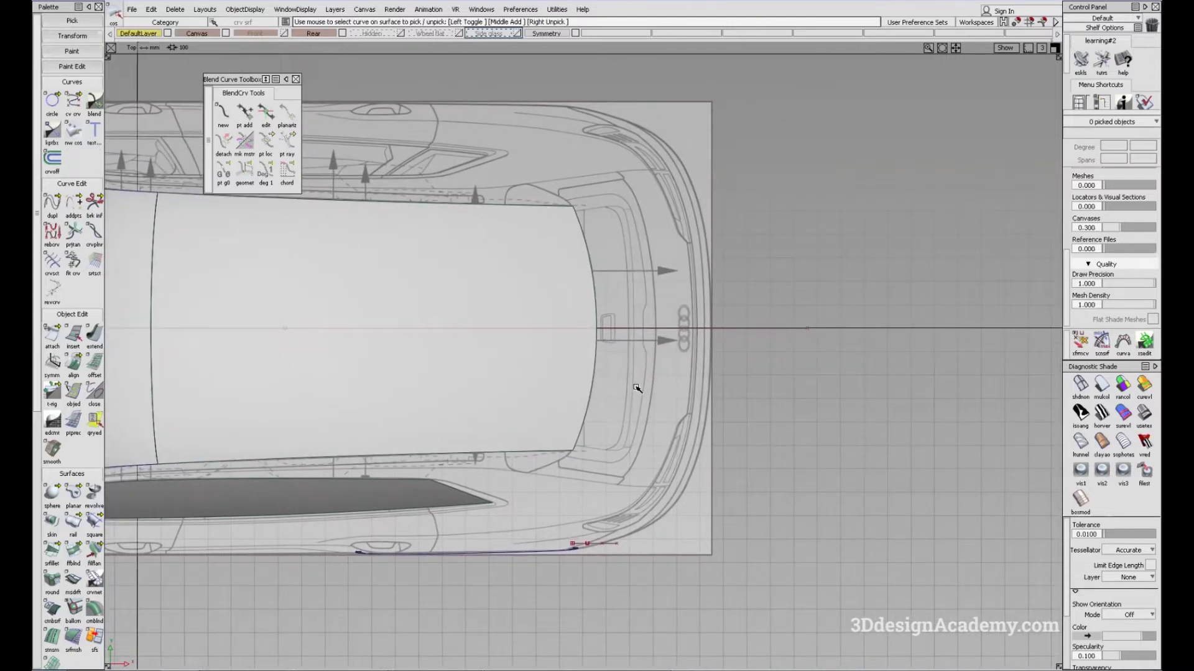
- Draw a single-span, degree 3 edit-point curve across the rear window's rear edge in the top view
middle_click_drag(637, 389, 506, 394, "alt+shift")
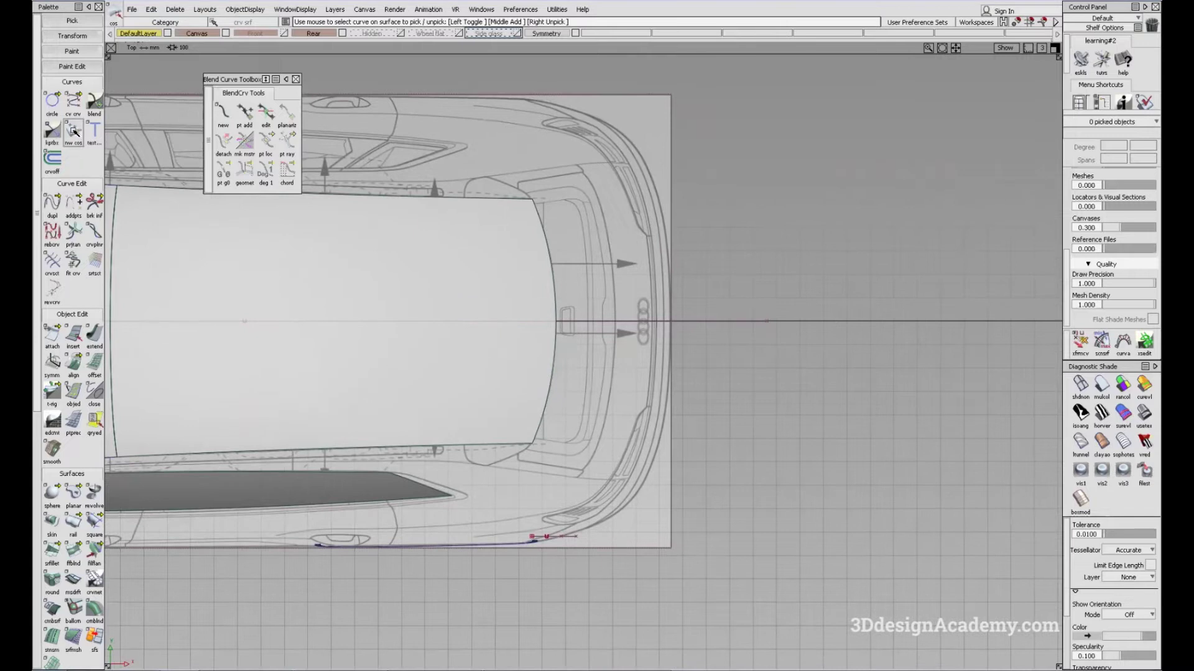
left_click_drag(70, 103, 117, 104)
middle_click_drag(629, 253, 620, 258, "alt+shift")
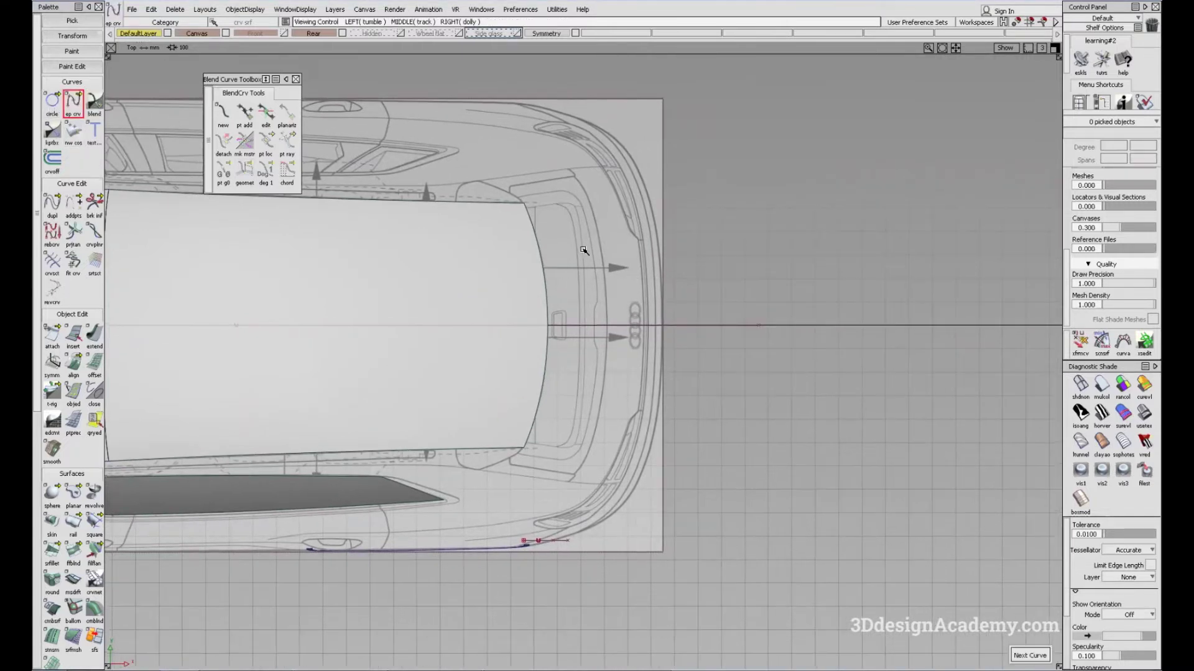
left_click(603, 202)
left_click(603, 462)
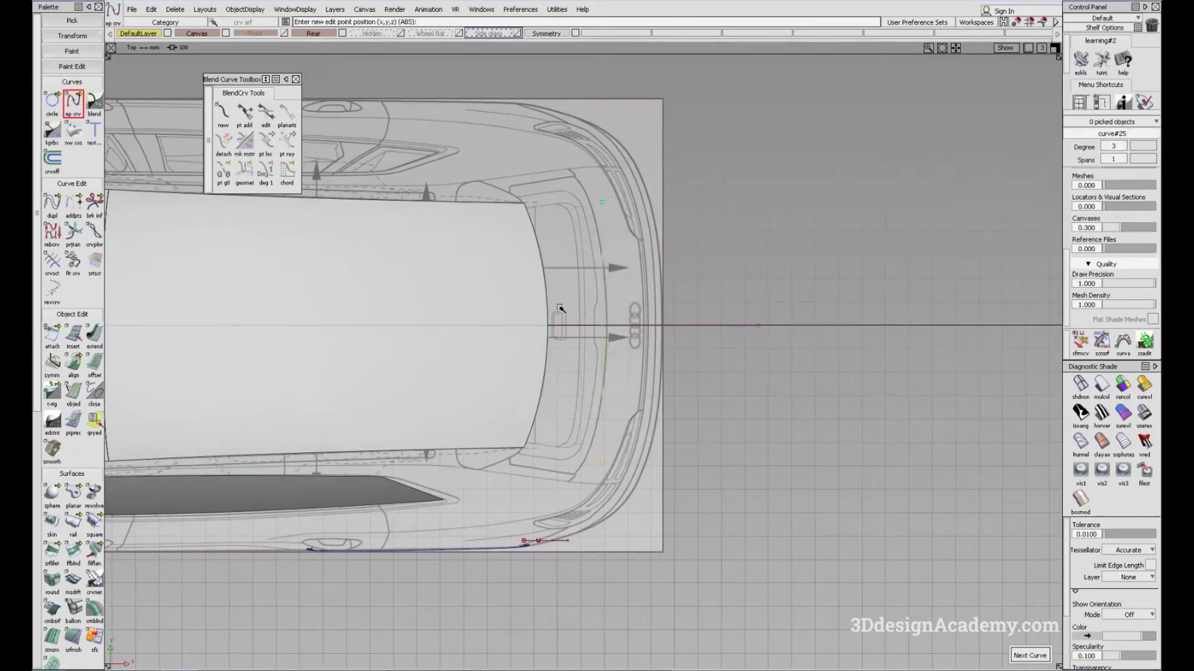
- Activate pivot editing for the new curve and apply the symmetric modeling constraint to it
right_click_drag(601, 303, 498, 402, "alt+shift")
middle_click_drag(498, 403, 469, 431, "alt+shift")
middle_click_drag(587, 362, 602, 335, "ctrl+shift")
left_click_drag(603, 336, 611, 308)
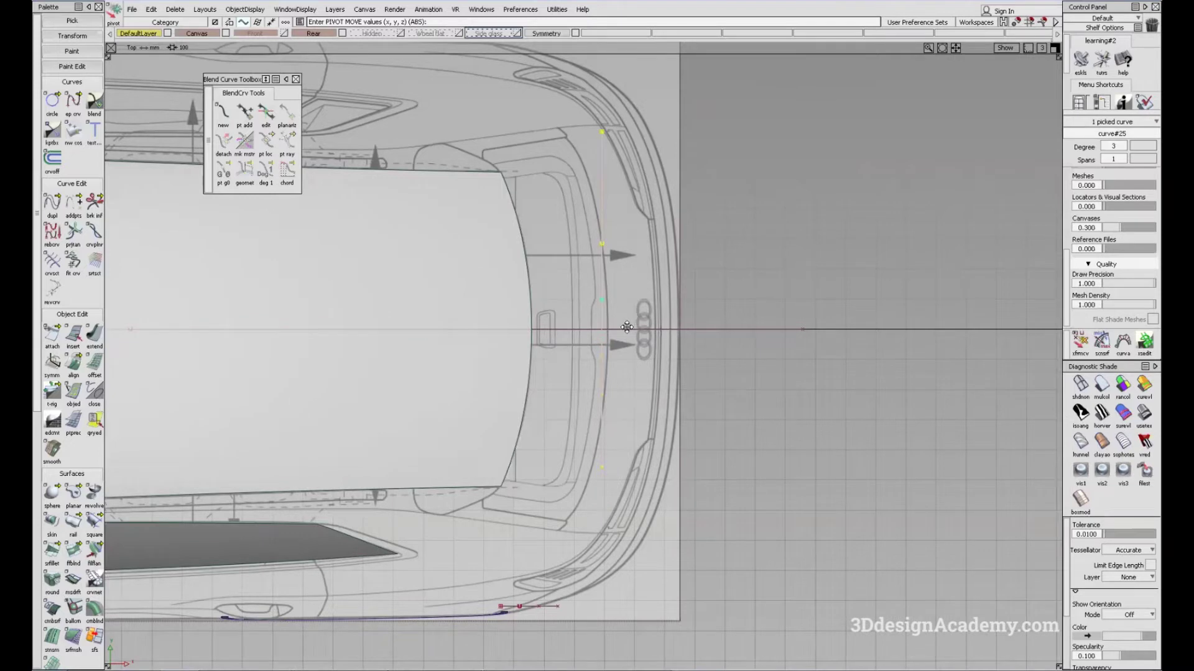
left_click(52, 362)
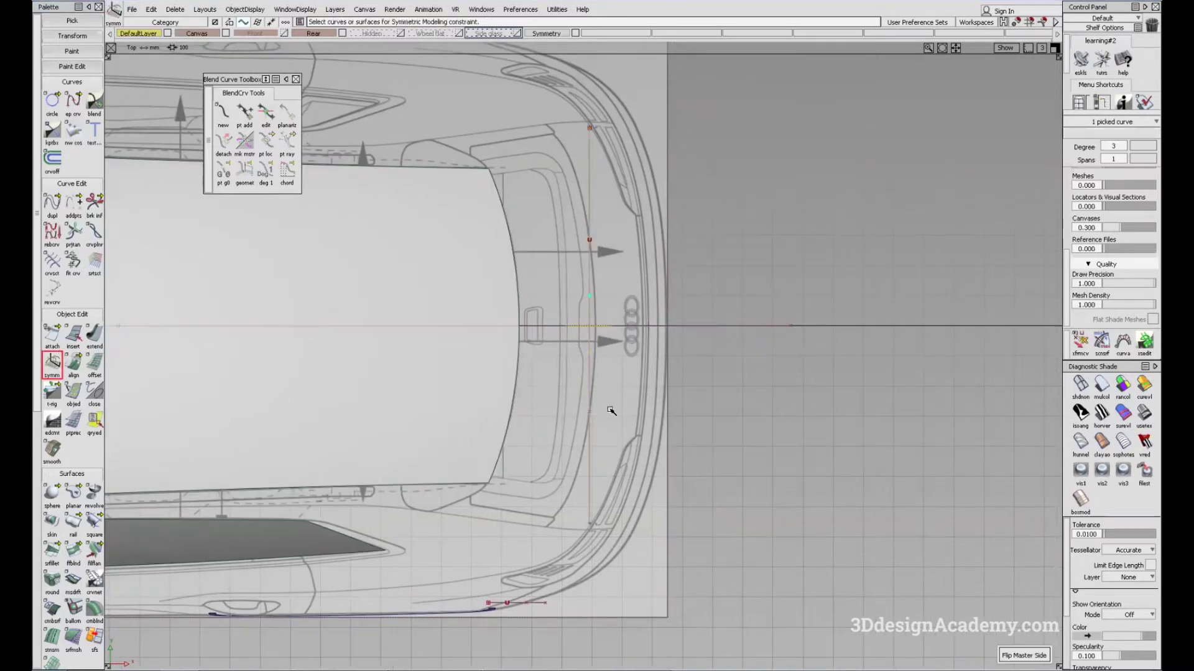
- Move the curve lengthwise toward the blueprint's rear edge line and place its pivot on the car's centreline
left_click_drag(603, 424, 613, 399, "ctrl+shift")
middle_click_drag(616, 401, 588, 353, "ctrl+shift")
middle_click_drag(607, 365, 612, 365)
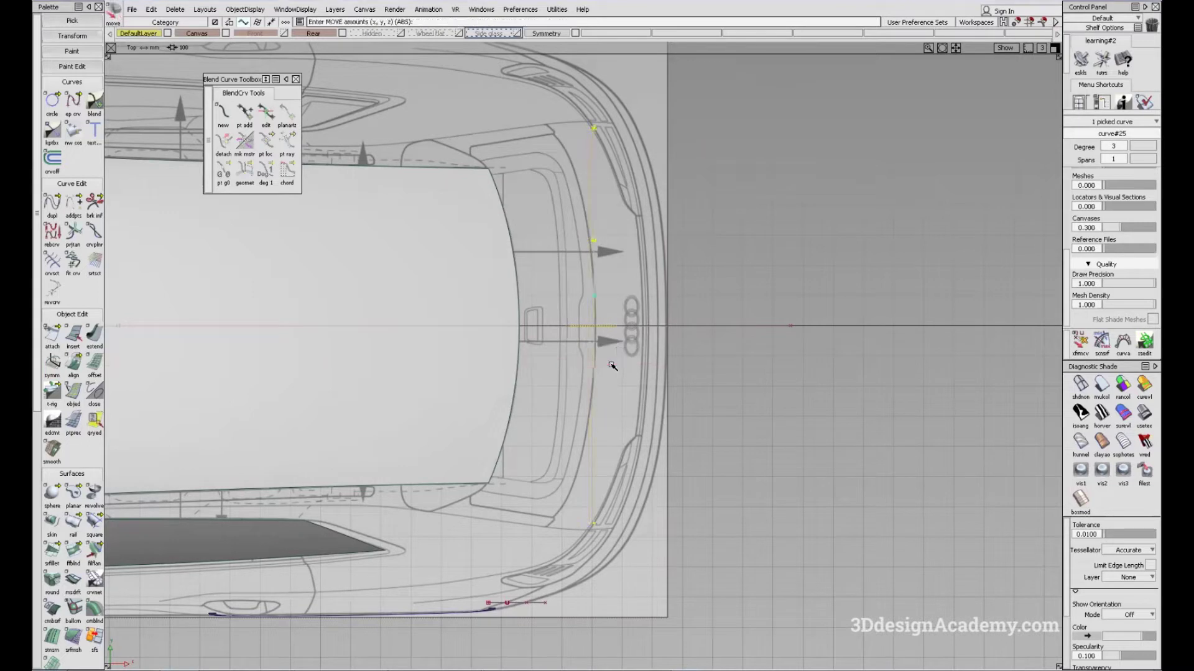
middle_click_drag(624, 553, 621, 508, "alt+shift")
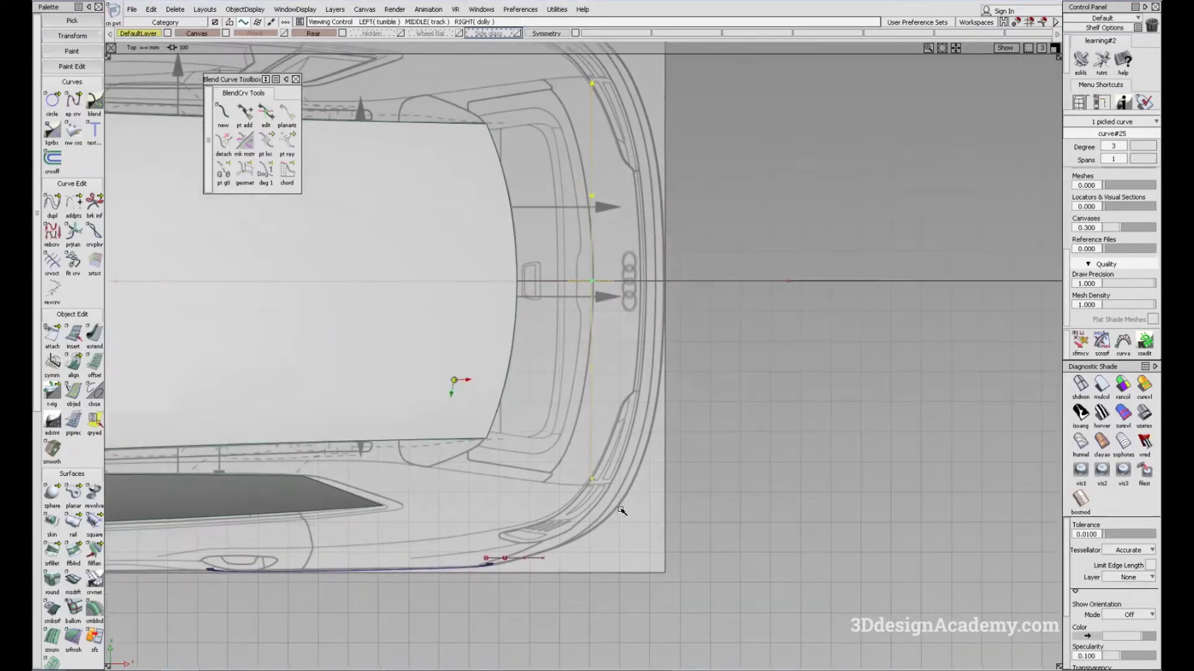
- Move the curve's end control point forward and slightly inward toward the rear window corner on the blueprint
middle_click_drag(553, 478, 588, 491, "ctrl+shift")
left_click(589, 491)
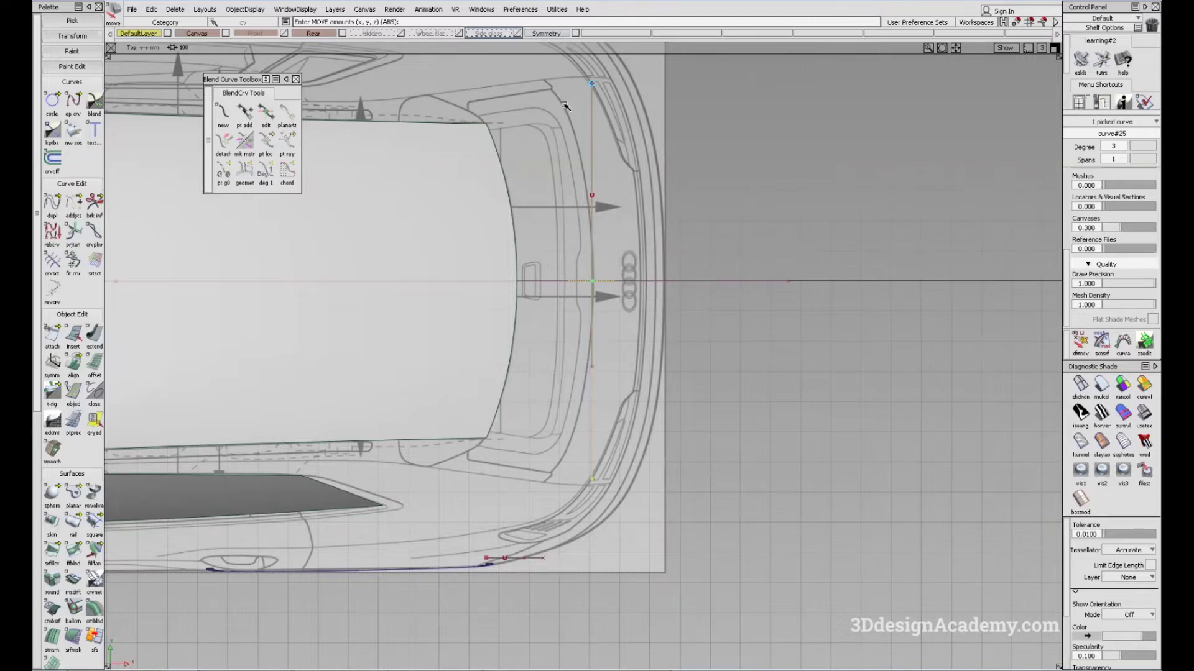
middle_click_drag(684, 380, 636, 388)
right_click_drag(601, 447, 601, 438)
- Set the pivot on the curve's midpoint and move the whole curve rearward onto the blueprint line at the centreline
mouse_move(567, 354)
left_mouse_down("ctrl+shift")
mouse_move(606, 359)
mouse_move(616, 382)
left_mouse_up("ctrl+shift")
mouse_move(599, 389)
middle_mouse_down("ctrl+shift")
mouse_move(590, 335)
mouse_move(614, 300)
mouse_move(581, 309)
mouse_move(589, 282)
middle_mouse_up("ctrl+shift")
middle_click_drag(618, 351, 605, 290, "ctrl+shift")
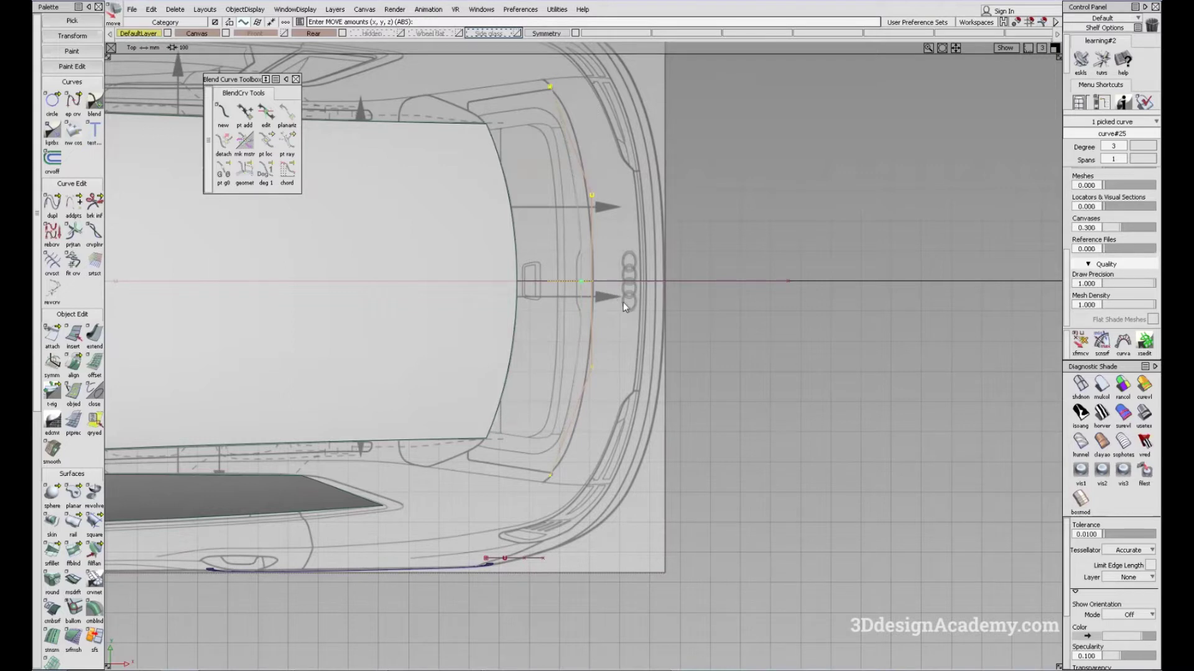
right_click_drag(604, 296, 770, 269, "alt+shift")
middle_click_drag(737, 304, 687, 333, "alt+shift")
middle_click_drag(686, 293, 708, 294)
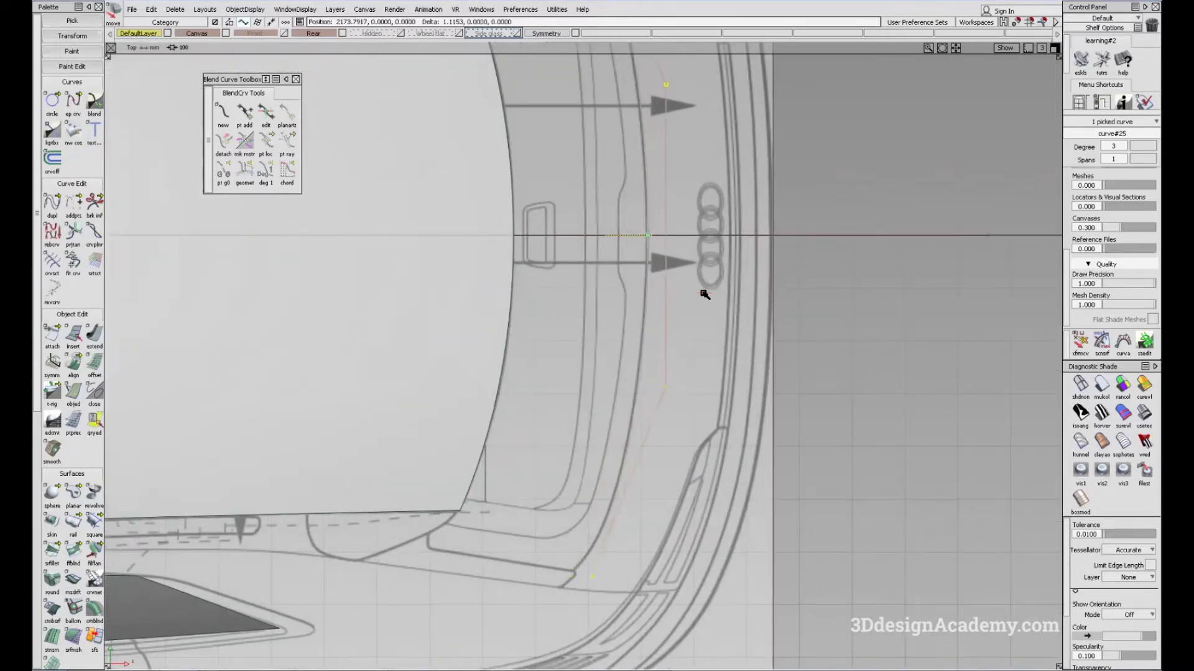
- Adjust the curve's end control point toward the rear window's corner on the blueprint
middle_click_drag(629, 667, 607, 575, "alt+shift")
left_click_drag(589, 533, 524, 468, "ctrl+shift")
left_click(572, 465)
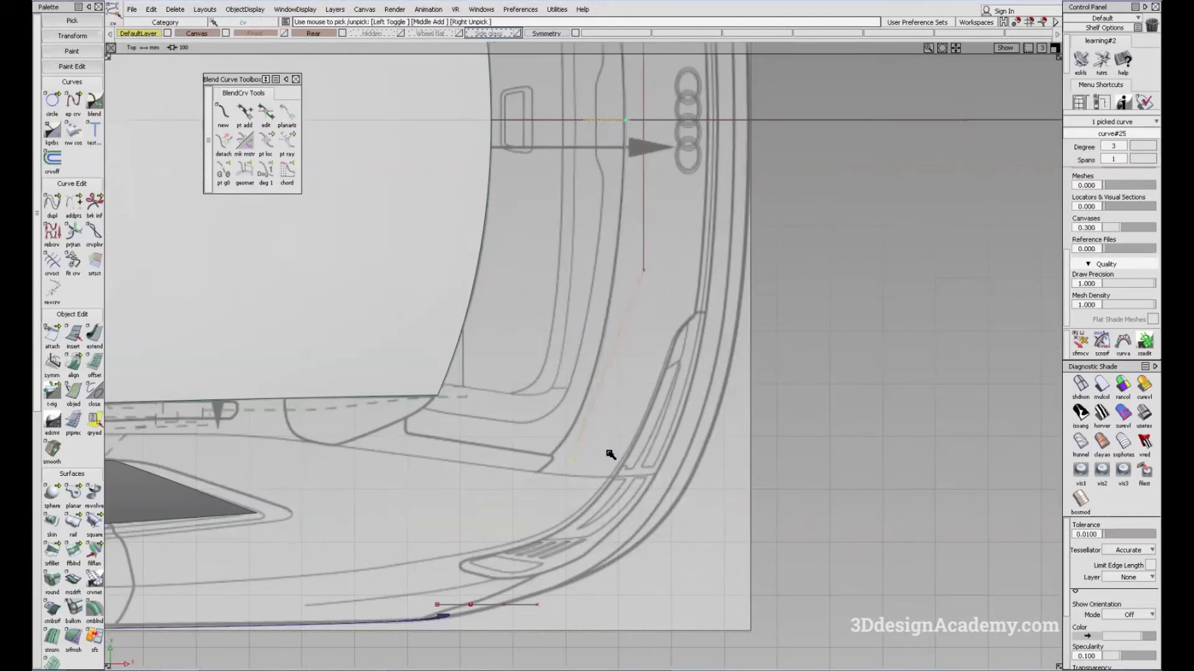
middle_click_drag(614, 484, 596, 441, "ctrl+shift")
middle_click_drag(641, 306, 636, 390, "alt+shift")
- Move the curve's middle control points outward from the centreline to follow the blueprint's rear edge
left_click_drag(666, 421, 681, 376, "ctrl+shift")
middle_click_drag(682, 372, 680, 386, "alt+shift")
right_click_drag(680, 364, 682, 369)
middle_click_drag(679, 335, 676, 410, "alt+shift")
right_click_drag(670, 369, 673, 367)
middle_click_drag(673, 367, 637, 358, "alt+shift")
right_click_drag(636, 358, 636, 362)
middle_click_drag(637, 403, 633, 373, "alt+shift")
right_click_drag(624, 352, 624, 356)
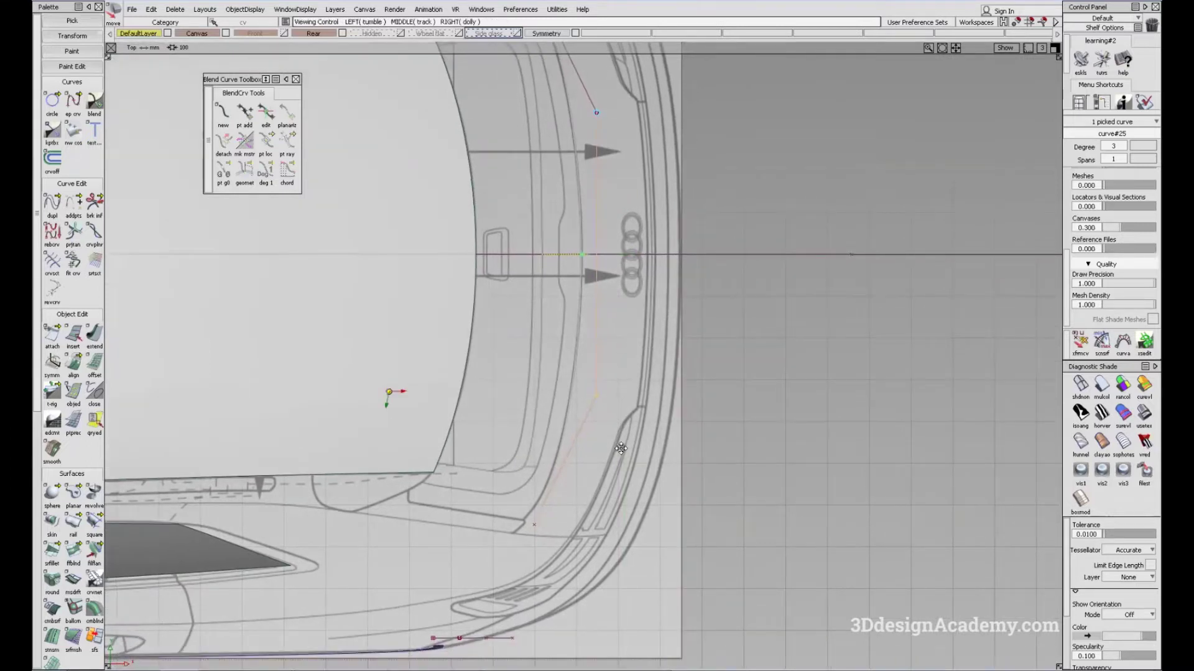
- Shift the curve's end control point slightly forward along X to meet the rear window corner
middle_click_drag(391, 395, 384, 326, "alt+shift")
left_click_drag(542, 459, 533, 407, "ctrl+shift")
left_click_drag(503, 445, 557, 467)
middle_click_drag(572, 471, 559, 418, "ctrl+shift")
left_click_drag(559, 422, 560, 415, "ctrl+shift")
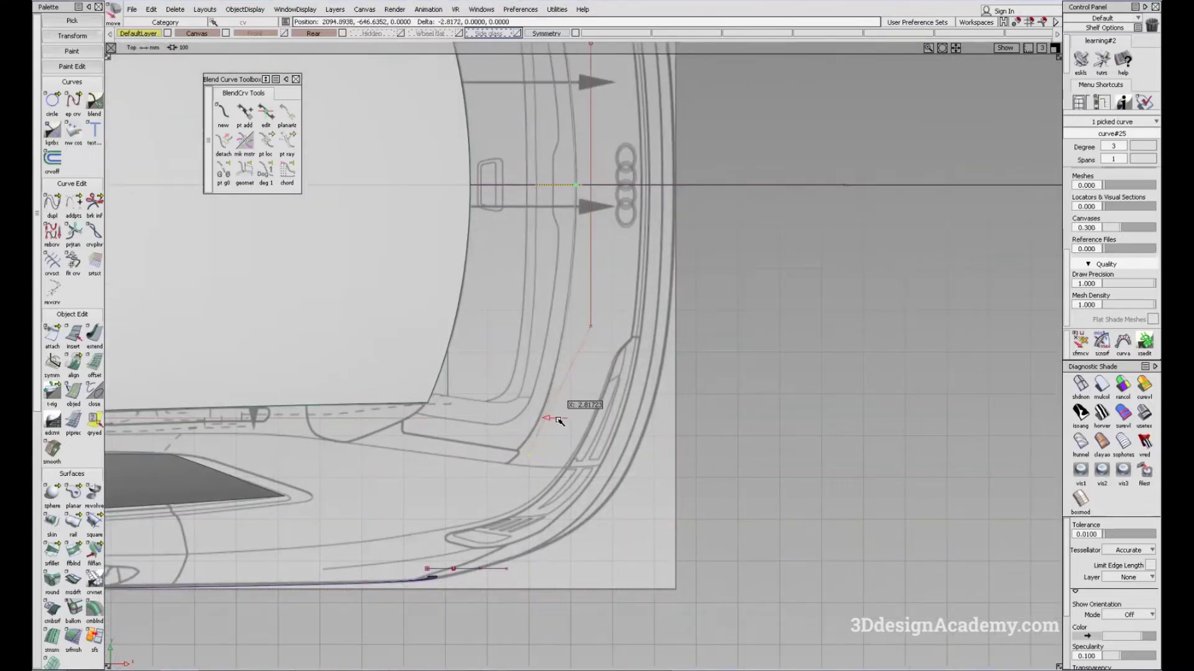
- Reposition the curve's middle control points sideways and lengthwise to refine the fit to the blueprint line
middle_click_drag(598, 348, 591, 381, "alt+shift")
left_click_drag(577, 322, 577, 317, "ctrl+shift")
left_click_drag(524, 327, 586, 355, "ctrl+shift")
left_click(585, 356)
middle_click_drag(690, 407, 682, 338, "ctrl+shift")
right_click_drag(682, 338, 683, 345)
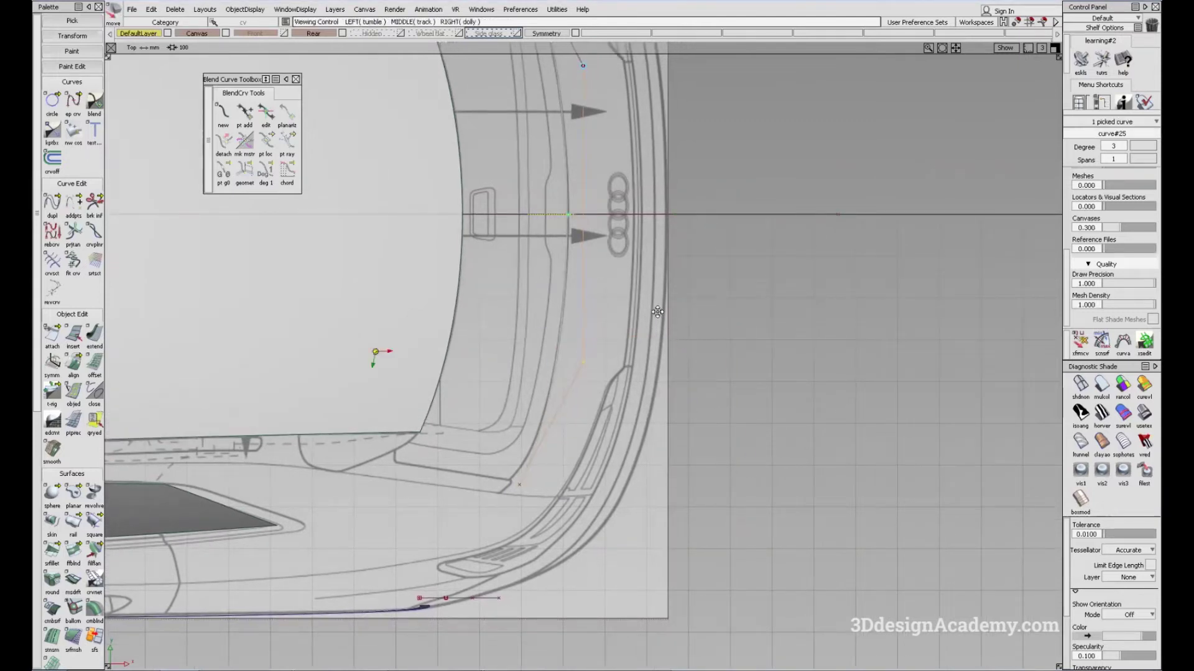
middle_click_drag(377, 353, 388, 460, "alt+shift")
right_click_drag(663, 403, 660, 405)
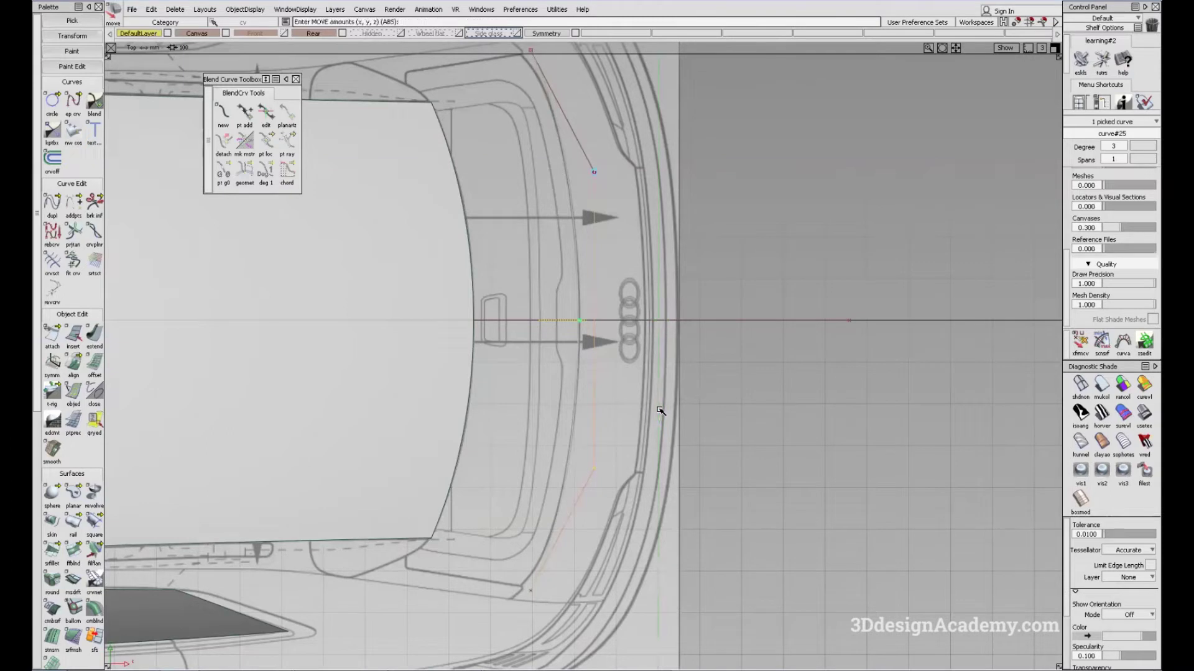
middle_click_drag(633, 386, 635, 388)
- Pick the curve's end control point, shift it slightly lengthwise, and clear the selection
middle_click_drag(629, 451, 624, 336, "alt+shift")
left_click_drag(475, 471, 575, 481, "ctrl+shift")
left_click(576, 481)
middle_click_drag(577, 480, 579, 466)
left_click_drag(633, 451, 599, 308, "ctrl+shift")
left_click_drag(541, 261, 630, 320, "ctrl+shift")
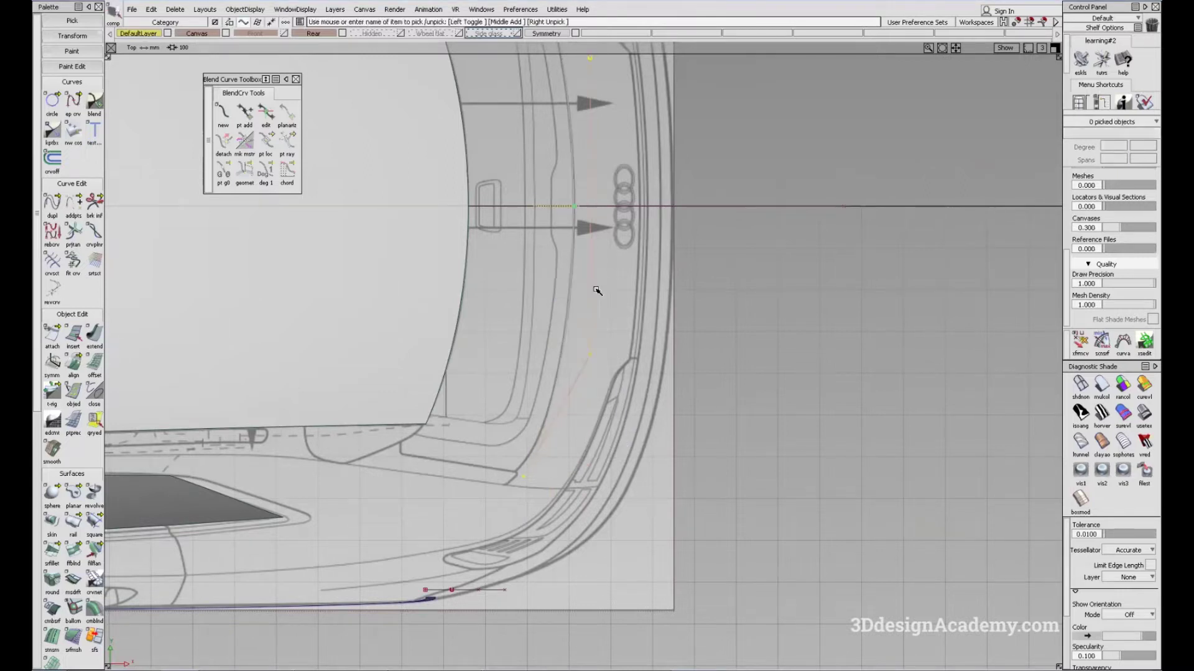
- Nudge the end control point forward once more at the rear window corner and deselect the curve
middle_click_drag(587, 259, 577, 284, "alt+shift")
right_click_drag(577, 284, 585, 281, "alt+shift")
middle_click_drag(609, 330, 626, 289, "alt+shift")
left_click_drag(503, 468, 573, 439, "ctrl+shift")
left_click_drag(583, 483, 586, 425, "ctrl+shift")
middle_click_drag(601, 431, 595, 431)
middle_click_drag(616, 392, 614, 452, "alt+shift")
left_click_drag(622, 453, 613, 375, "ctrl+shift")
middle_click_drag(613, 375, 616, 397, "alt+shift")
mouse_move(606, 389)
left_mouse_down()
mouse_move(682, 454)
mouse_move(613, 375)
left_mouse_up()
- Pick the rear curve and snap its pivot onto the curve at the centreline
right_click_drag(600, 261, 737, 247, "alt+shift")
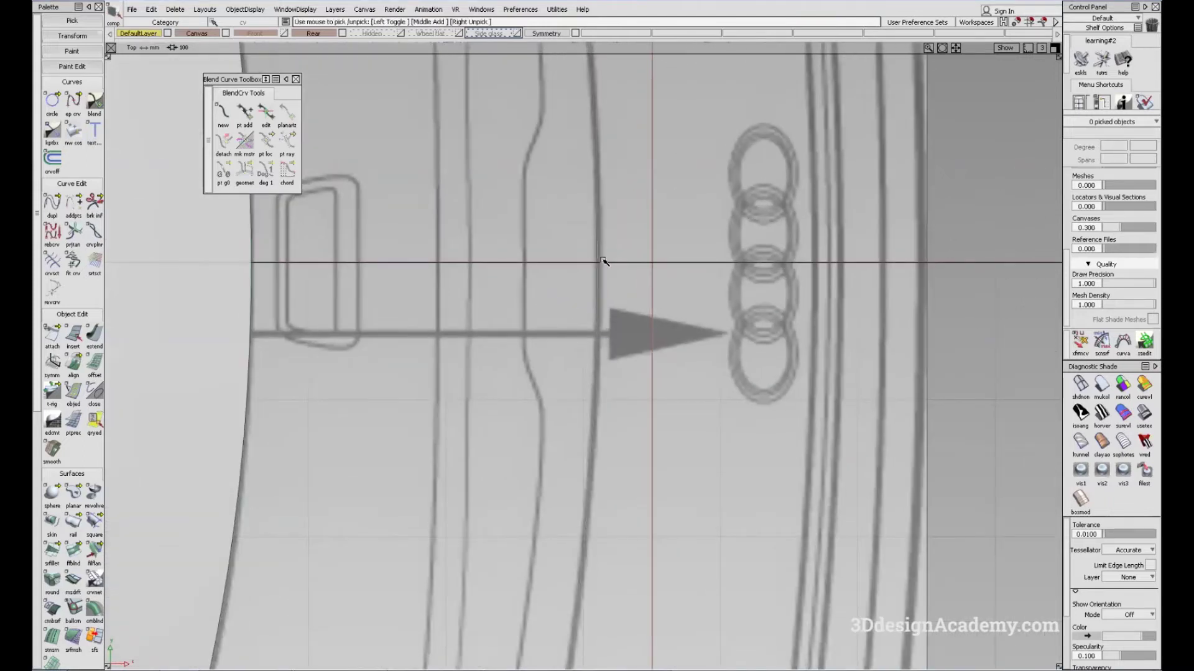
mouse_move(576, 304)
left_mouse_down("ctrl+shift")
mouse_move(646, 335)
mouse_move(567, 356)
left_mouse_up("ctrl+shift")
middle_click_drag(565, 357, 613, 269, "ctrl+shift")
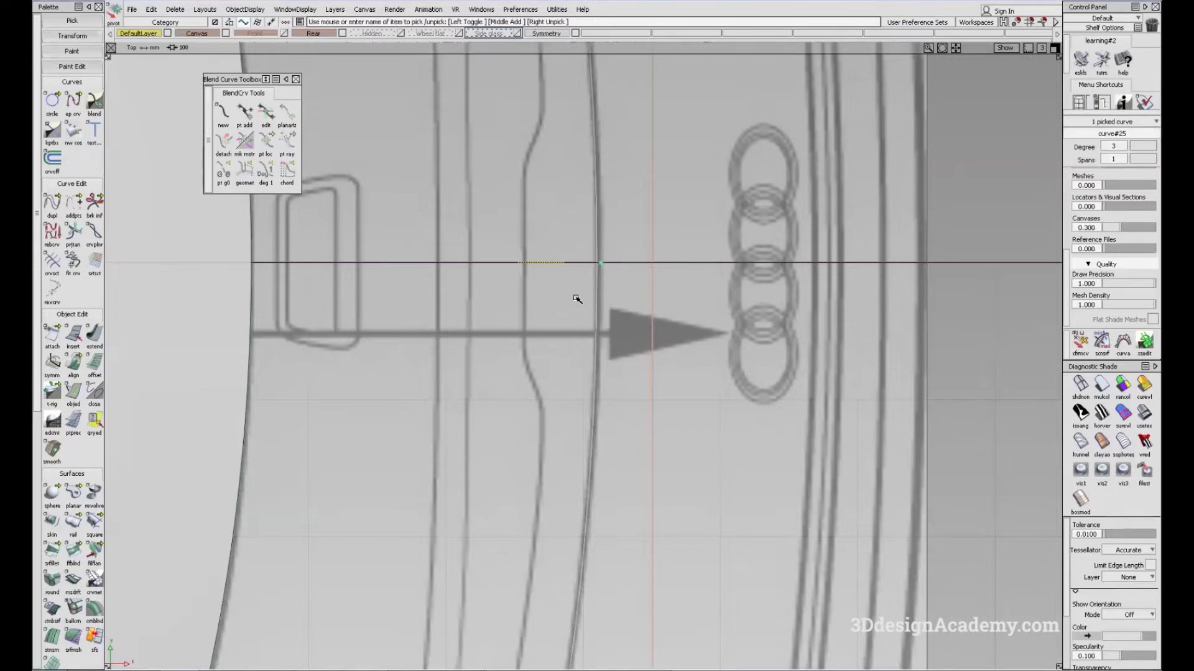
left_click(601, 263, "ctrl+alt")
- Move the curve along X to line its midpoint up with the blueprint's edge line
right_click_drag(623, 264, 680, 352, "alt+shift")
middle_click_drag(679, 350, 669, 313, "ctrl+shift")
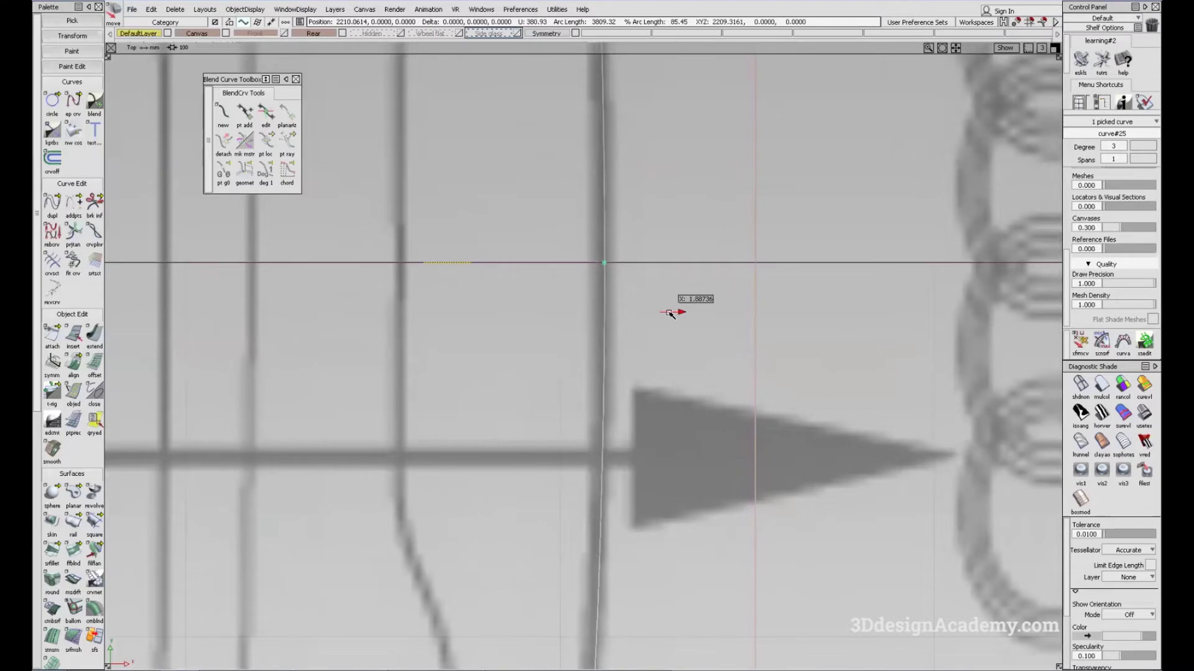
right_click_drag(669, 313, 586, 431, "alt+shift")
middle_click_drag(691, 445, 700, 336, "alt+shift")
middle_click_drag(682, 325, 658, 340, "ctrl+shift")
right_click_drag(710, 319, 706, 342, "alt+shift")
- Scale the curve about its centreline pivot to match the curvature of the blueprint's rear edge
left_click_drag(706, 341, 686, 355, "ctrl+shift")
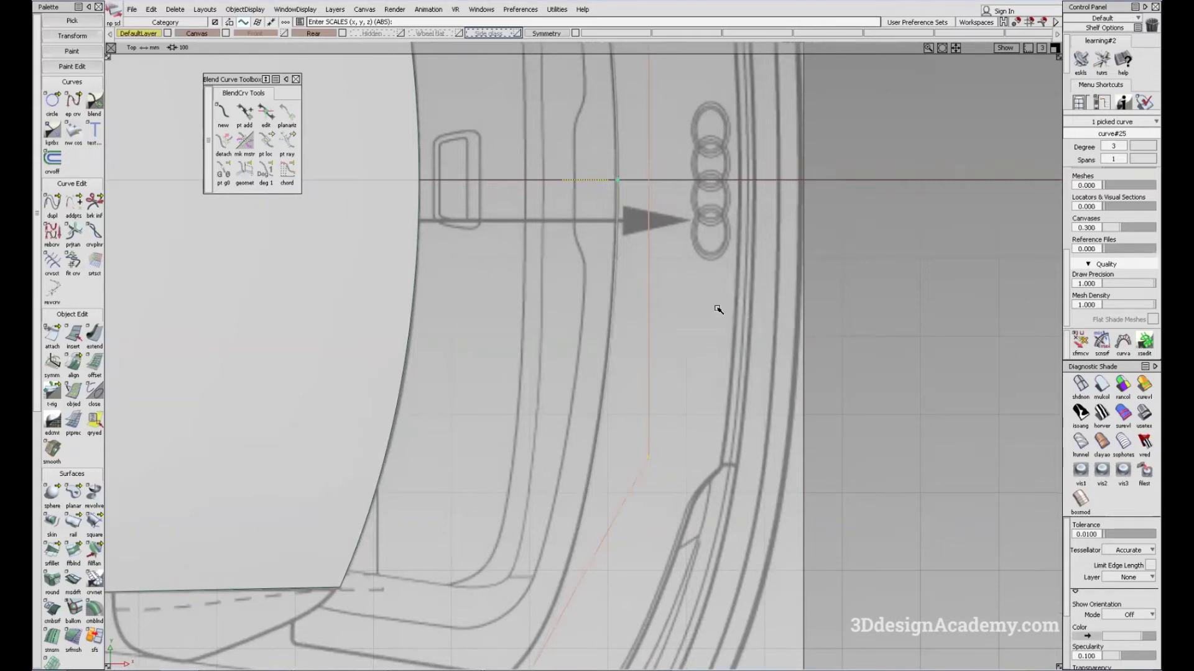
left_click_drag(730, 313, 771, 362)
right_click_drag(734, 363, 611, 386, "alt+shift")
middle_click_drag(625, 224, 620, 306, "alt+shift")
right_click_drag(610, 280, 678, 278, "alt+shift")
left_click_drag(608, 269, 633, 285)
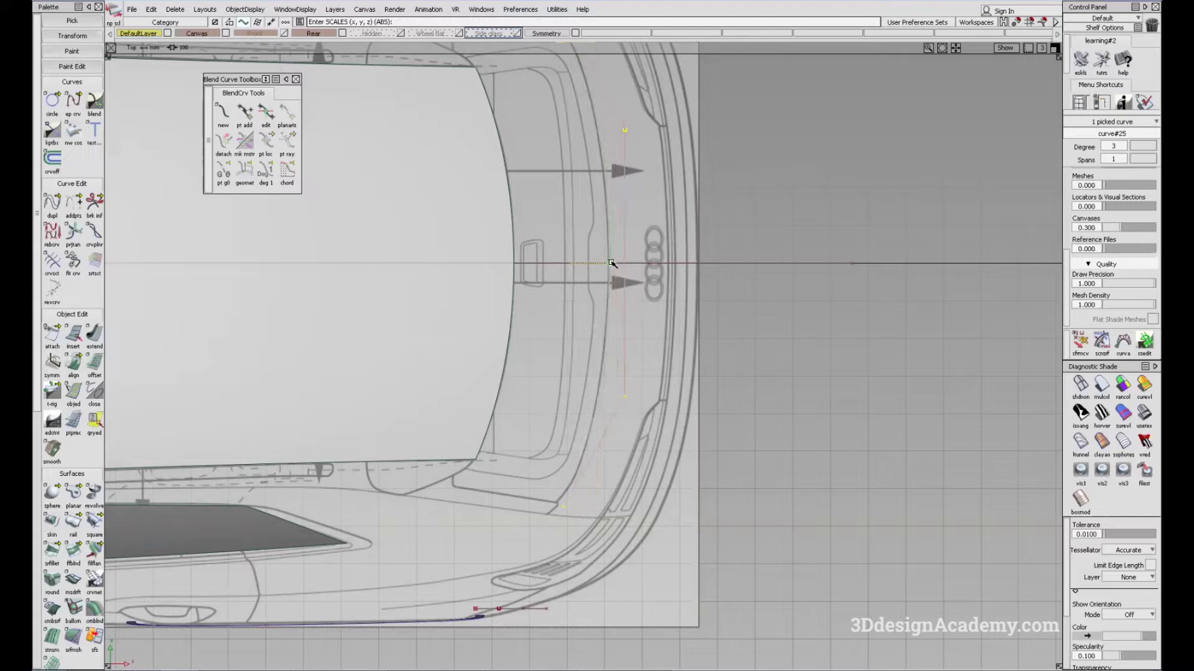
- Try repositioning the curve's middle control points and undo the change
left_click_drag(617, 521, 647, 415, "ctrl+shift")
middle_click_drag(704, 467, 723, 362, "ctrl+shift")
key("ctrl+z")
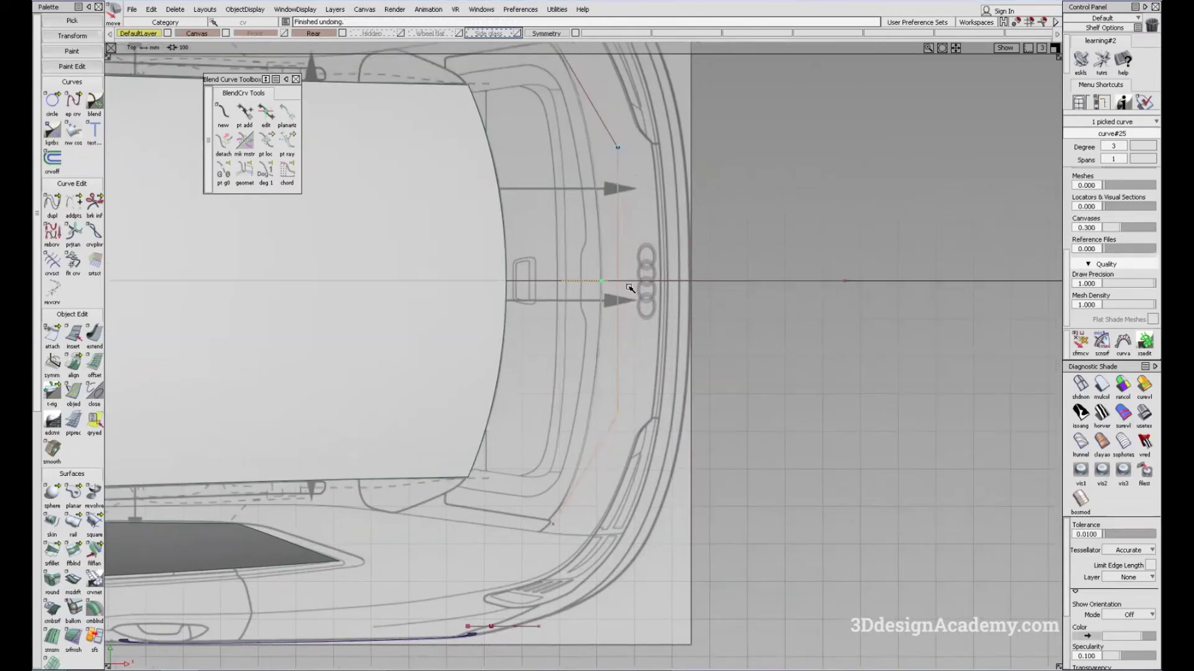
- Check the rear curve's shape, control points and pivot against the blueprint in the top view
left_click(618, 303)
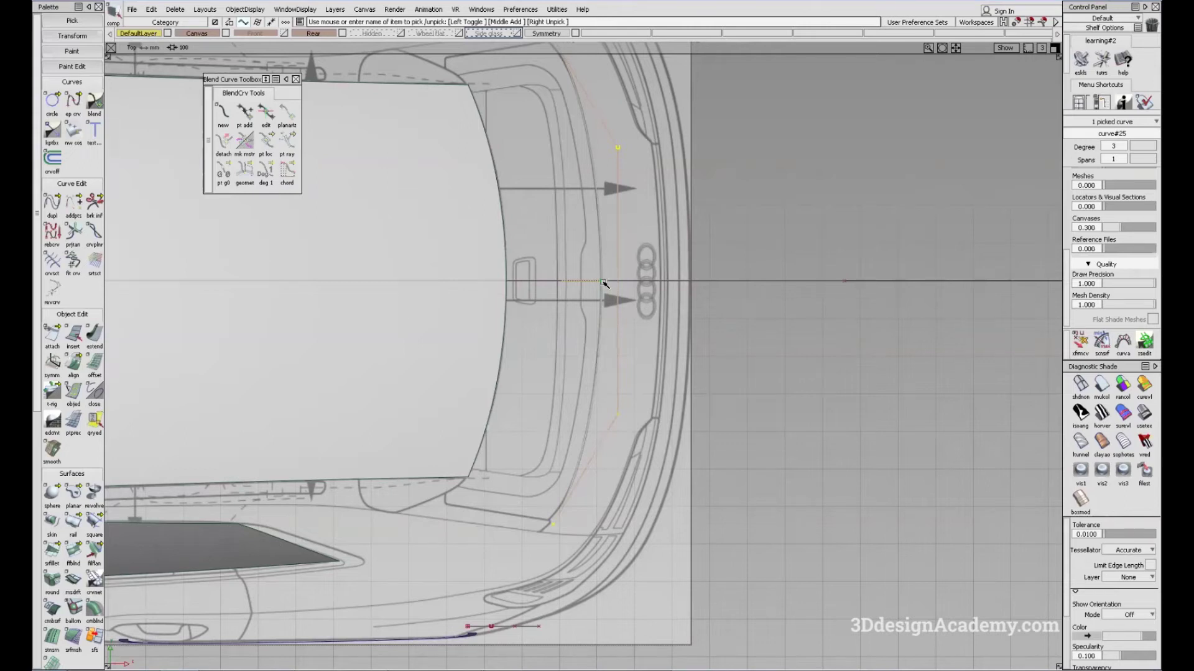
left_click_drag(533, 490, 547, 547, "ctrl+shift")
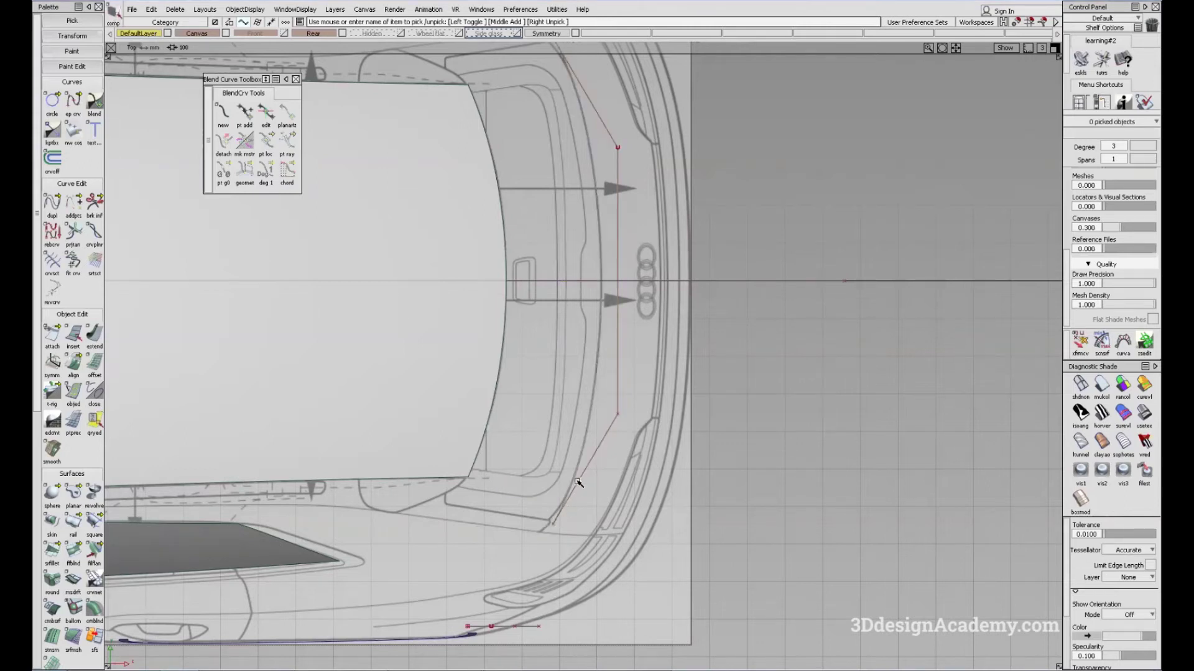
middle_click_drag(588, 521, 610, 478, "alt+shift")
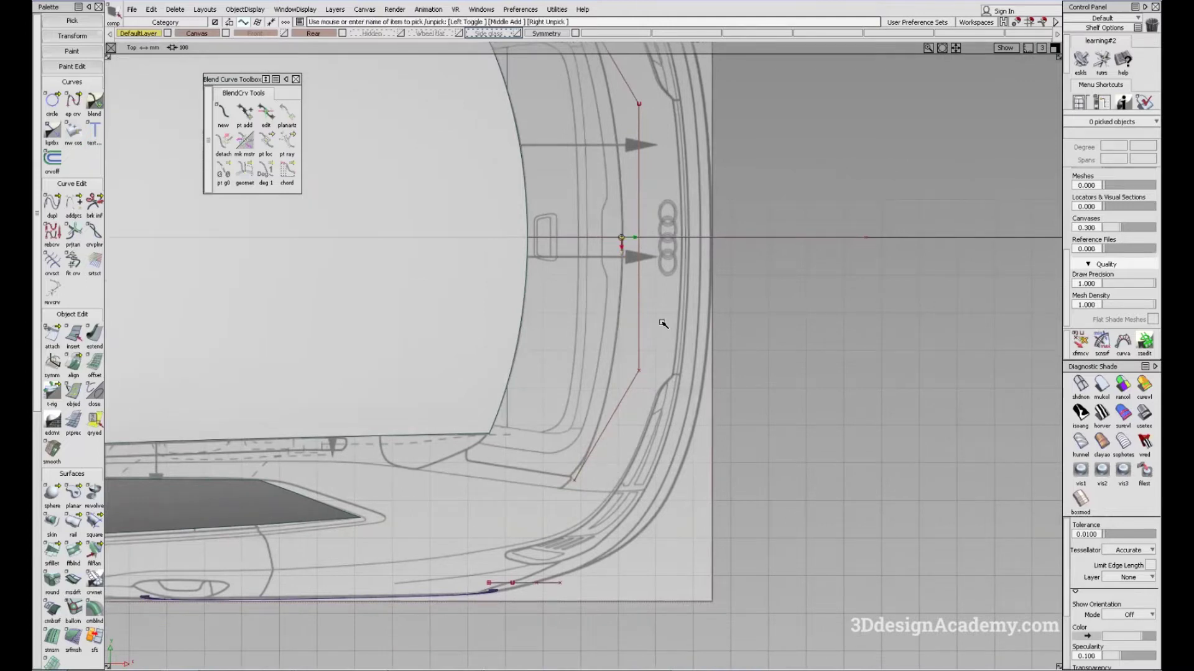
middle_click_drag(654, 304, 639, 317, "alt+shift")
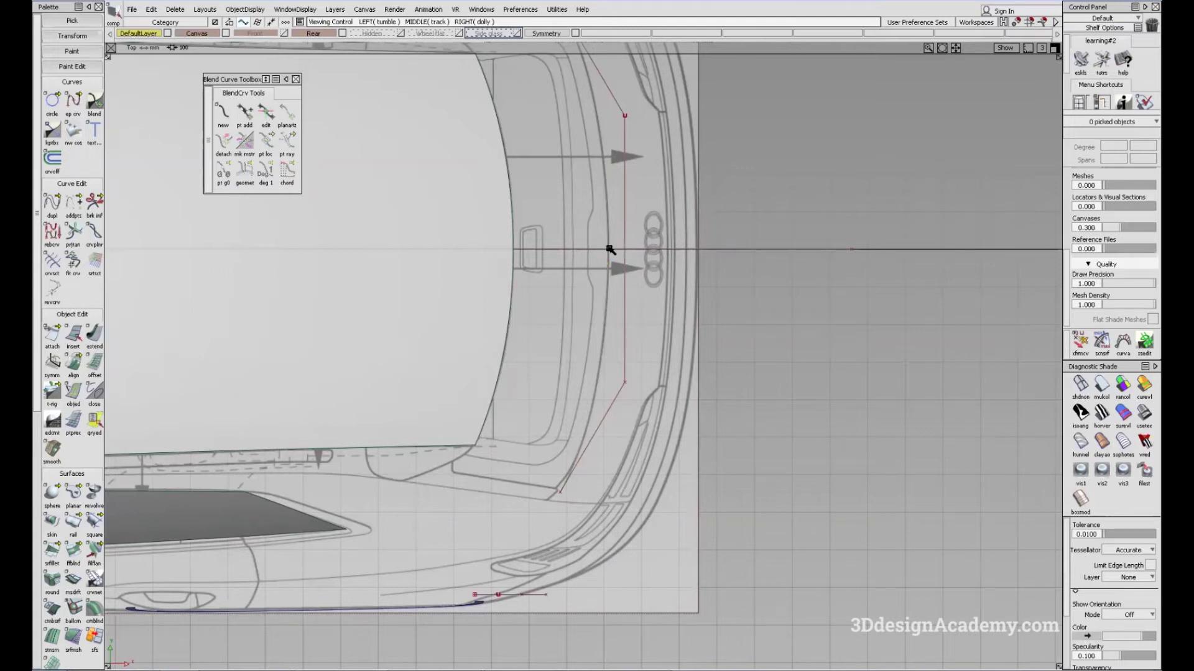
left_click(624, 264)
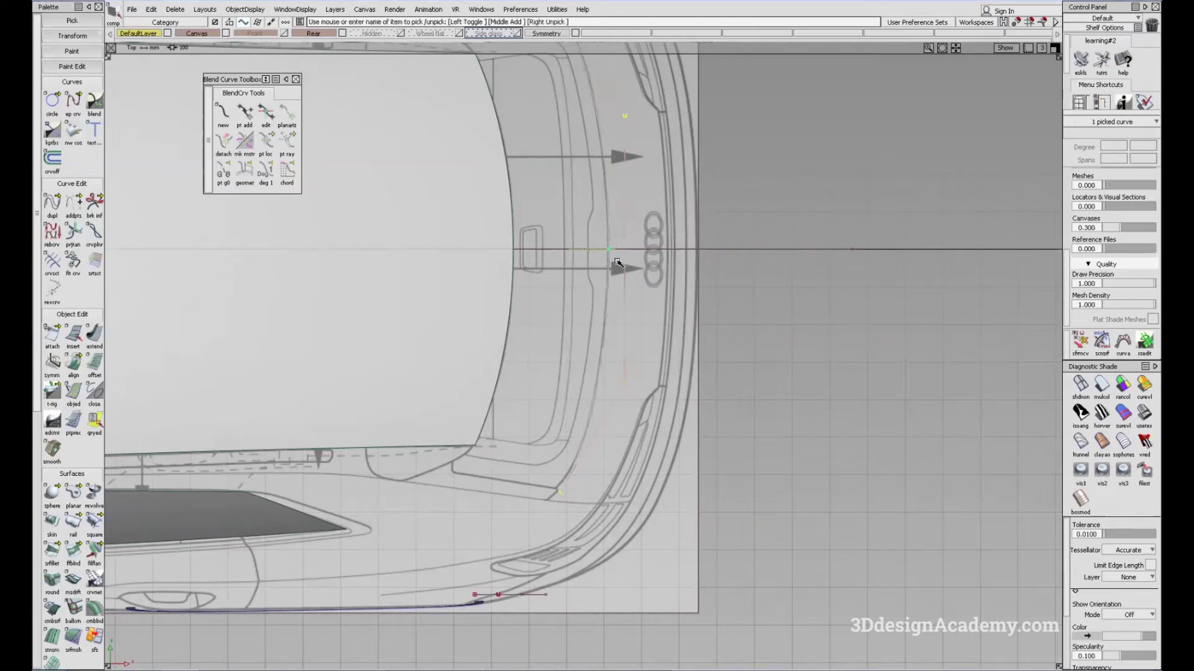
key("alt+shift")
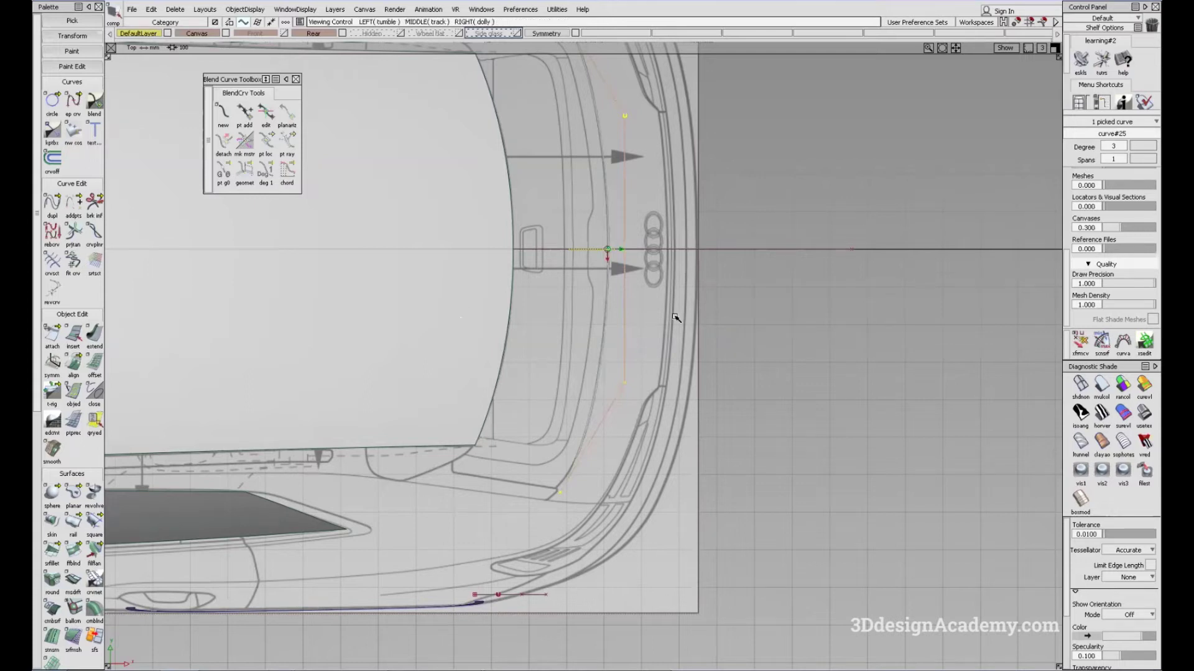
- Examine the rear curve's lower end against the window corner in the top view and find the matching area in the side view
middle_click_drag(651, 418, 669, 350, "alt+shift")
left_click_drag(610, 371, 614, 412, "ctrl+shift")
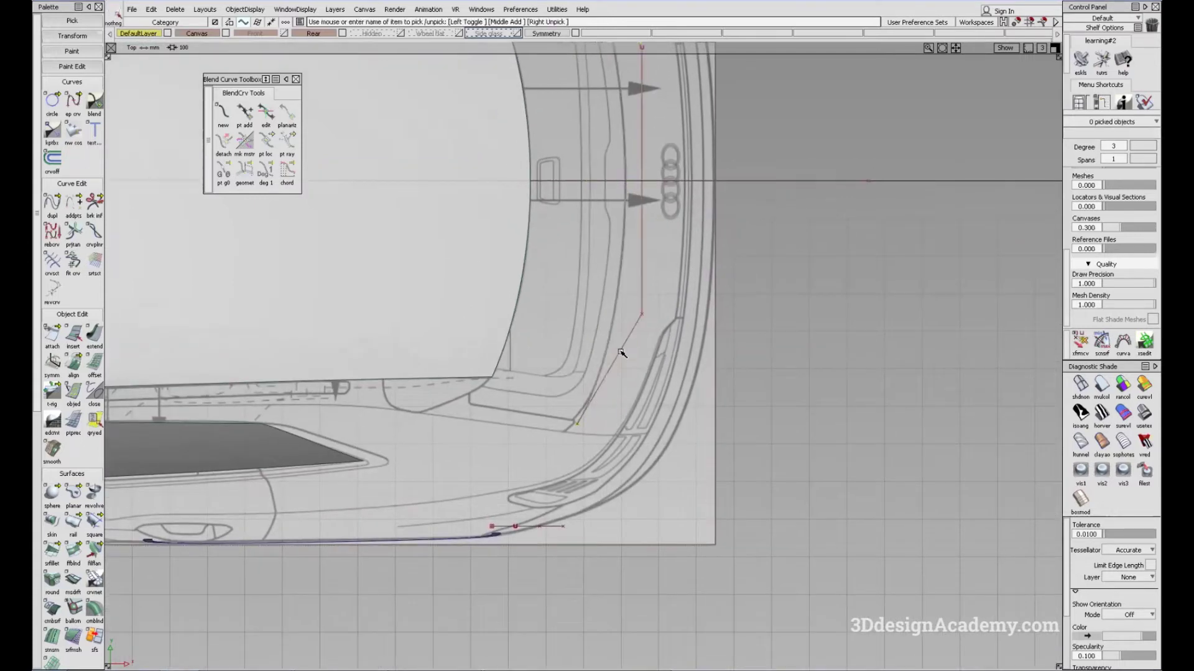
middle_click_drag(609, 427, 621, 400, "alt+shift")
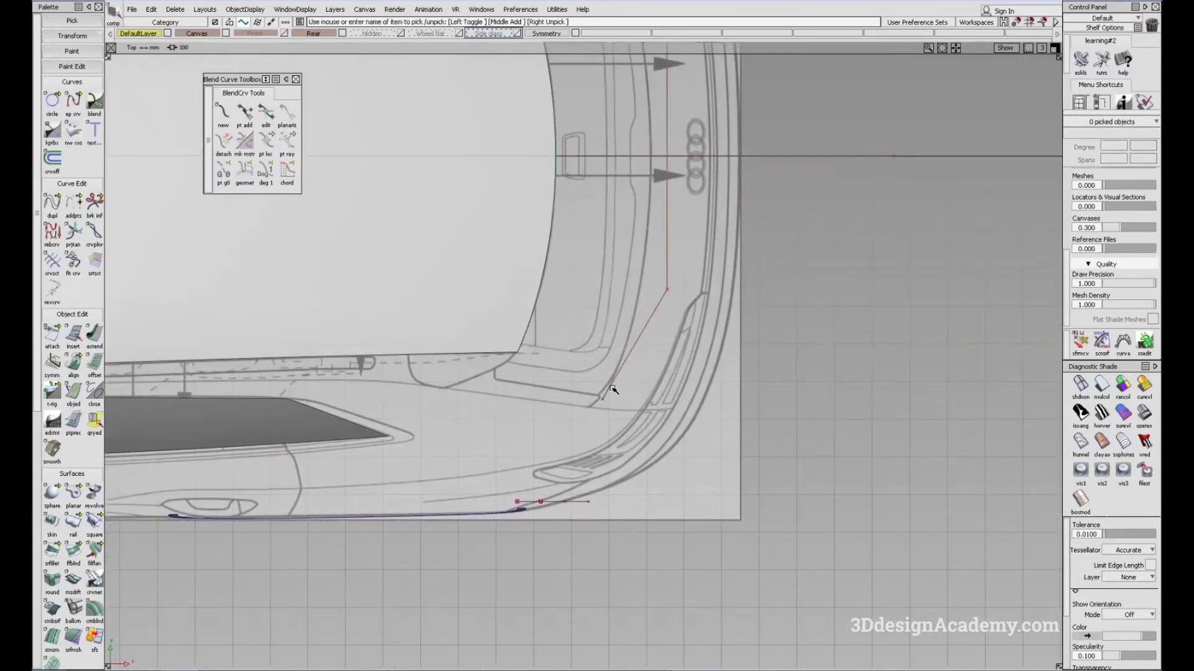
right_click_drag(613, 377, 638, 364, "alt+shift")
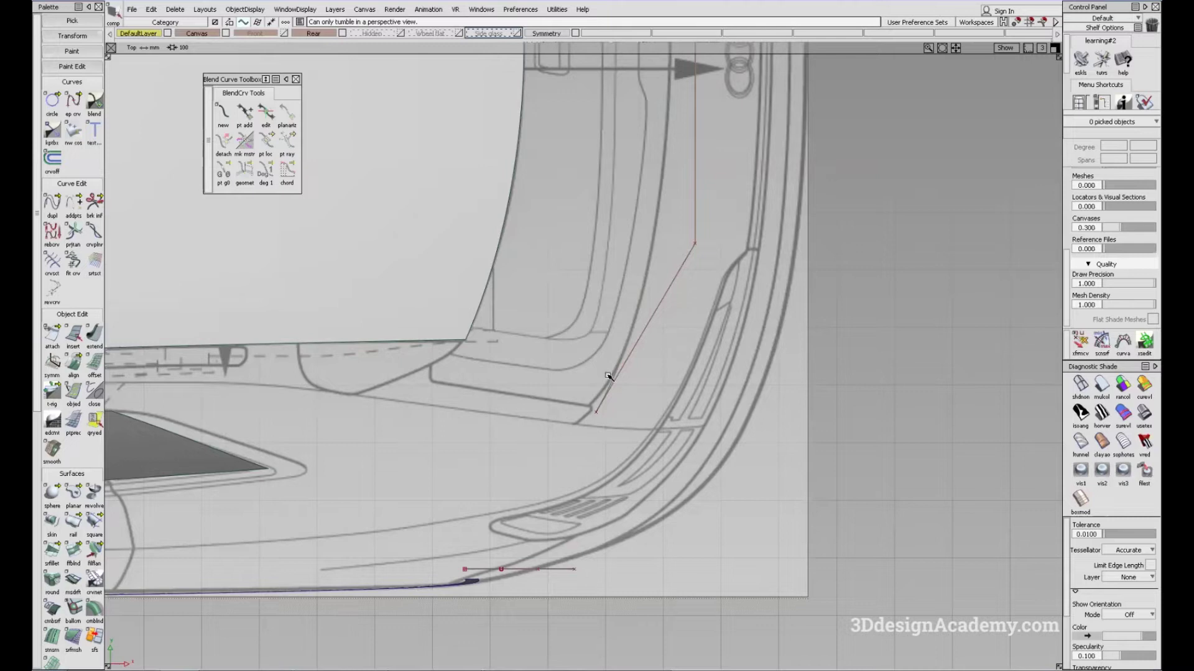
middle_click_drag(615, 378, 571, 556, "alt+shift")
middle_click_drag(624, 408, 610, 442, "alt+shift")
key("F6")
middle_click_drag(690, 570, 676, 133, "alt+shift")
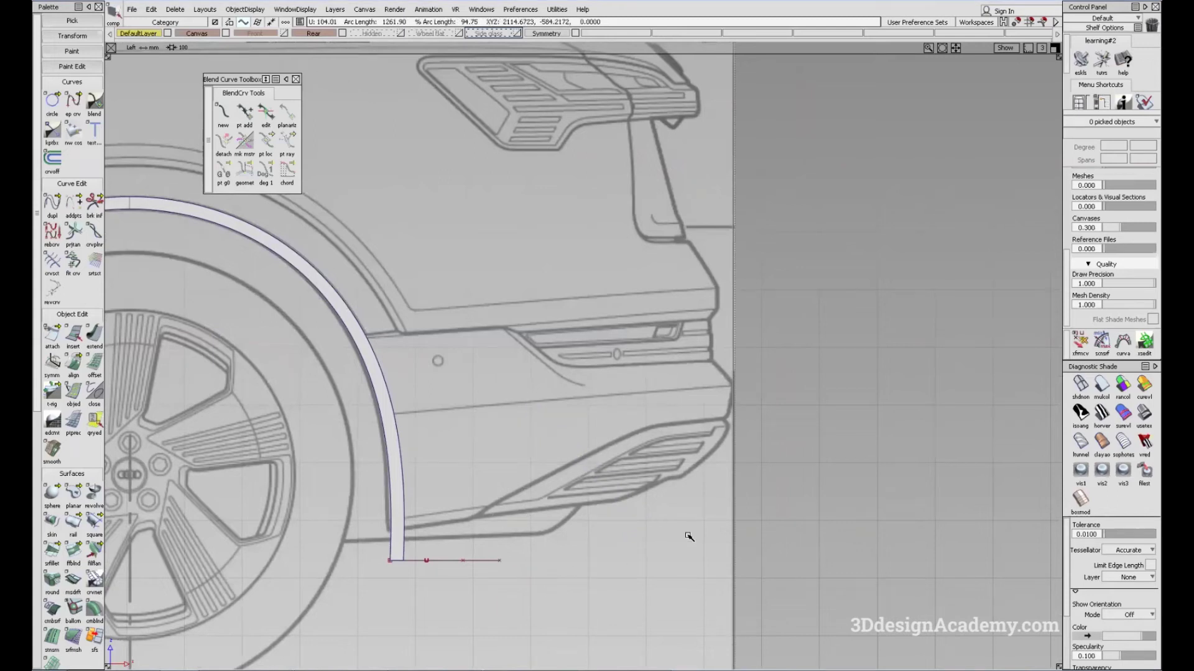
right_click_drag(689, 537, 626, 405, "alt+shift")
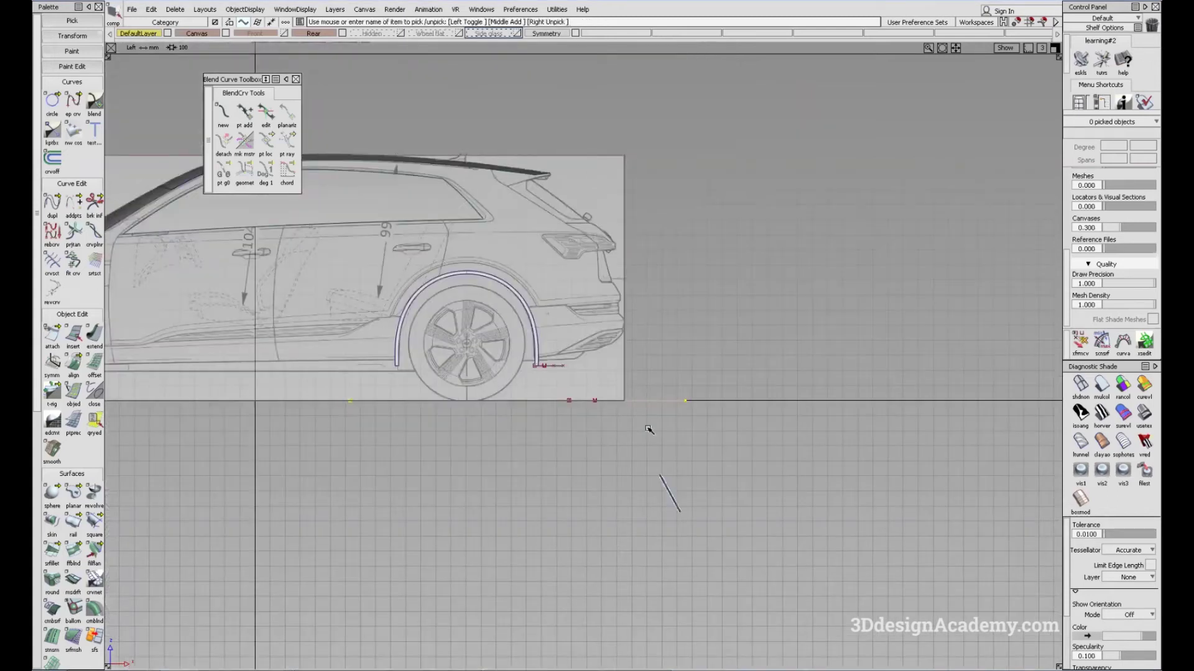
- Raise the rear curve in the side view to the height of the rear window's lower edge on the blueprint
key("F5")
left_click(590, 351)
key("F6")
key("w")
right_click_drag(682, 354, 680, 176)
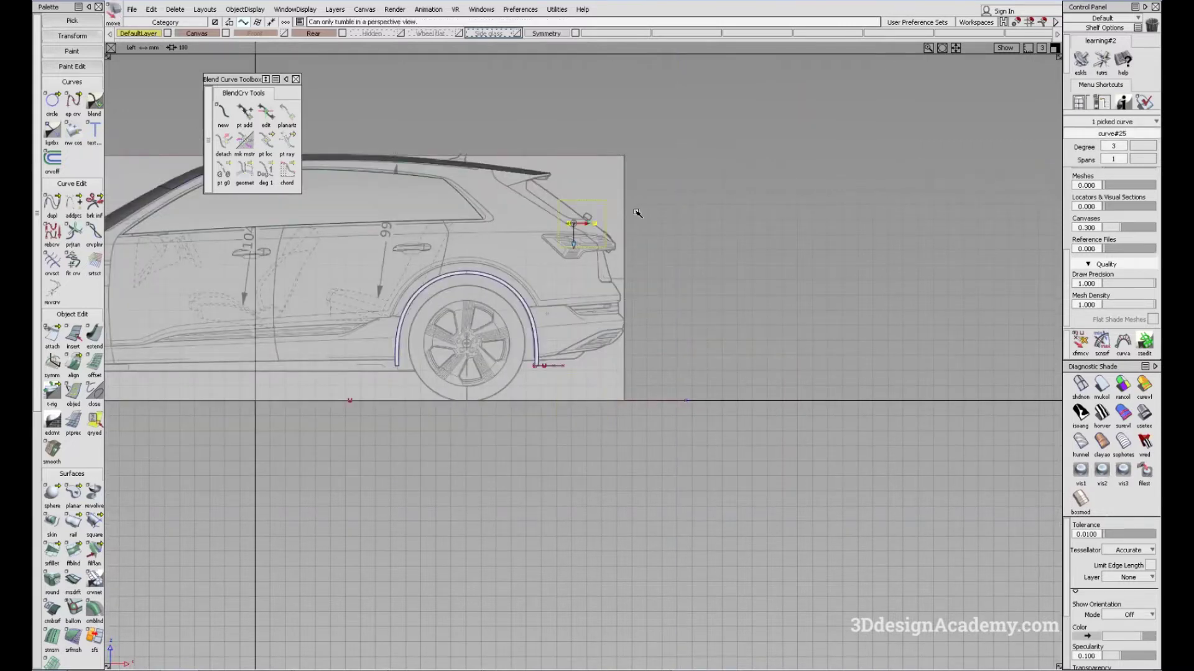
right_click_drag(576, 221, 693, 293, "alt+shift")
middle_click_drag(692, 293, 695, 331, "alt+shift")
right_click_drag(701, 371, 703, 369)
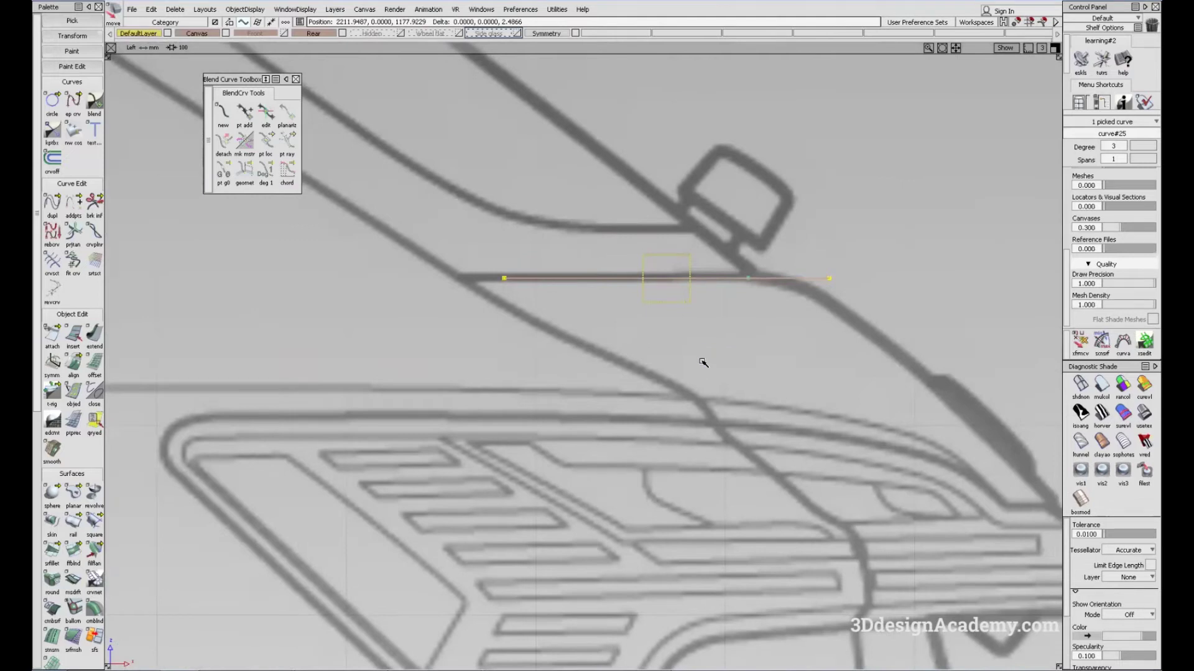
- Hide the three surfaces of the car's upper body that cover the blueprint in the back view
key("F7")
right_click_drag(767, 330, 682, 314, "alt+shift")
middle_click_drag(682, 314, 584, 363, "alt+shift")
left_click_drag(776, 173, 680, 274, "ctrl+shift")
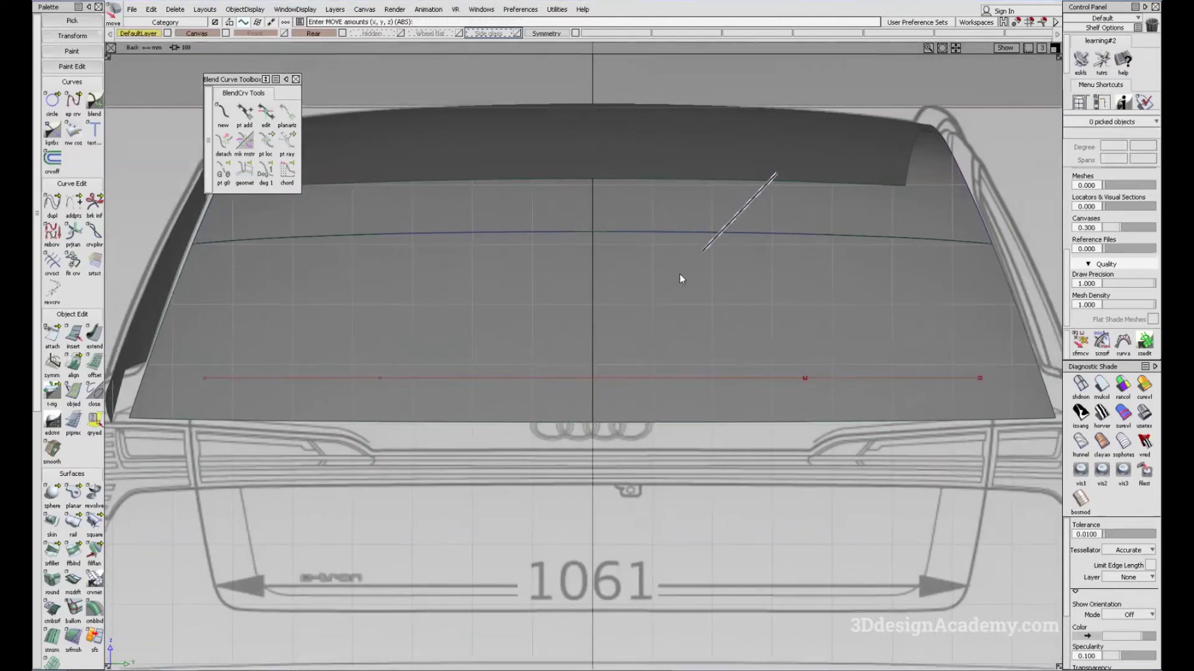
left_click_drag(760, 83, 530, 210, "ctrl+shift")
middle_click_drag(530, 211, 556, 245, "alt+shift")
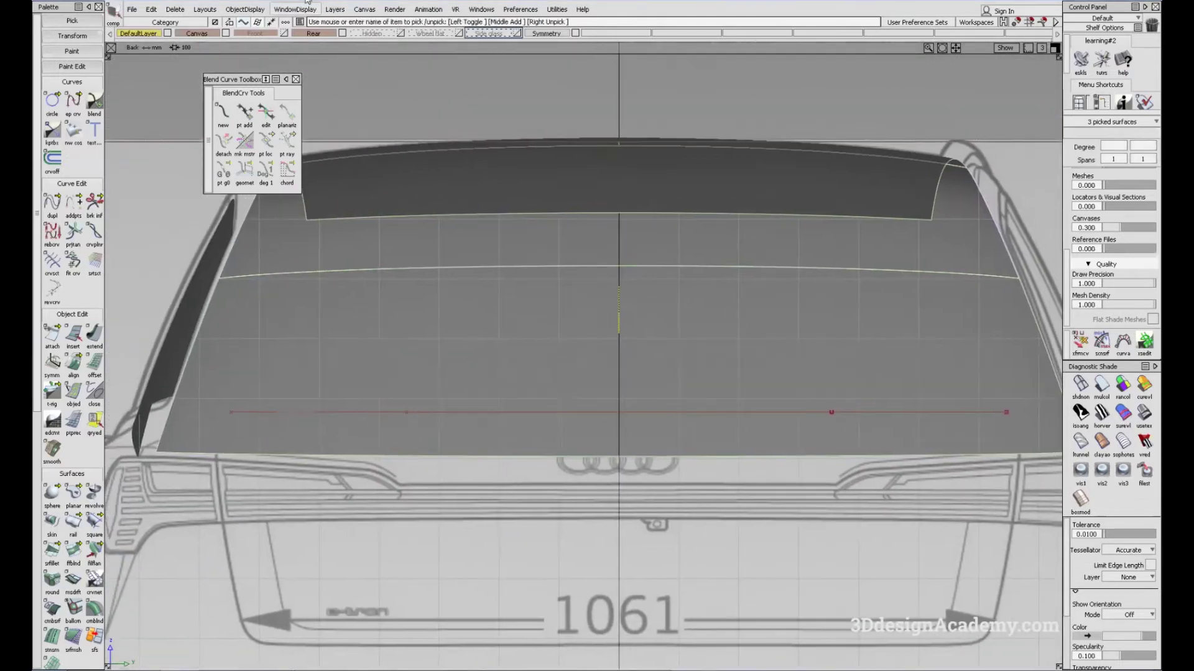
left_click(245, 10)
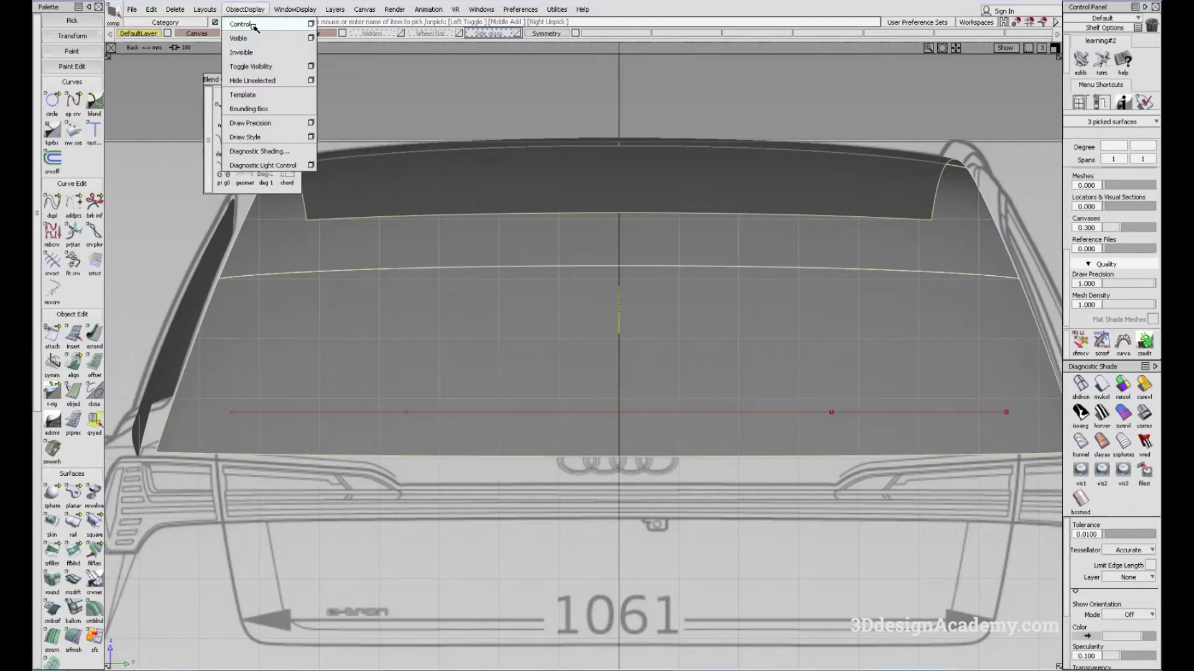
left_click(254, 51)
middle_click_drag(691, 323, 647, 291, "alt+shift")
left_click_drag(622, 507, 630, 332, "ctrl+shift")
mouse_move(707, 340)
left_mouse_down()
mouse_move(767, 423)
mouse_move(697, 326)
left_mouse_up()
left_click(797, 385)
key("F8")
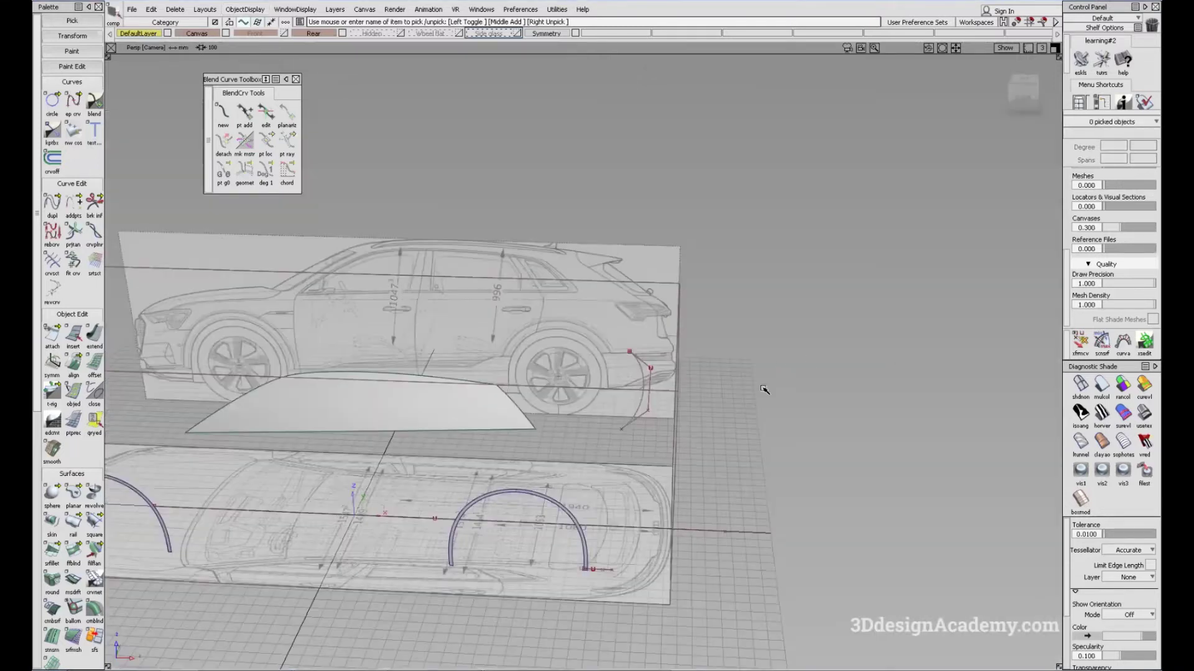
- Draw an edit-point curve along the rear window's slope in the side view, from the rear curve up to the spoiler
key("F6")
middle_click_drag(611, 376, 611, 405, "alt+shift")
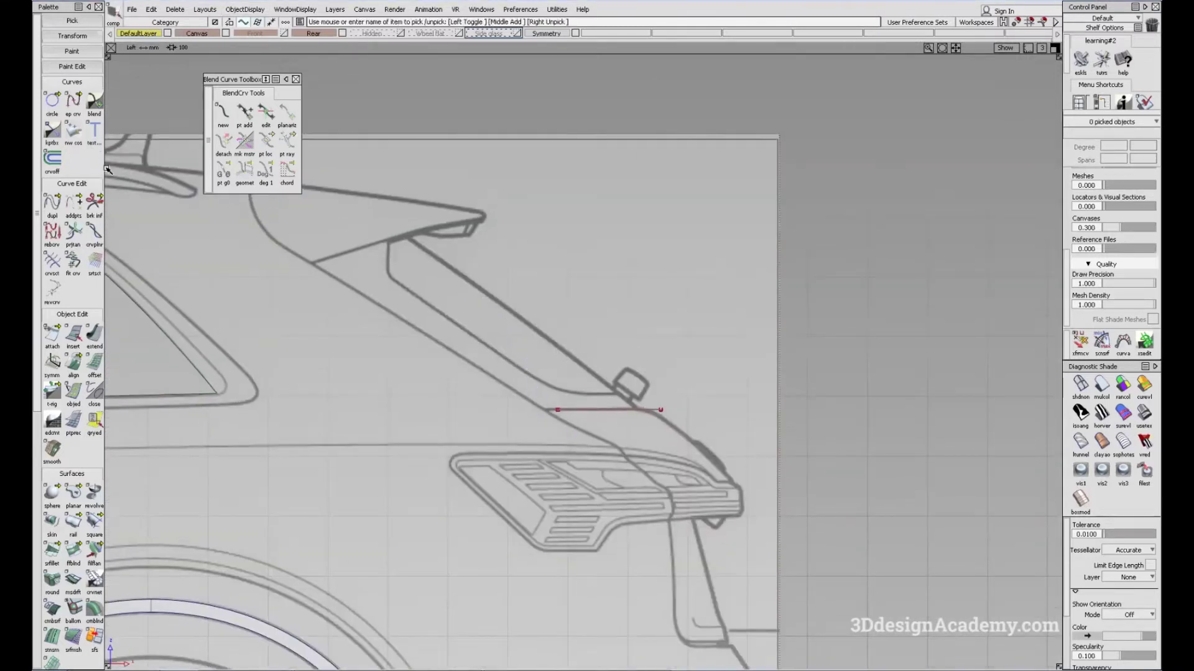
left_click(73, 102)
left_click(622, 410)
left_click_drag(479, 277, 401, 232)
left_click_drag(584, 368, 562, 243, "ctrl+shift")
left_click_drag(485, 269, 544, 343, "ctrl+shift")
- Set the window slope curve to degree 2 and move its middle control point to match the blueprint line
left_click(555, 350)
left_click(1122, 147)
left_click(1110, 185)
left_click_drag(542, 401, 532, 326, "ctrl+shift")
left_click_drag(477, 314, 575, 368)
middle_click_drag(596, 371, 588, 317, "ctrl+shift")
left_click_drag(584, 327, 592, 322)
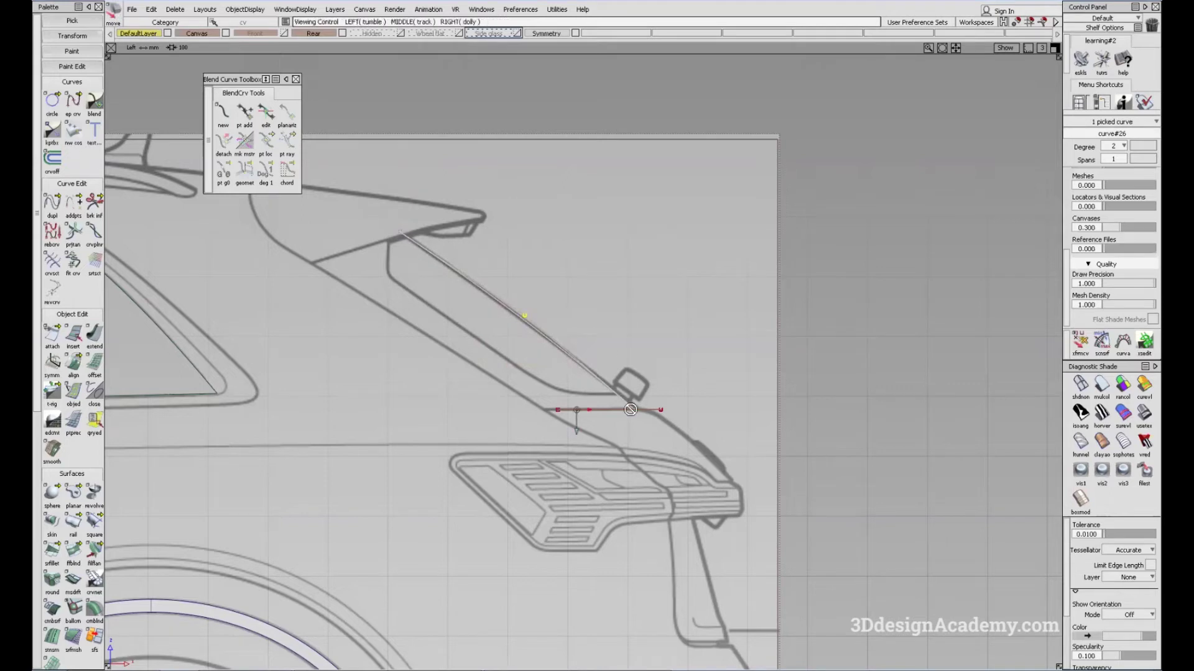
- Shift the slope curve and the rear curve together so their meeting point matches the rear window edge in the side and top views
left_click(631, 407, "alt+shift")
right_click_drag(631, 407, 666, 321, "alt+shift")
key("F5")
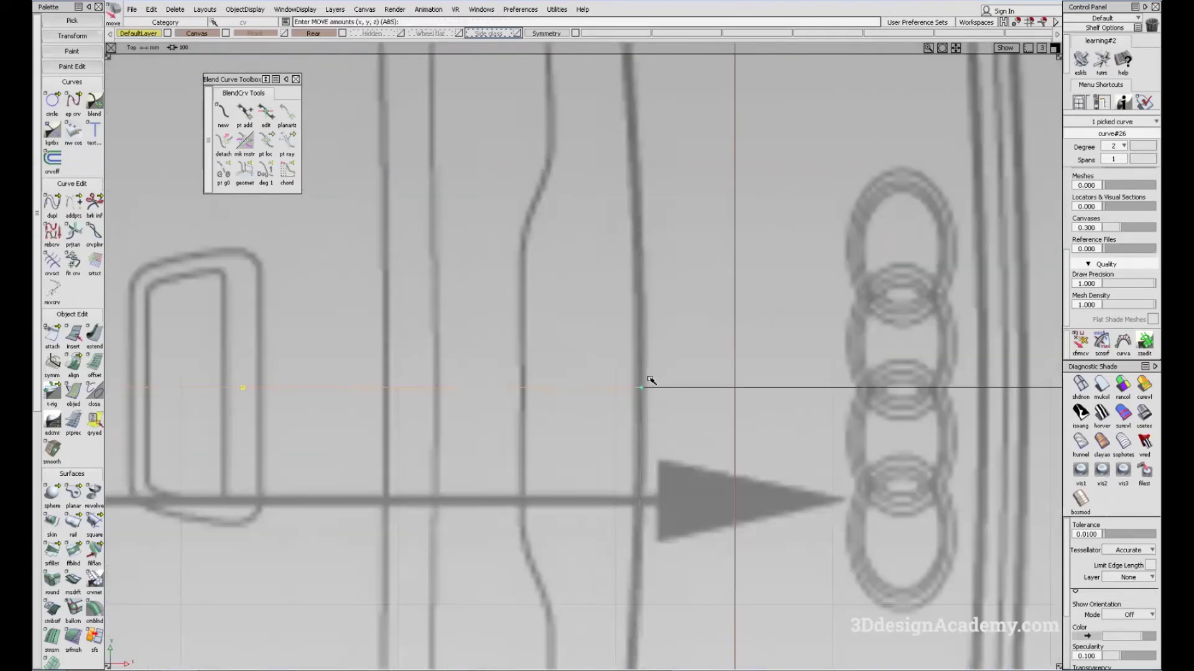
right_click_drag(716, 368, 552, 423, "alt+shift")
middle_click_drag(614, 445, 615, 389, "alt+shift")
key("F6")
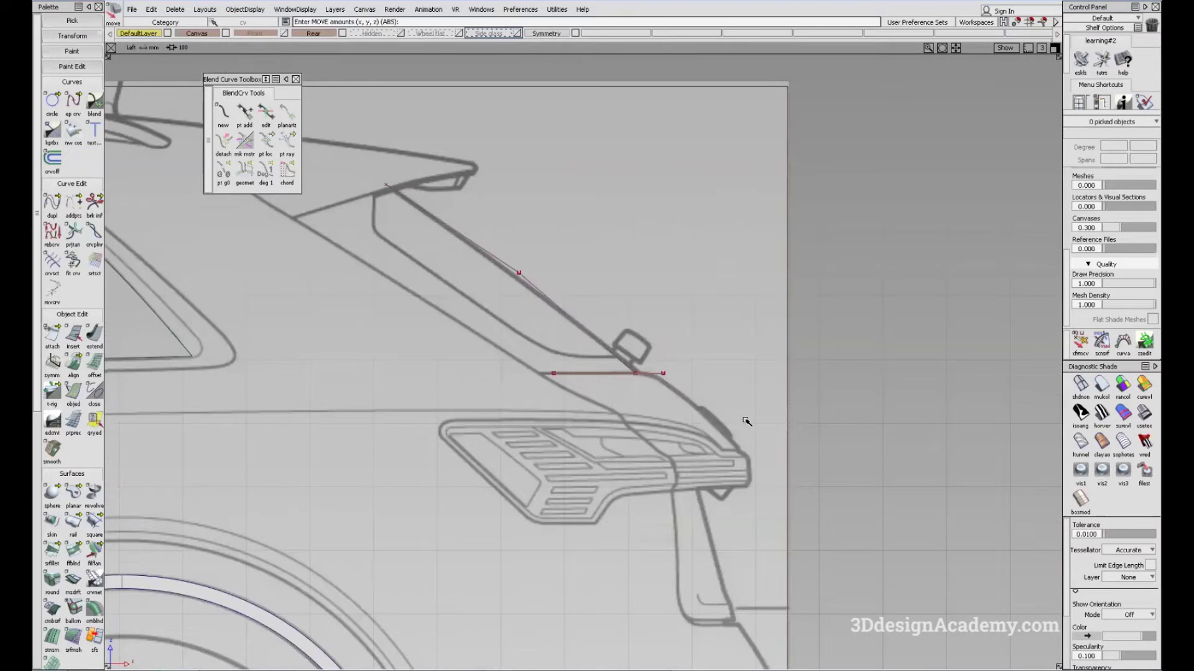
left_click_drag(603, 353, 652, 377)
right_click_drag(698, 361, 808, 424, "alt+shift")
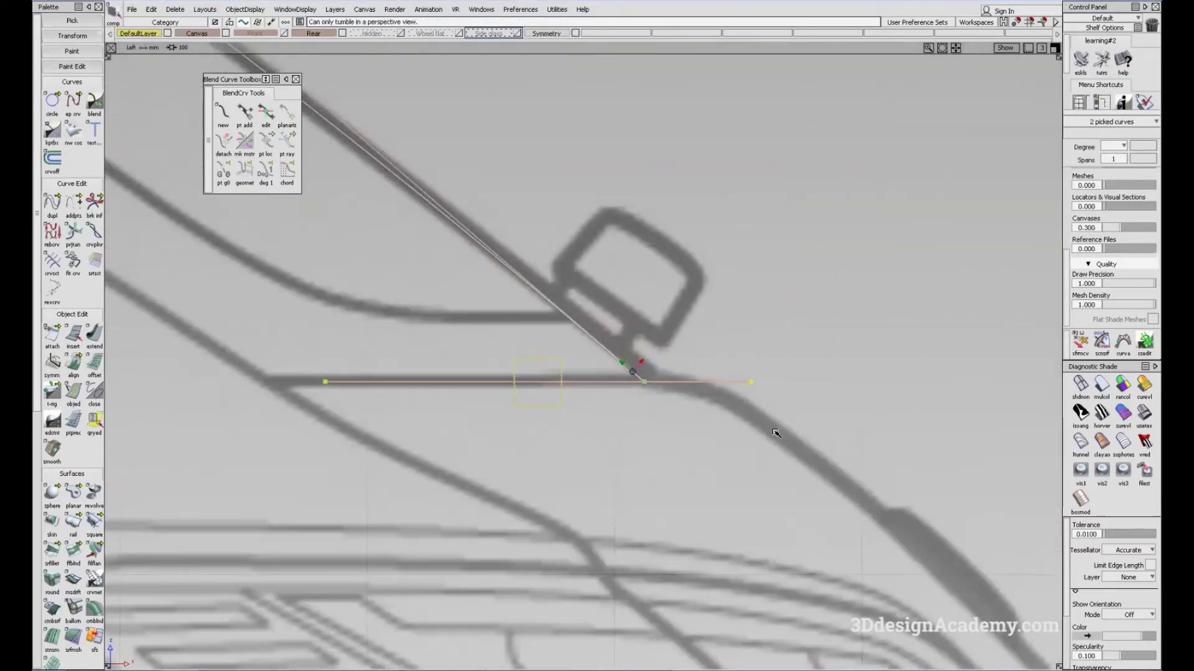
middle_click_drag(711, 438, 718, 440)
key("F5")
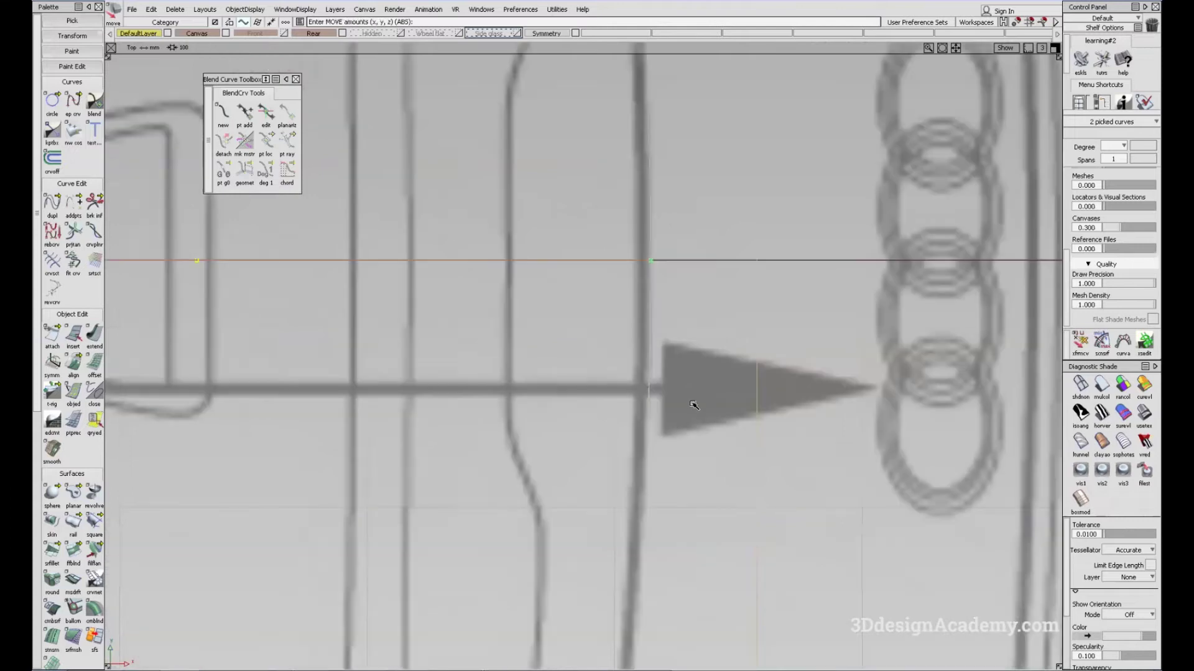
right_click_drag(708, 405, 648, 364, "alt+shift")
right_click_drag(643, 410, 633, 424, "alt+shift")
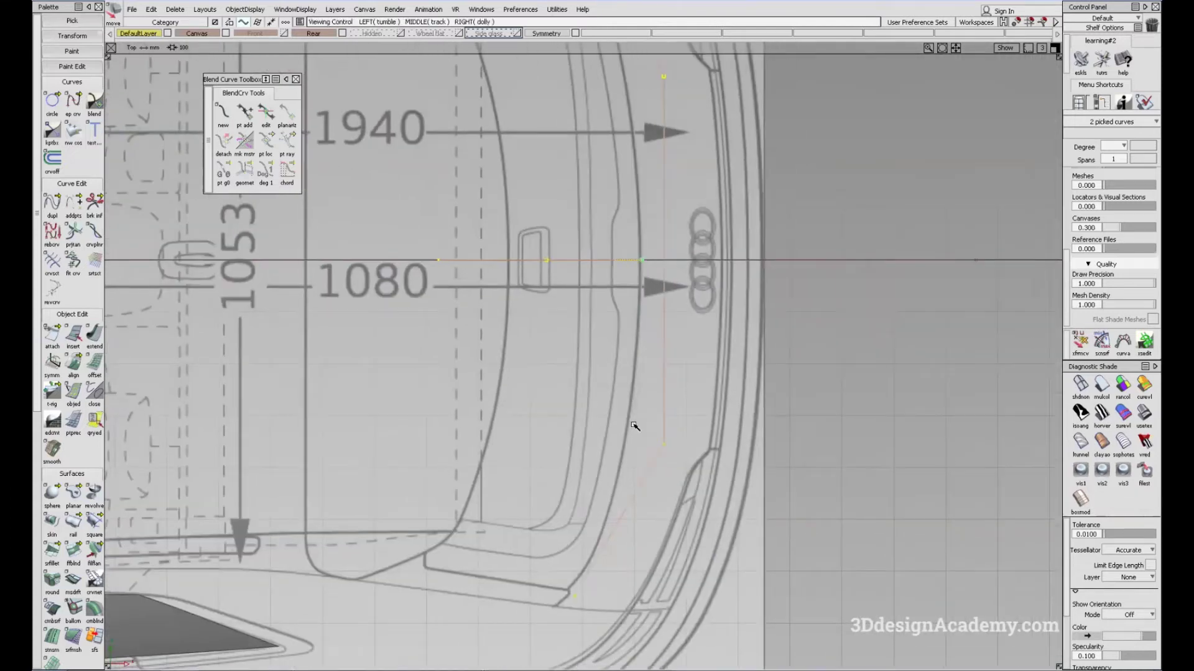
middle_click_drag(646, 357, 644, 392, "alt+shift")
left_click_drag(661, 448, 613, 317, "ctrl+shift")
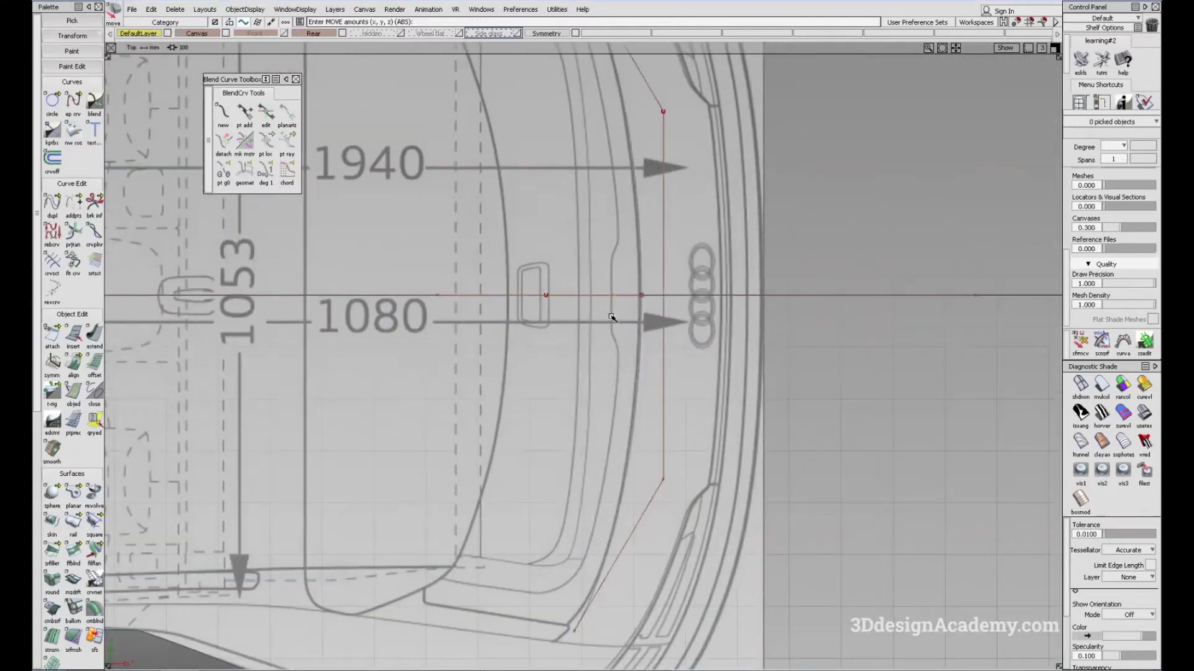
- Fine-tune the window slope curve in the side view with the Stretch tool
key("F6")
middle_click_drag(525, 250, 547, 288, "alt+shift")
mouse_move(546, 288)
right_mouse_down("alt+shift")
mouse_move(520, 266)
mouse_move(557, 298)
mouse_move(562, 281)
right_mouse_up("alt+shift")
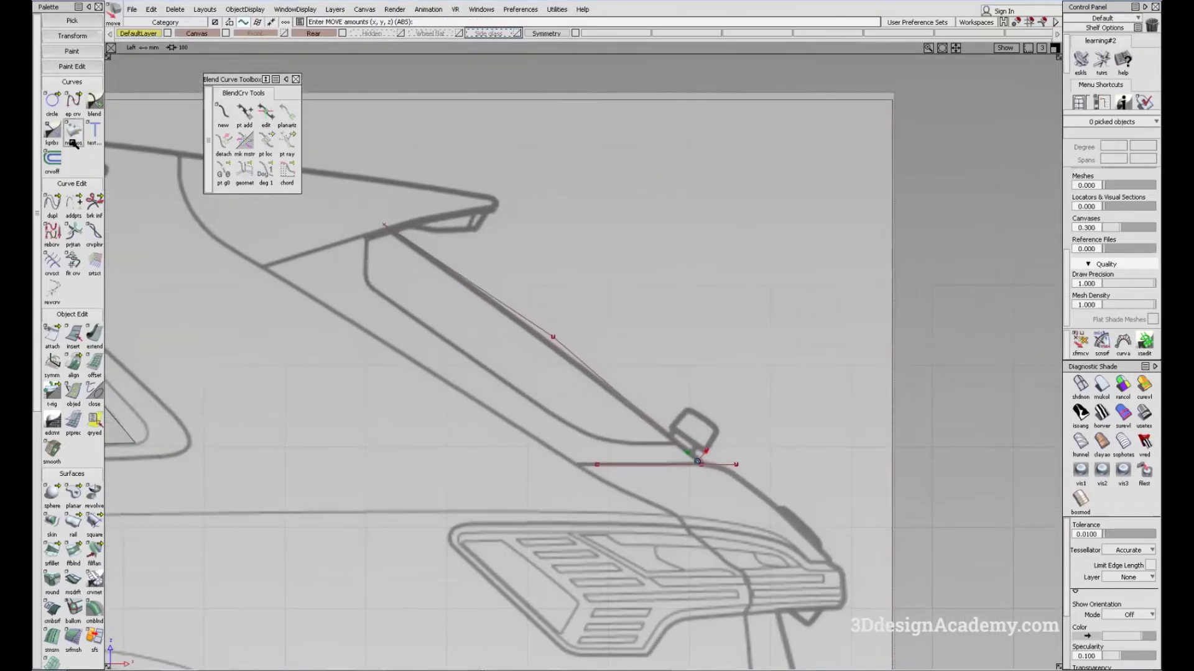
left_click_drag(73, 203, 142, 200)
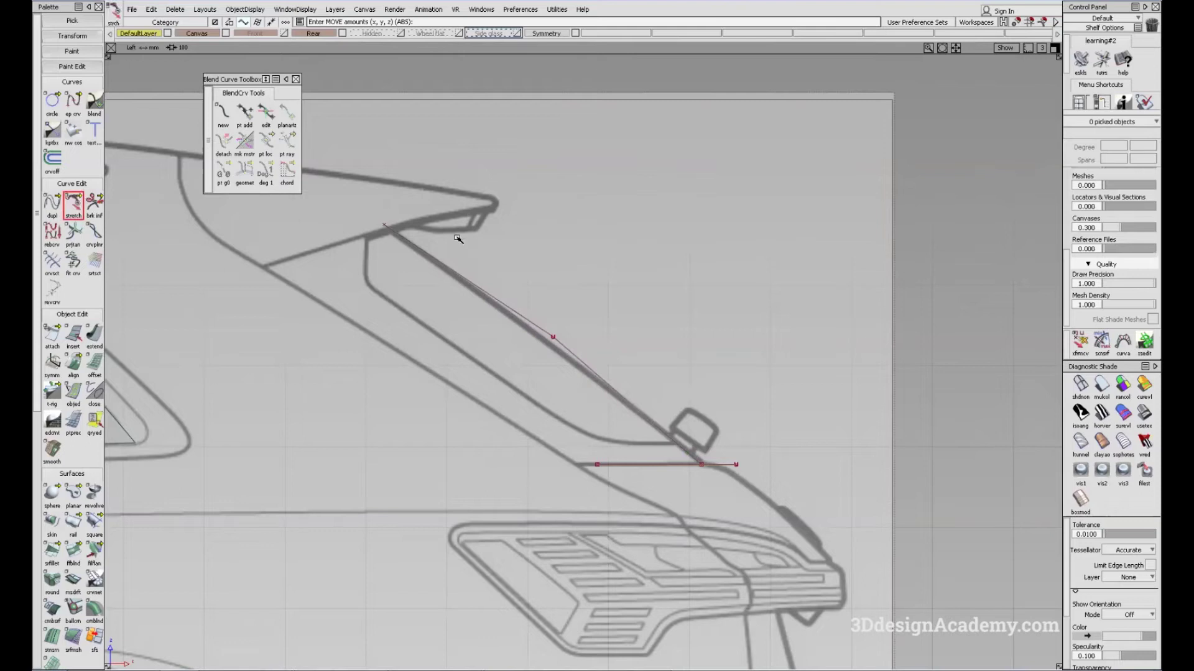
left_click(408, 246)
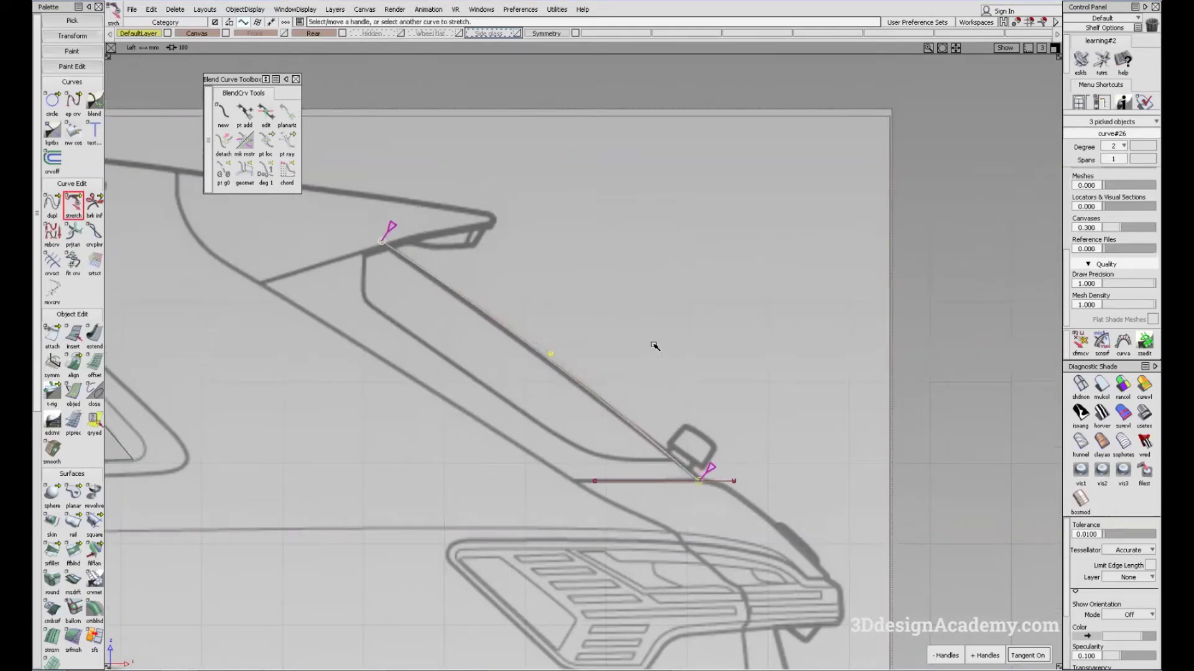
left_click_drag(654, 331, 632, 319)
- Adjust the slope curve's middle control point so the curve follows the rear window line on the blueprint
left_click_drag(546, 394, 506, 337, "ctrl+shift")
left_click(542, 351)
middle_click_drag(653, 400, 640, 337, "ctrl+shift")
middle_click_drag(411, 329, 442, 354, "alt+shift")
left_click_drag(346, 242, 410, 259, "ctrl+shift")
left_click(397, 259)
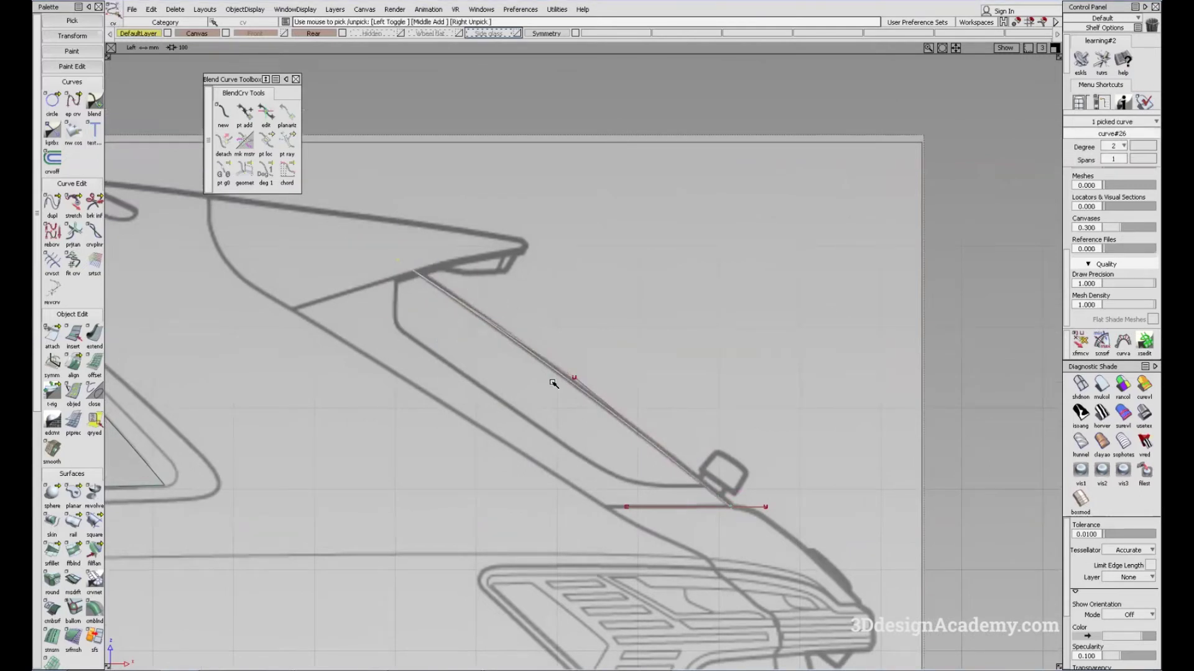
left_click_drag(665, 487, 647, 445, "ctrl+shift")
- Configure the Rail tool in the perspective view for one generation curve, one rail curve and the Parallel sweep mode
key("F8")
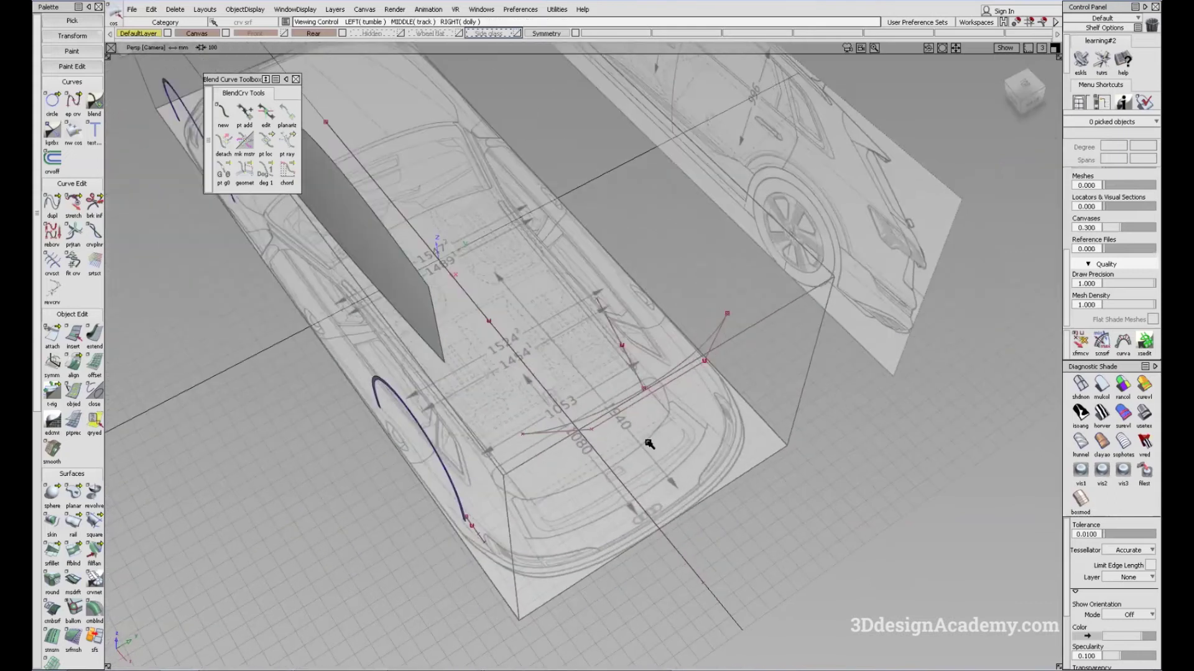
left_click(72, 525)
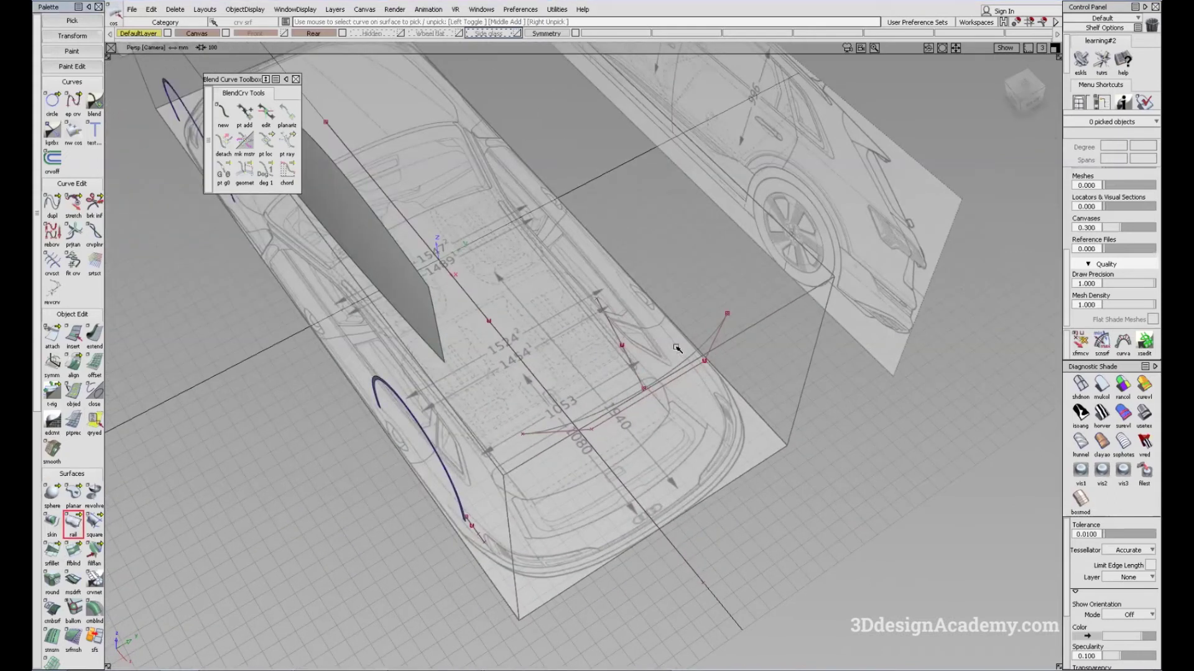
left_click(66, 515)
left_click_drag(694, 340, 694, 280, "alt+shift")
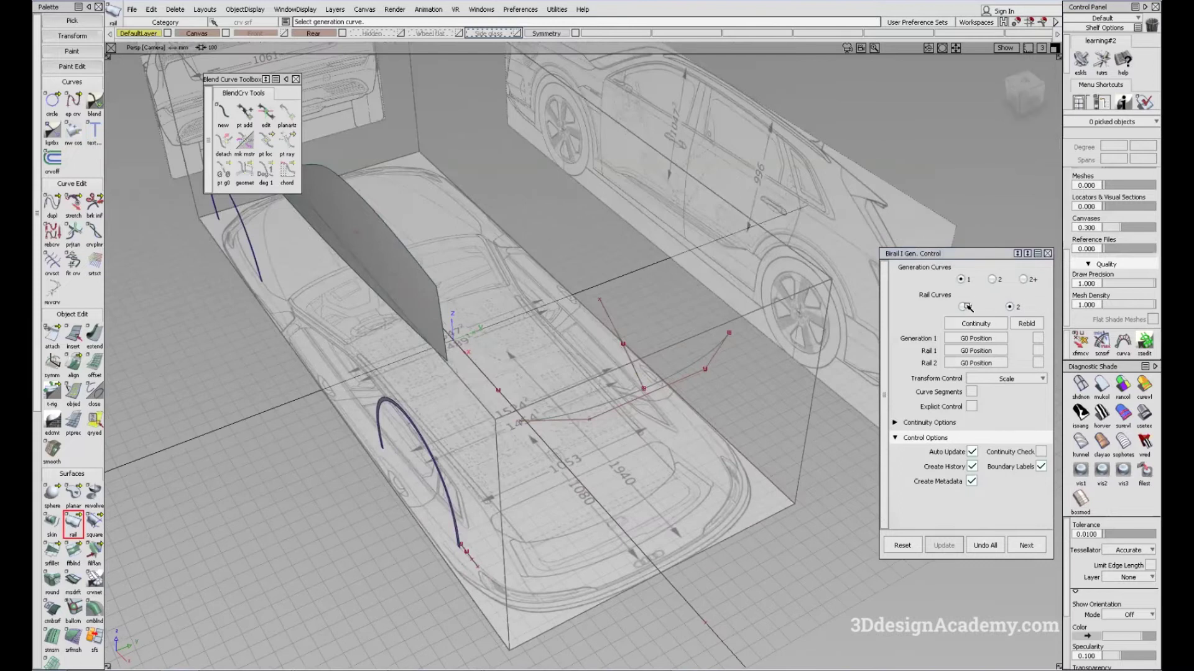
left_click(962, 307)
left_click(1027, 369)
left_click(1035, 406)
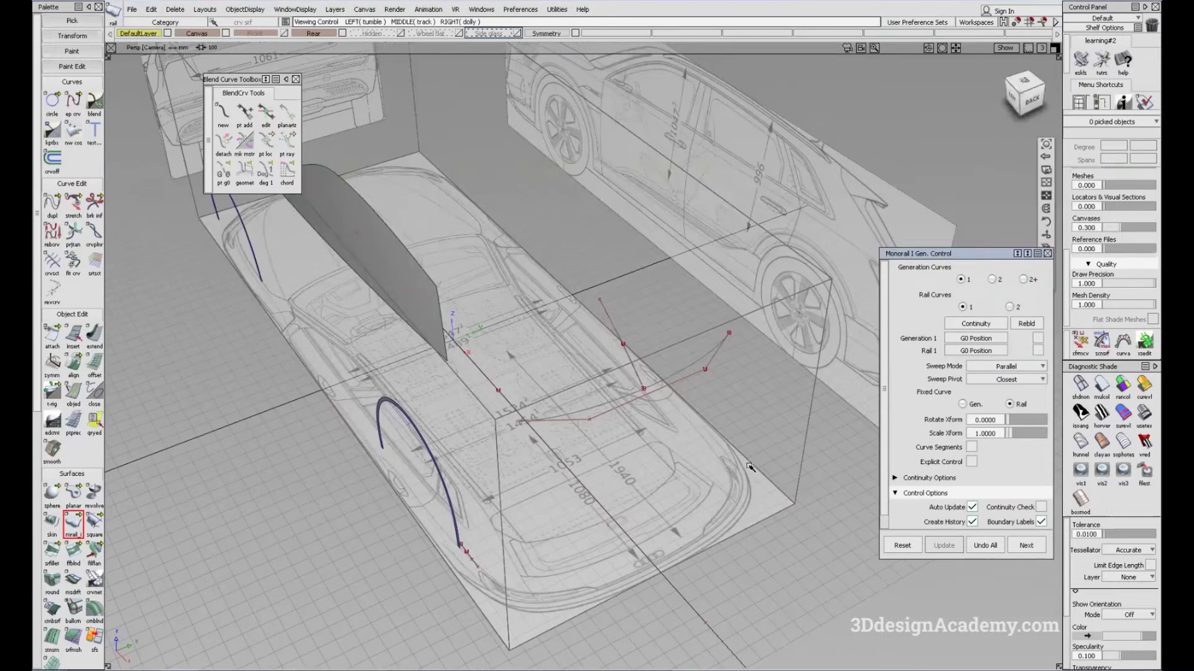
- Create a rail surface using the window slope curve as generation curve and the rear curve as rail
right_click_drag(752, 468, 554, 418, "alt+shift")
left_click_drag(555, 418, 657, 395, "alt+shift")
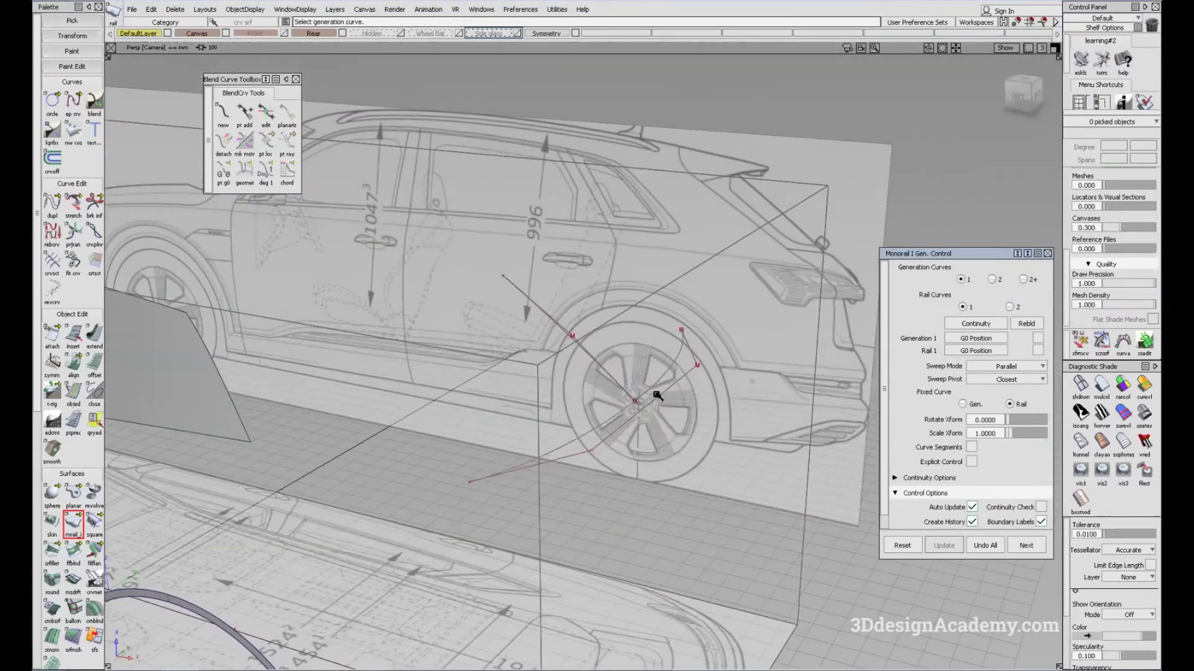
left_click_drag(679, 401, 610, 378, "alt+shift")
mouse_move(687, 366)
left_mouse_down("alt+shift")
mouse_move(647, 368)
mouse_move(674, 377)
left_mouse_up("alt+shift")
left_click(625, 392)
left_click(678, 383)
- Inspect the swept rear window surface in the perspective view and delete it
left_click_drag(690, 421, 556, 364, "alt+shift")
left_click_drag(646, 334, 575, 298, "alt+shift")
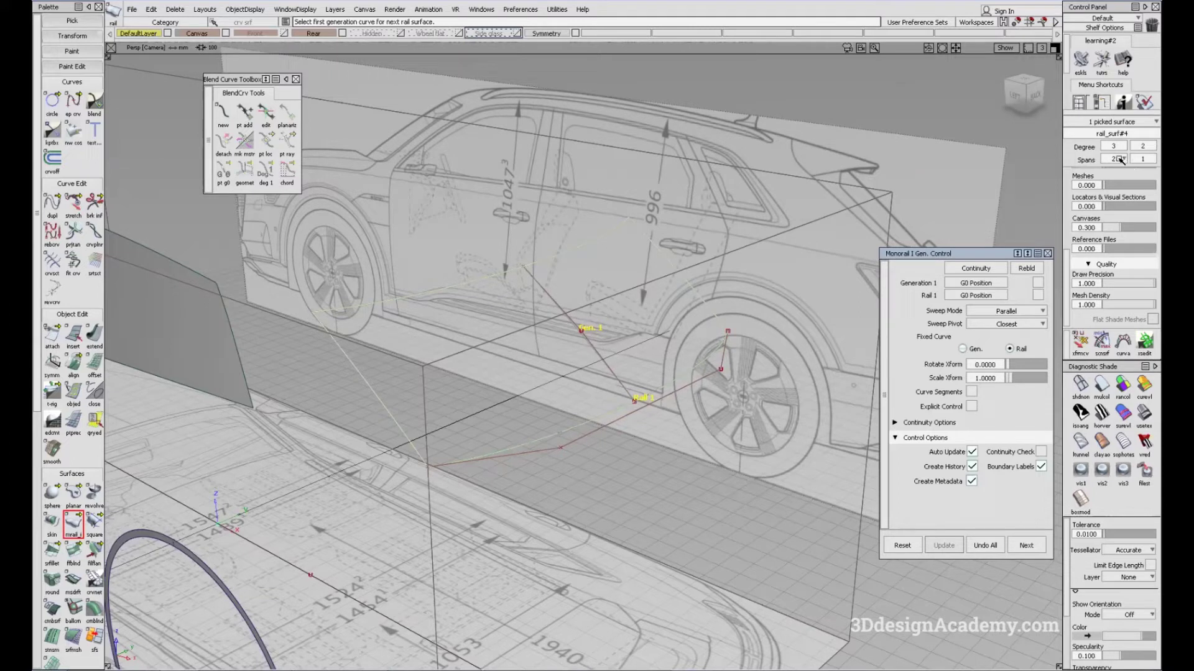
left_click_drag(621, 310, 639, 336, "alt+shift")
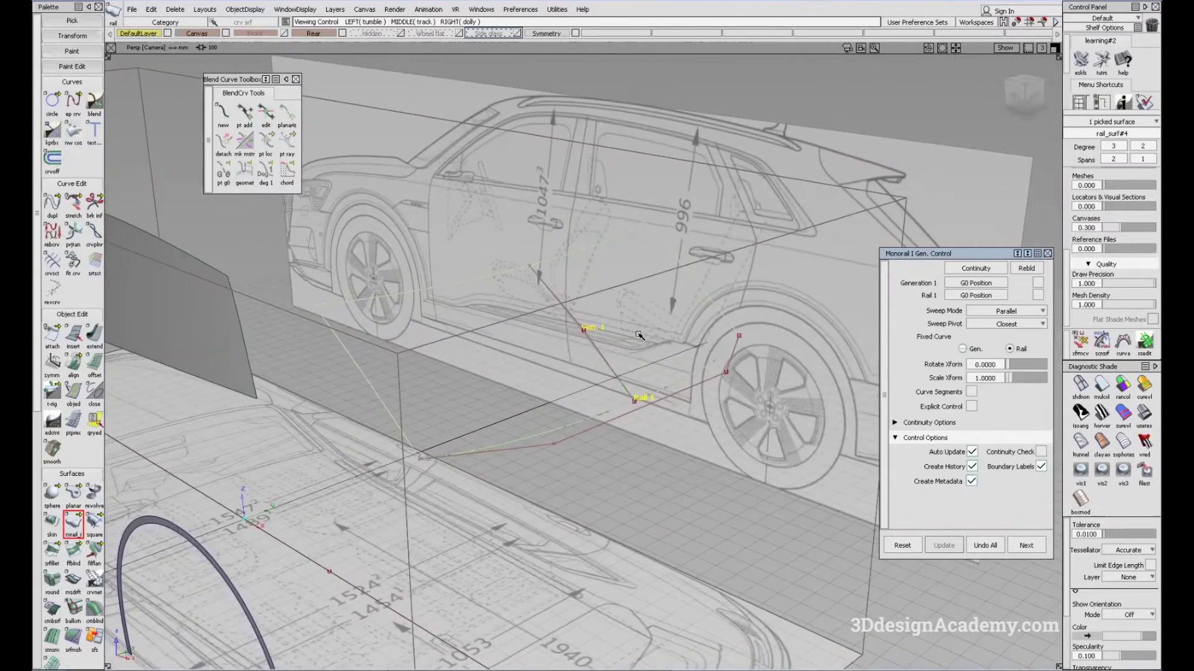
key("Delete")
- Create a rail surface with the rear curve as generation curve and the slope curve as rail, and pick the surface
left_click(677, 380)
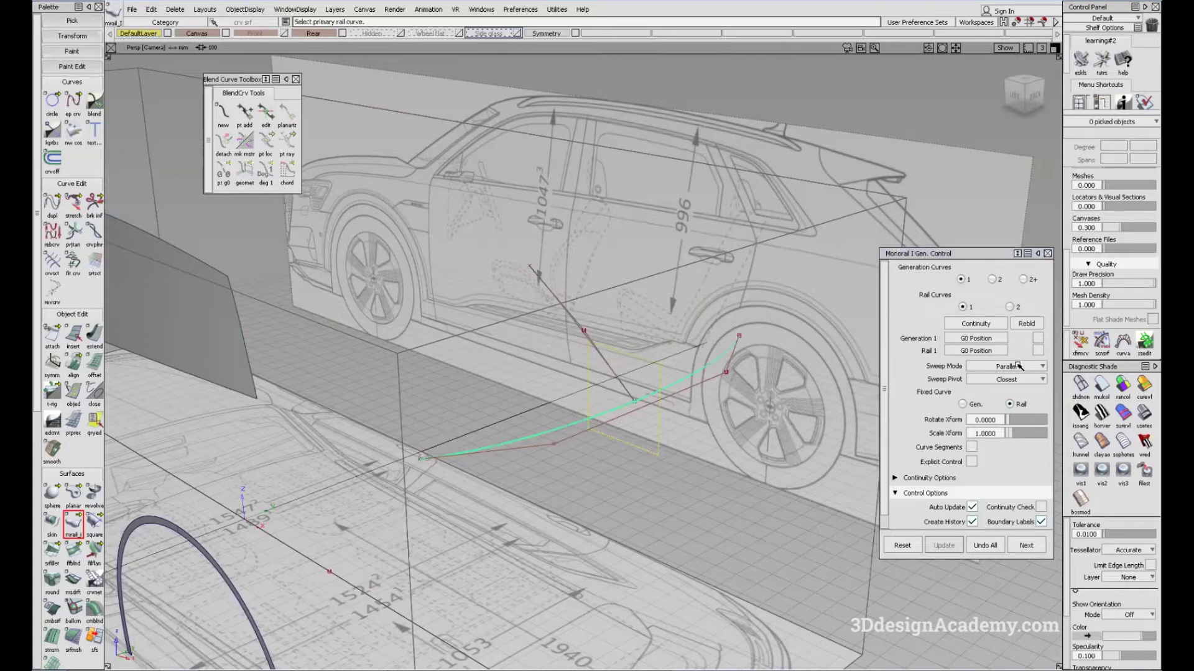
left_click(576, 323)
left_click_drag(603, 349, 590, 373, "alt+shift")
left_click_drag(613, 424, 577, 236, "ctrl+shift")
left_click(577, 237)
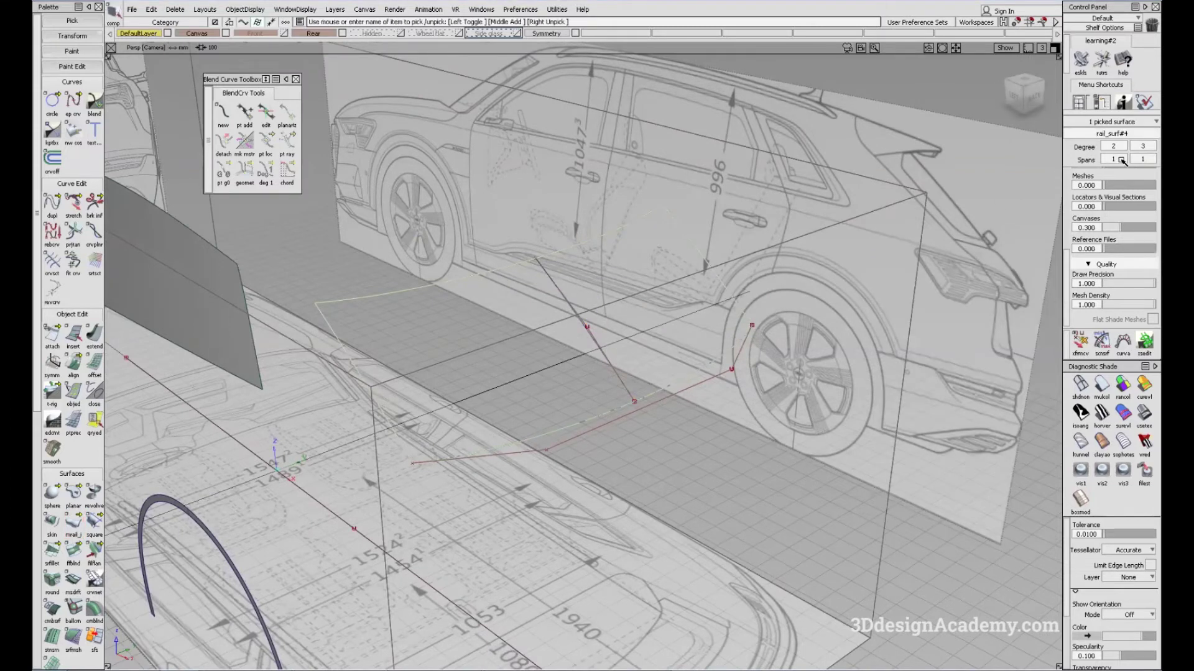
- Remove the rail surface generated from the rear curve
left_click_drag(705, 379, 527, 437, "alt+shift")
left_click(435, 441)
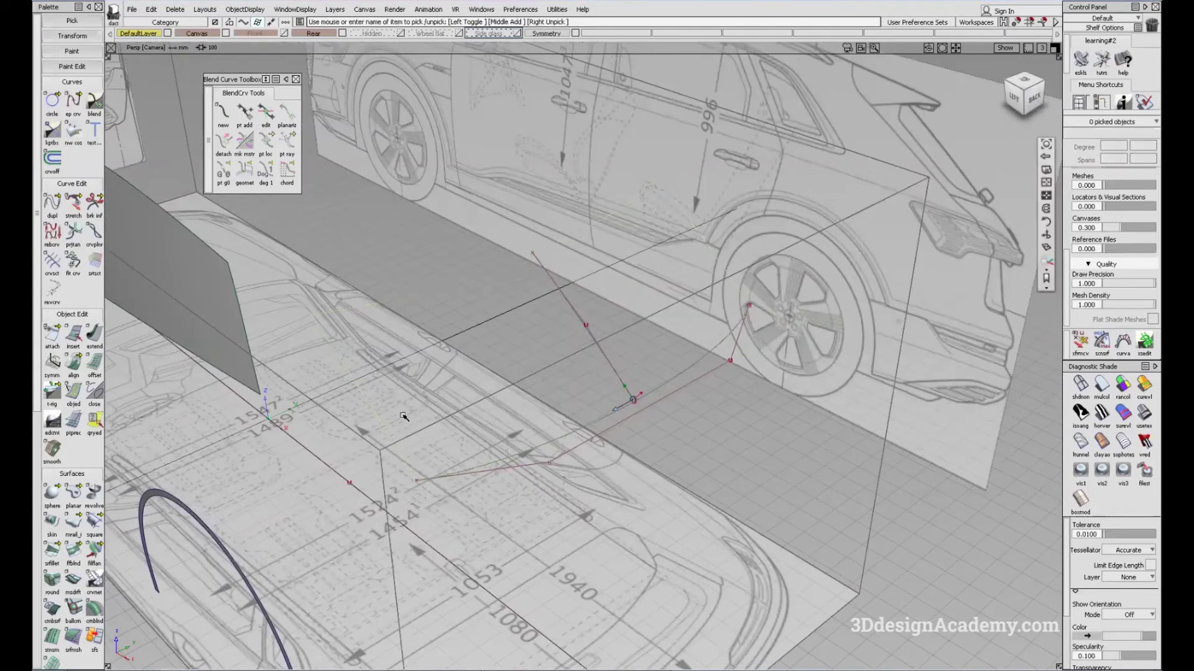
left_click_drag(404, 415, 418, 421, "alt+shift")
left_click_drag(347, 487, 285, 403, "ctrl+shift")
- Create a rail surface from the slope curve along the rear curve using the Natural sweep mode
left_click(98, 524)
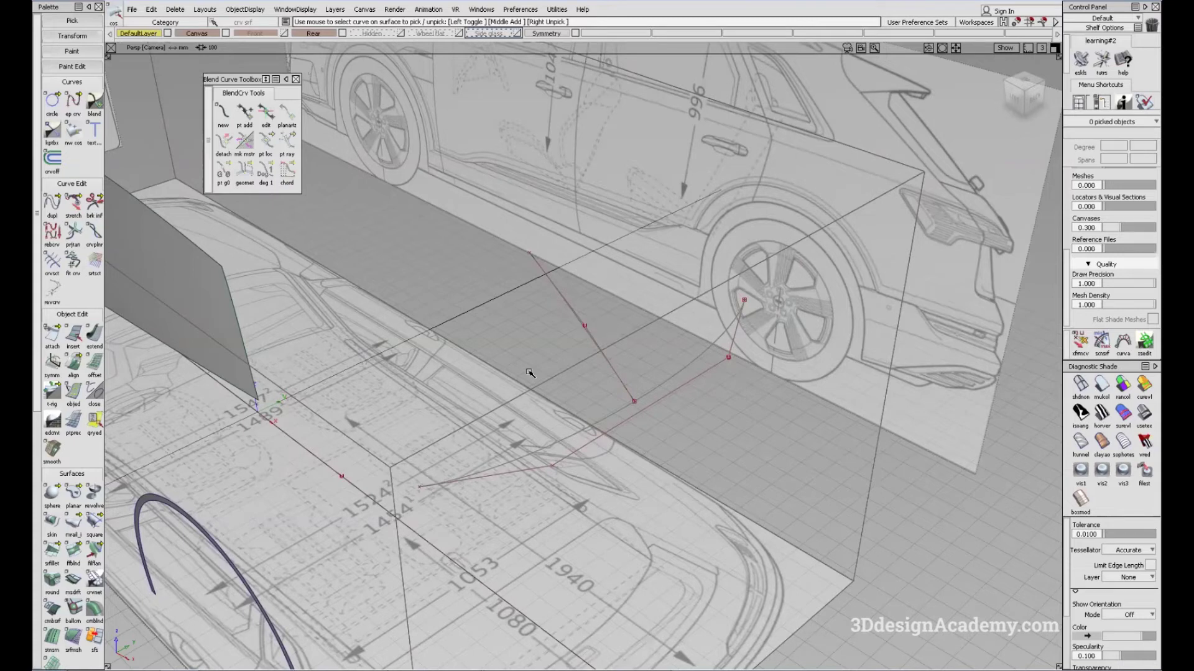
left_click(74, 527)
left_click(686, 372)
left_click_drag(688, 408, 1022, 306, "alt+shift")
left_click(1029, 311)
left_click(1037, 348)
left_click_drag(620, 441, 793, 377, "alt+shift")
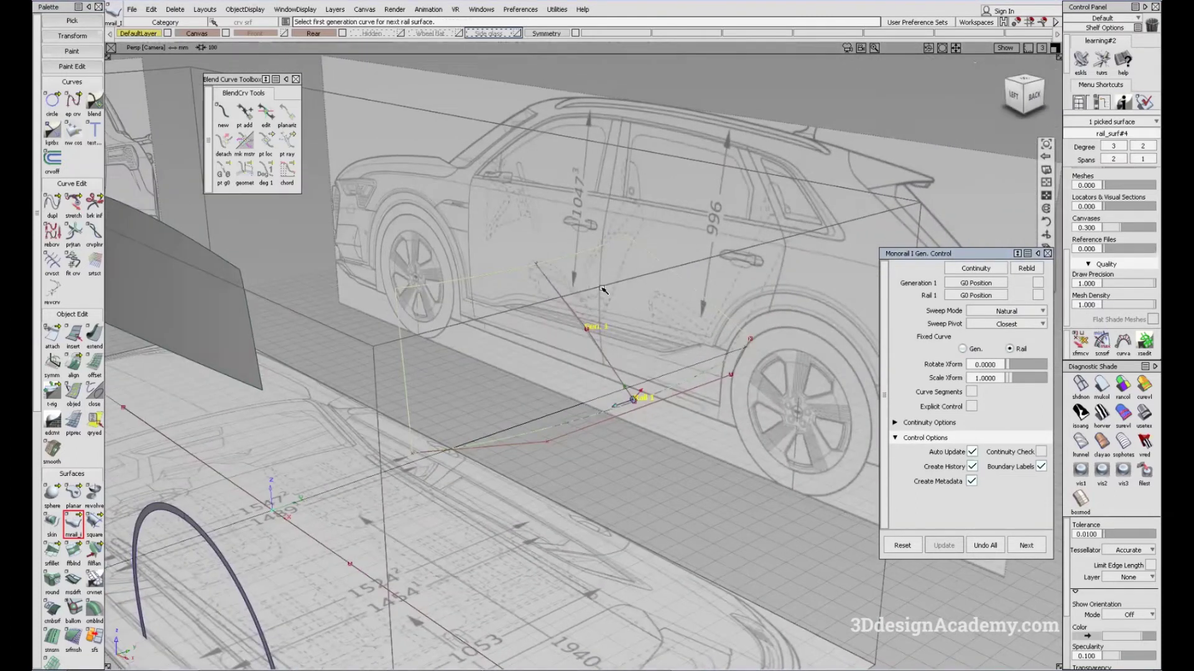
- Inspect the rail surface swept in Natural mode from several angles and undo it
left_click_drag(603, 289, 426, 269, "alt+shift")
left_click_drag(531, 451, 502, 460, "alt+shift")
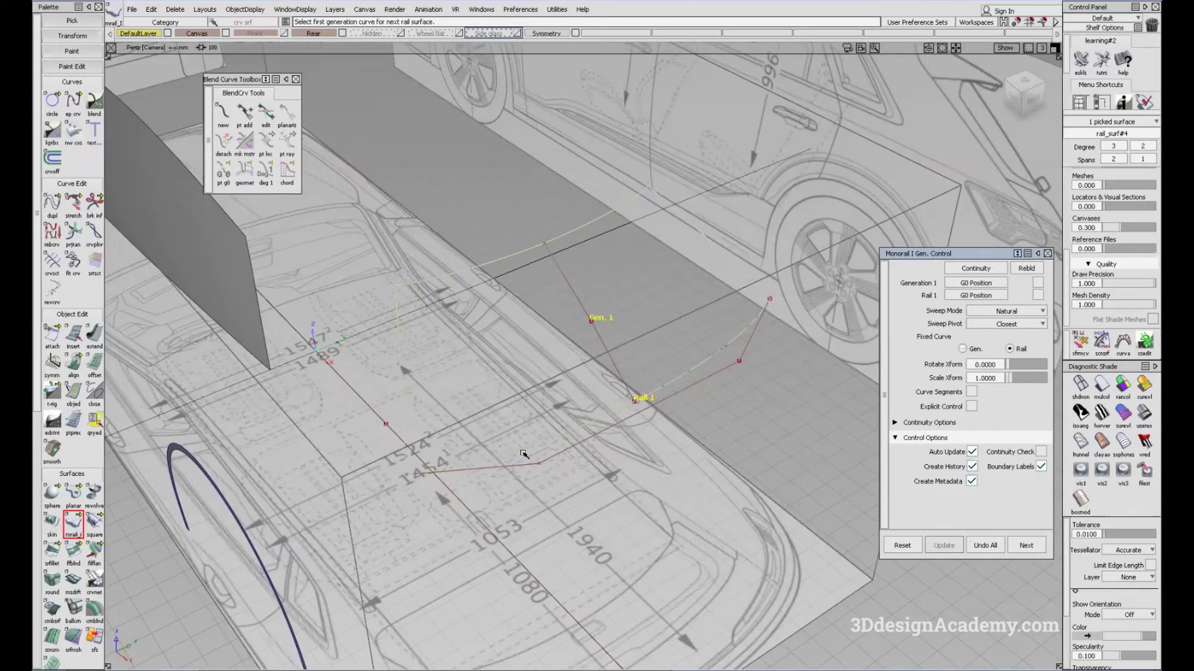
left_click_drag(472, 459, 585, 429, "alt+shift")
left_click_drag(565, 486, 605, 429, "alt+shift")
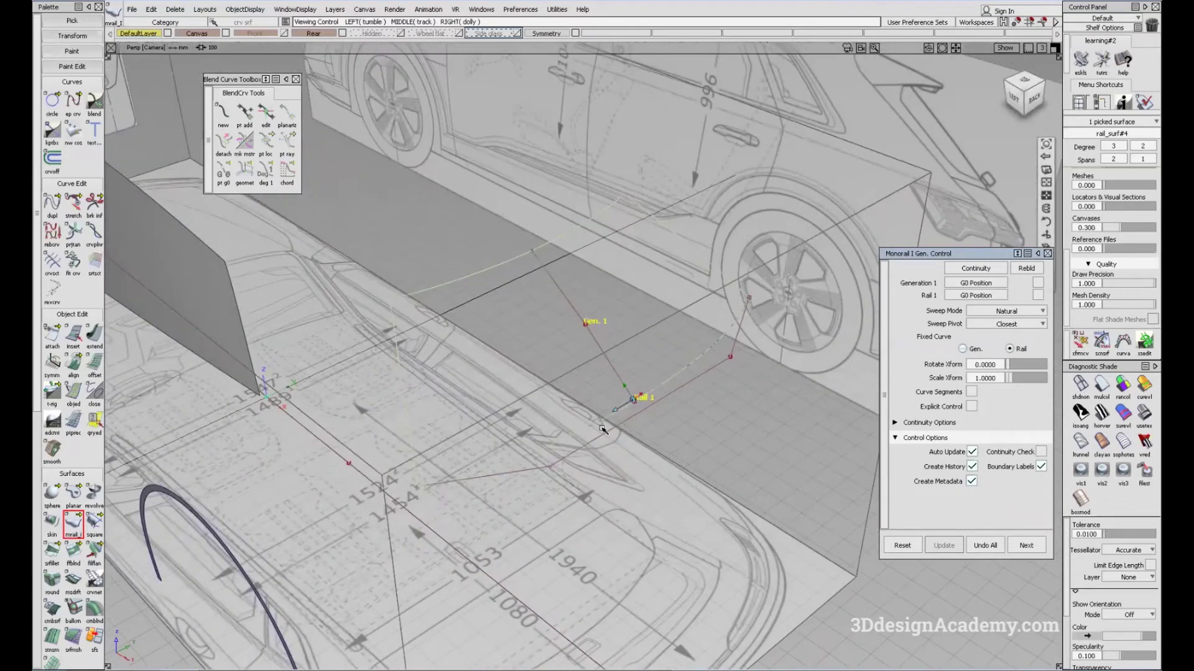
key("ctrl+z")
- Build a Profile surface with Natural orientation, using the slope curve as profile and the rear curve as rail
left_click_drag(75, 526, 161, 524)
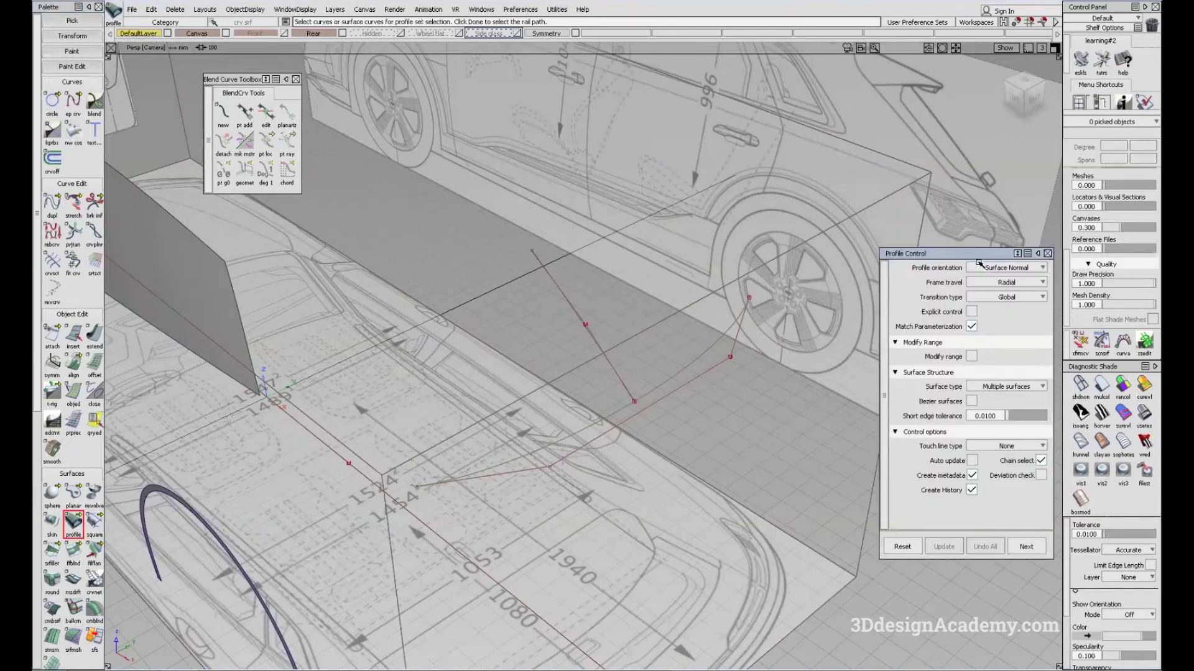
left_click_drag(1048, 143, 1055, 298, "alt+shift")
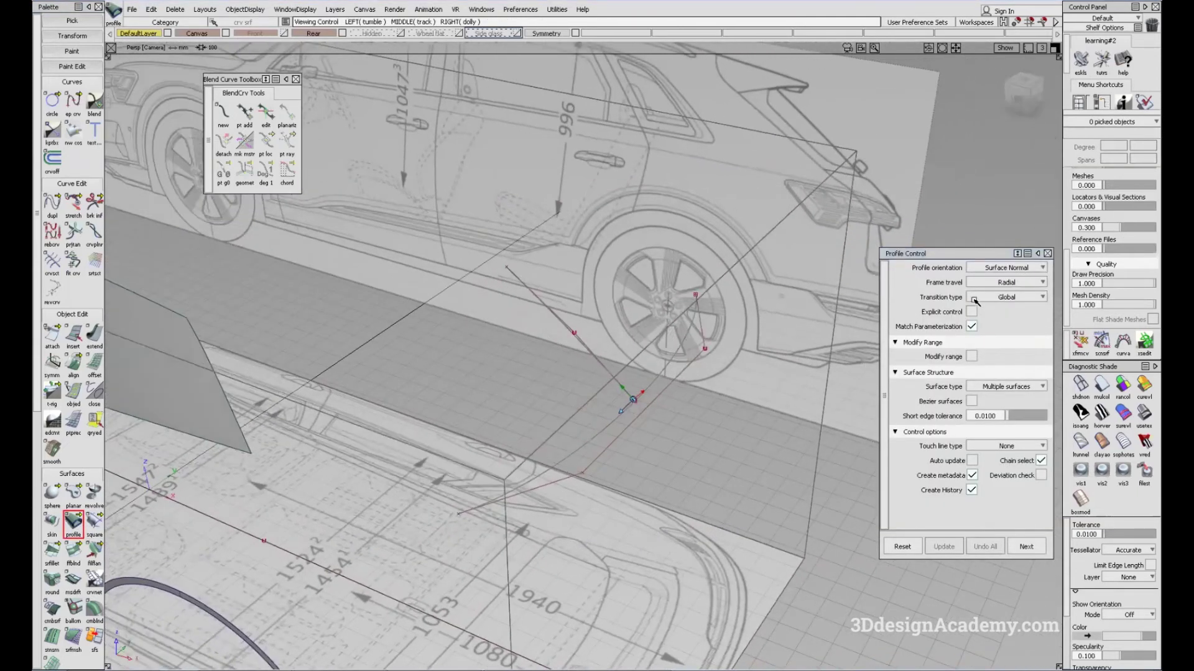
left_click(1033, 268)
left_click(1001, 285)
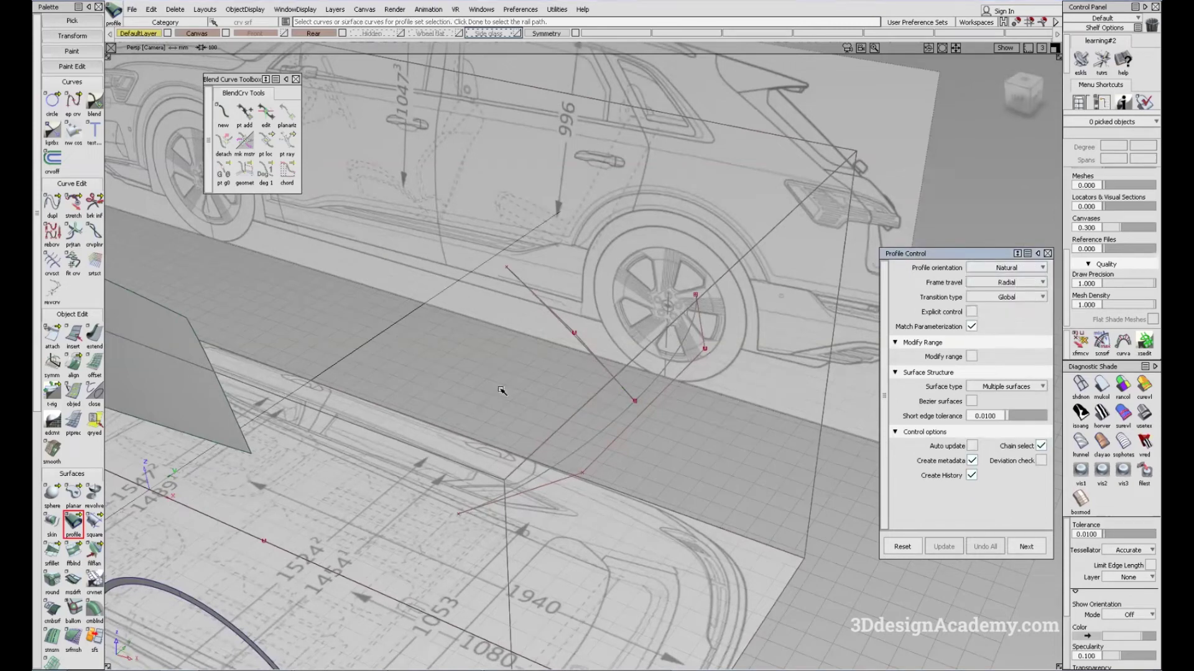
left_click(573, 335)
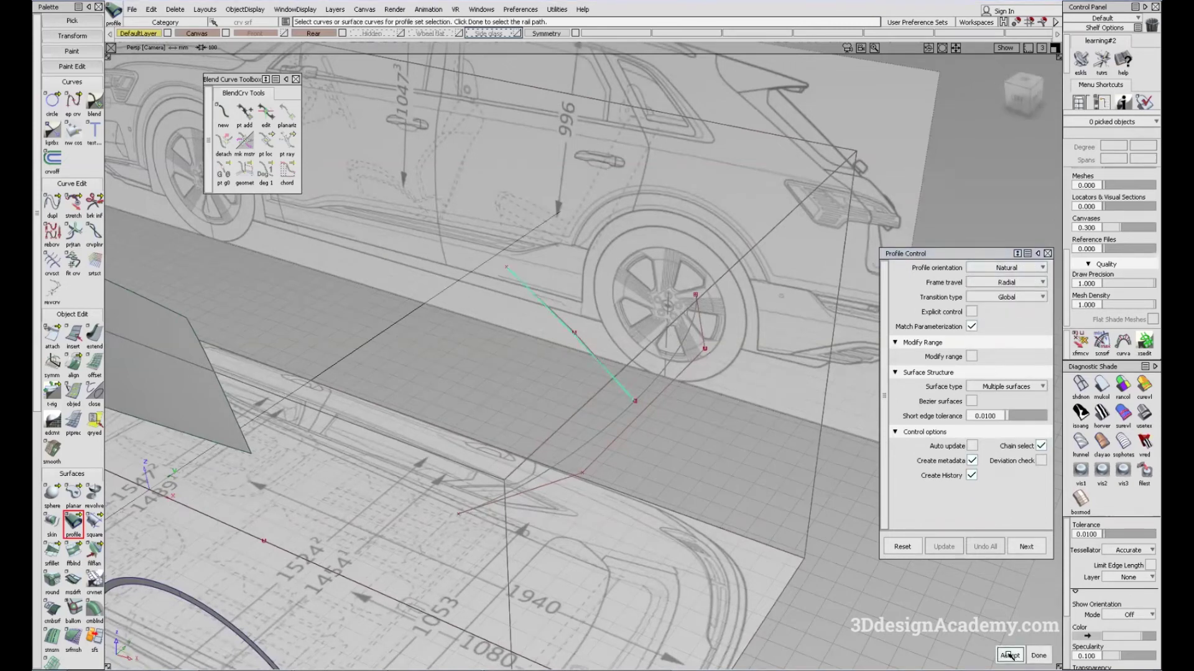
left_click(1038, 656)
left_click(653, 380)
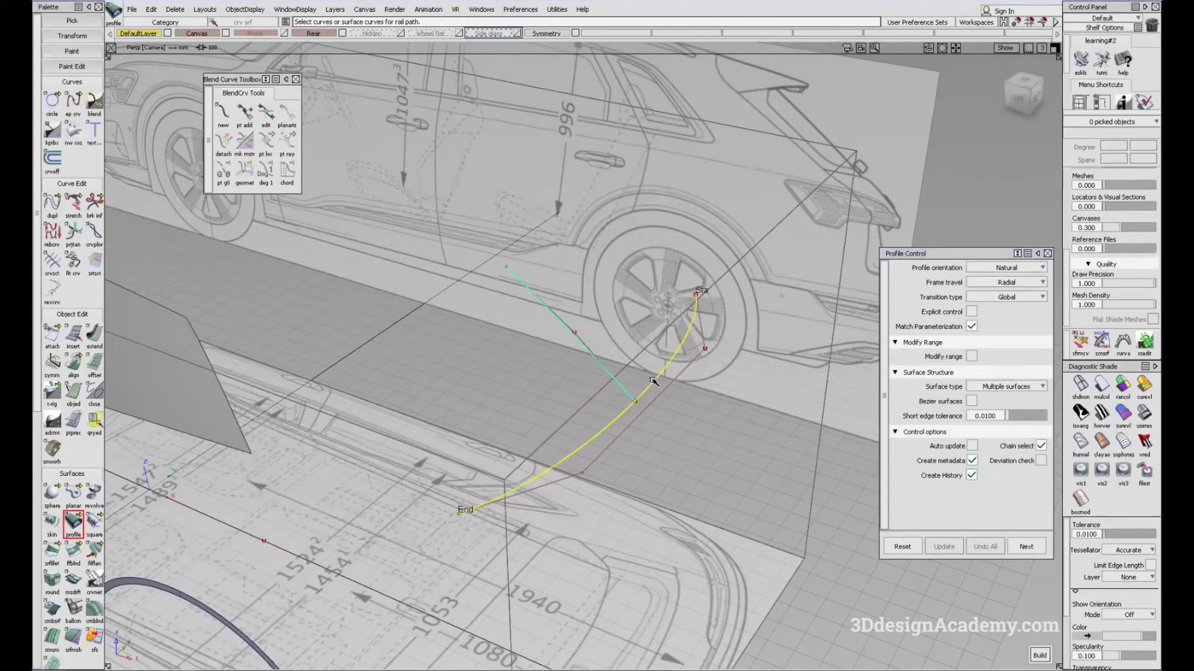
left_click(1039, 656)
- Check the Profile surface against the blueprint and undo it
left_click_drag(624, 330, 509, 354, "alt+shift")
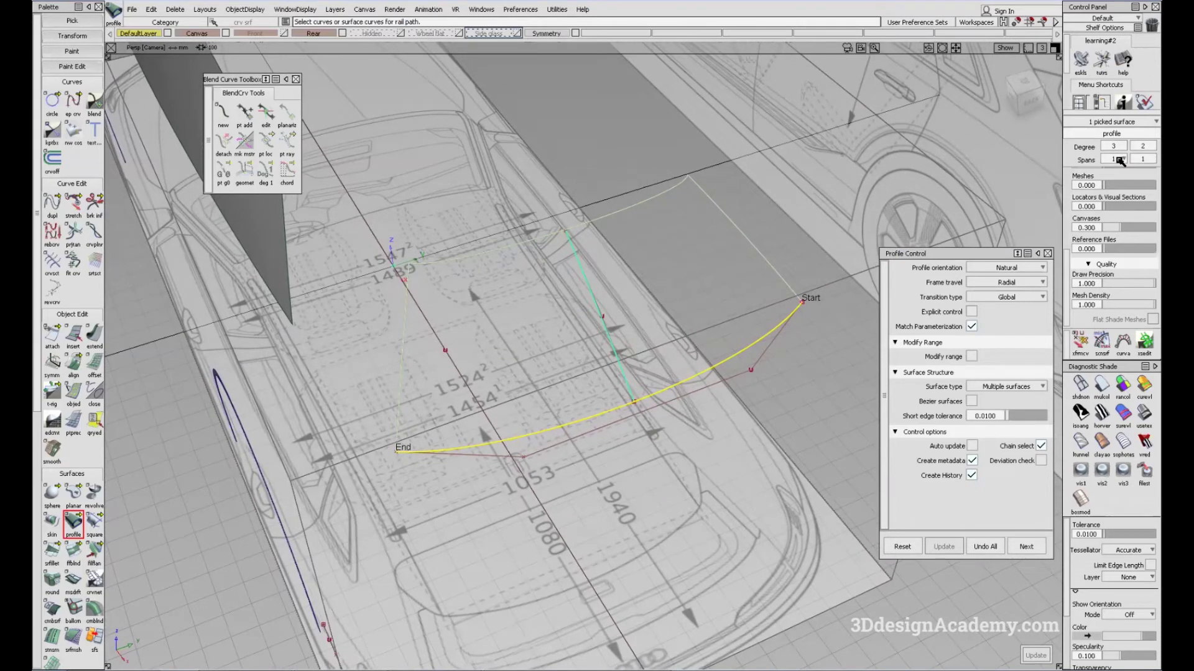
left_click_drag(779, 317, 580, 406, "alt+shift")
key("ctrl+z")
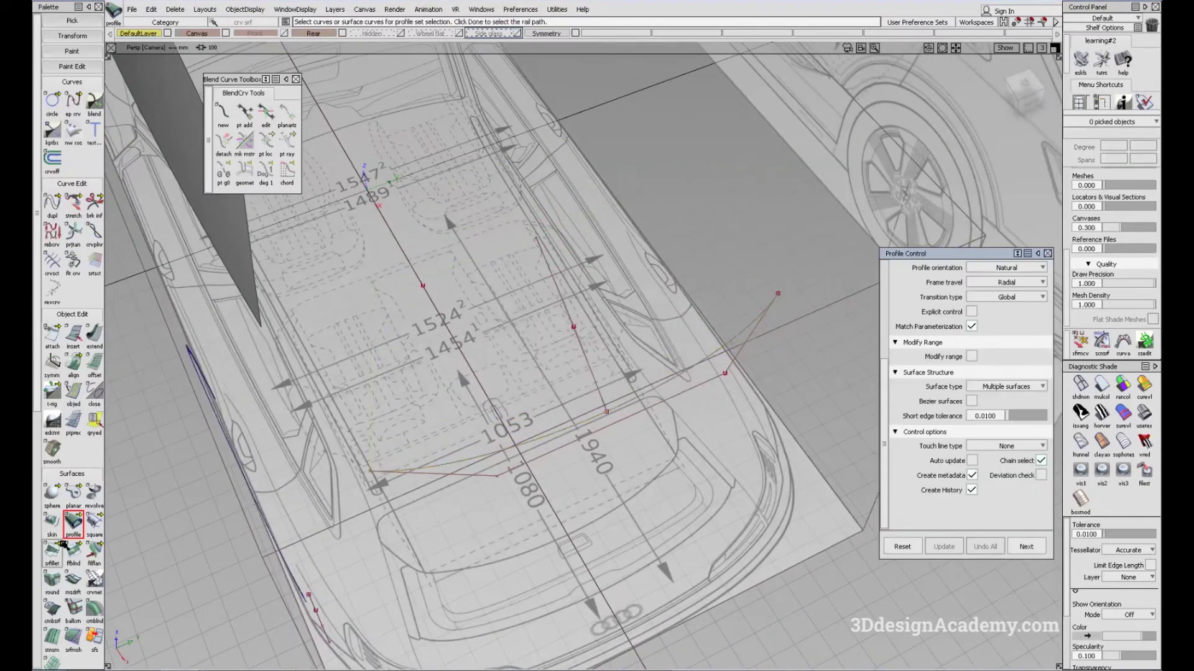
- Create a rail surface with Parallel sweep mode, using the rear curve as generation curve and the slope curve as rail
left_click_drag(72, 525, 100, 528)
left_click(1024, 365)
left_click(1006, 386)
left_click_drag(597, 413, 618, 390, "alt+shift")
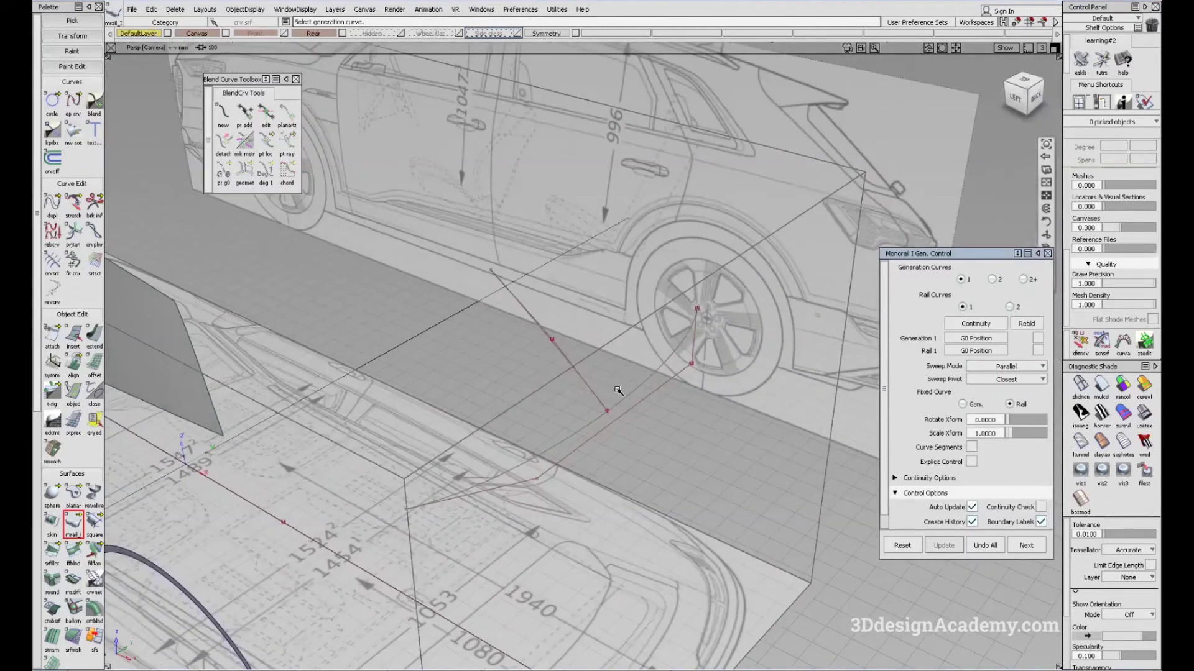
left_click(533, 320)
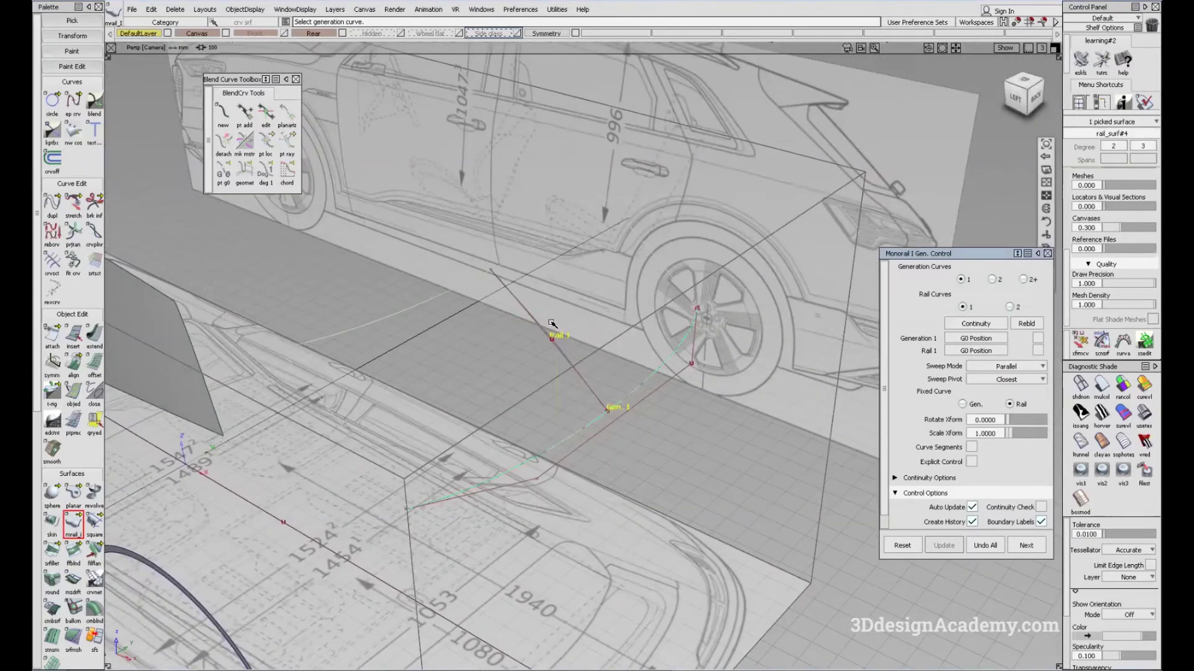
- Shade the rear window surface and show the hidden roof surfaces around it
right_click_drag(551, 330, 589, 351, "alt+shift")
left_click(1101, 386)
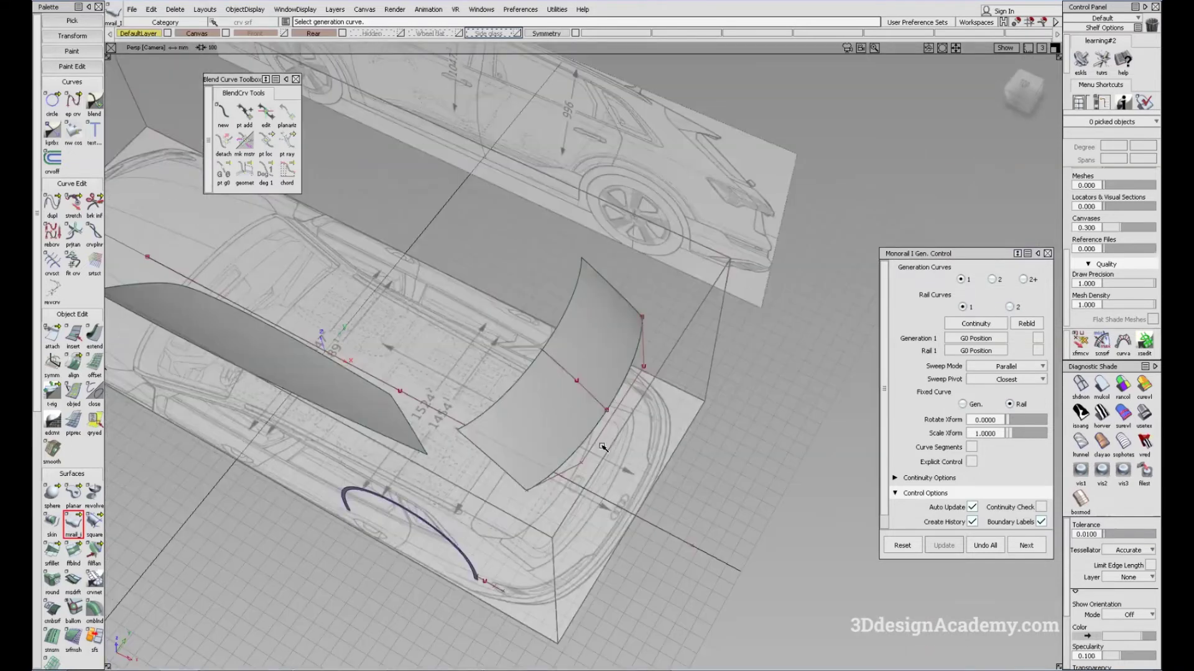
left_click_drag(604, 447, 565, 448, "alt+shift")
left_click(245, 10)
left_click(255, 35)
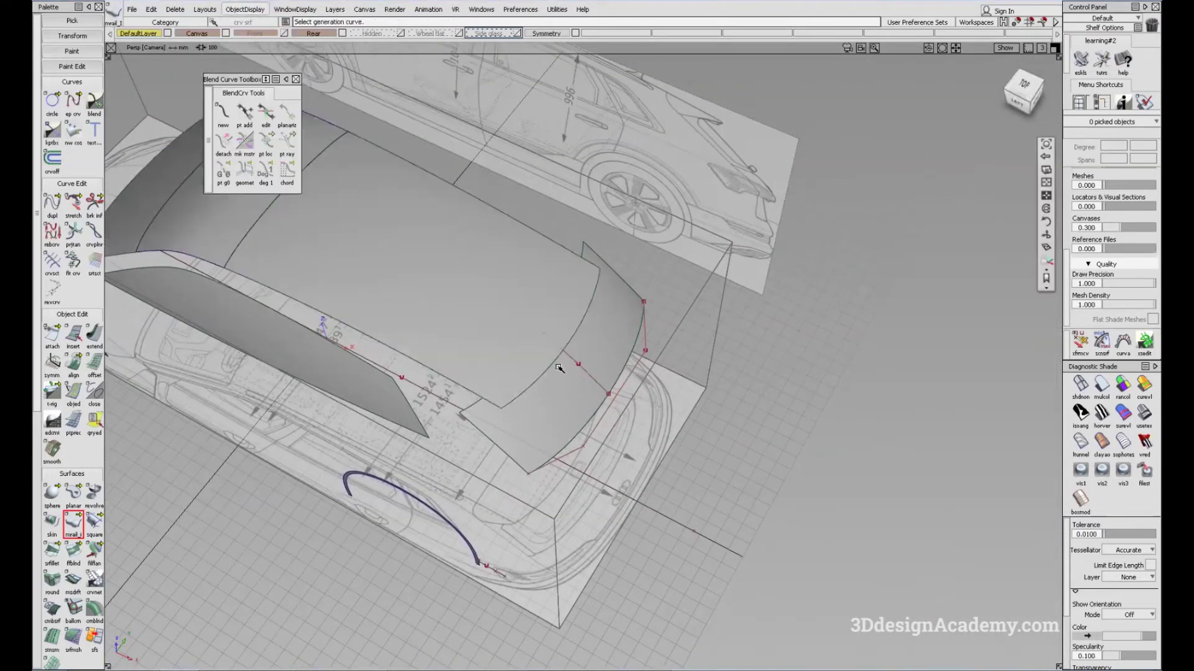
- Examine how the rear window surface meets the roof and side surfaces from the side and from behind
left_click_drag(559, 367, 511, 324, "alt+shift")
left_click(511, 324)
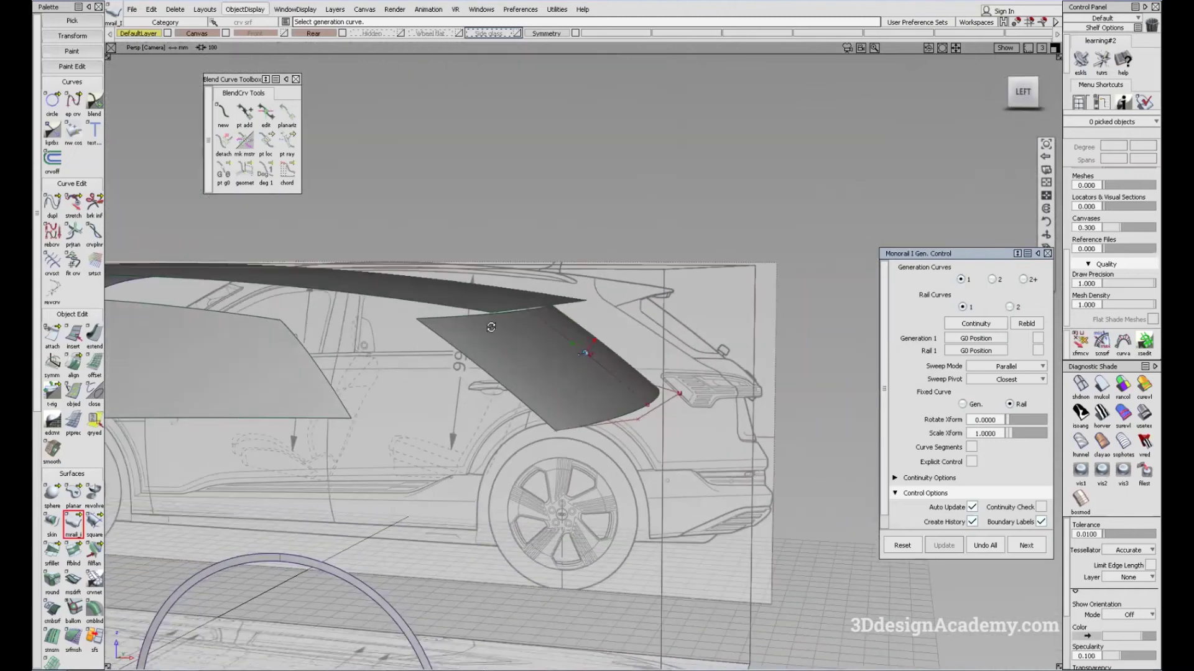
left_click_drag(455, 316, 535, 230, "alt+shift")
left_click(440, 398)
left_click_drag(421, 420, 551, 340, "alt+shift")
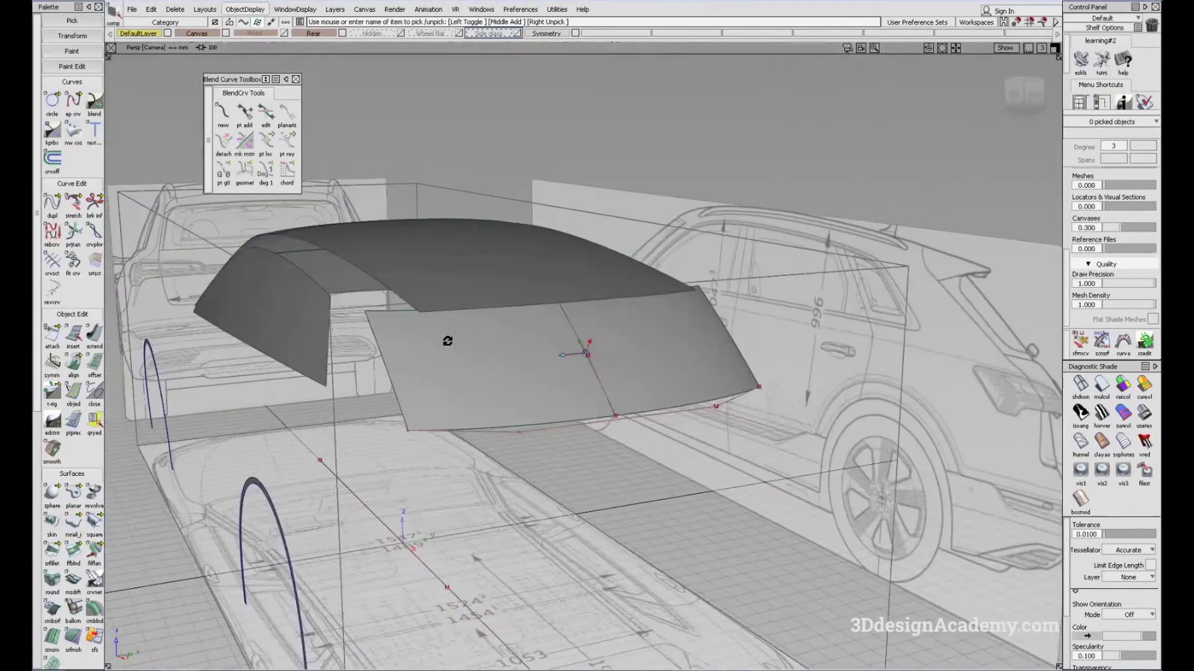
left_click_drag(443, 341, 588, 418, "alt+shift")
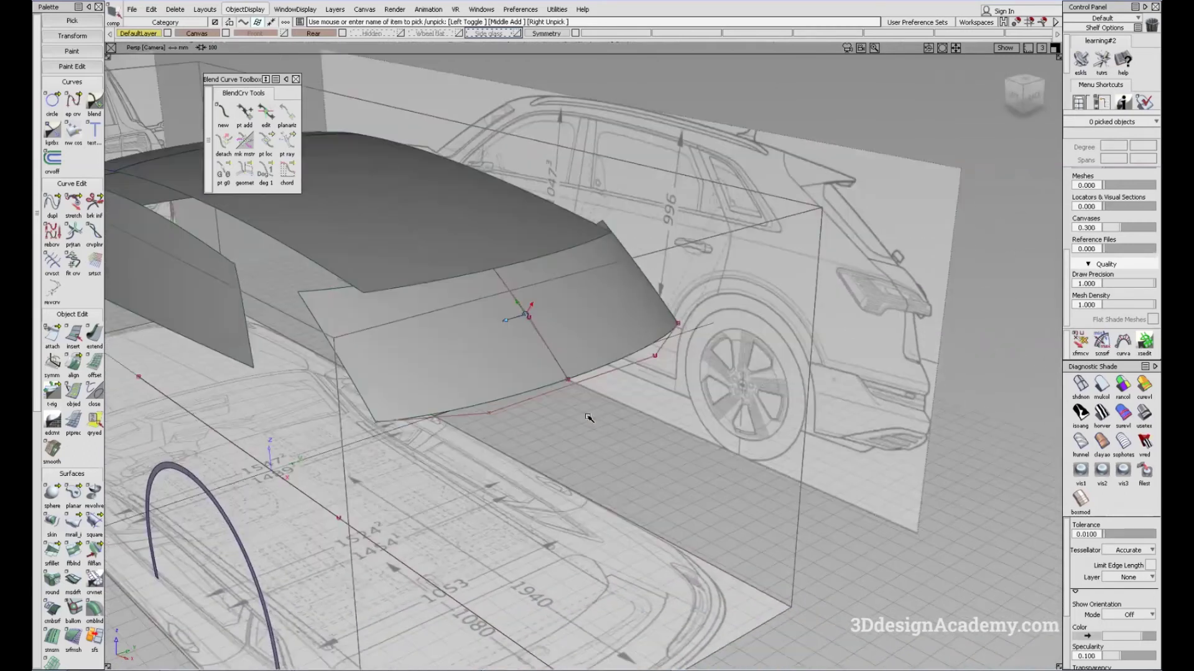
- Turn off the surface shading in the top view at the lower edge of the rear window
left_click_drag(516, 342, 727, 336, "alt+shift")
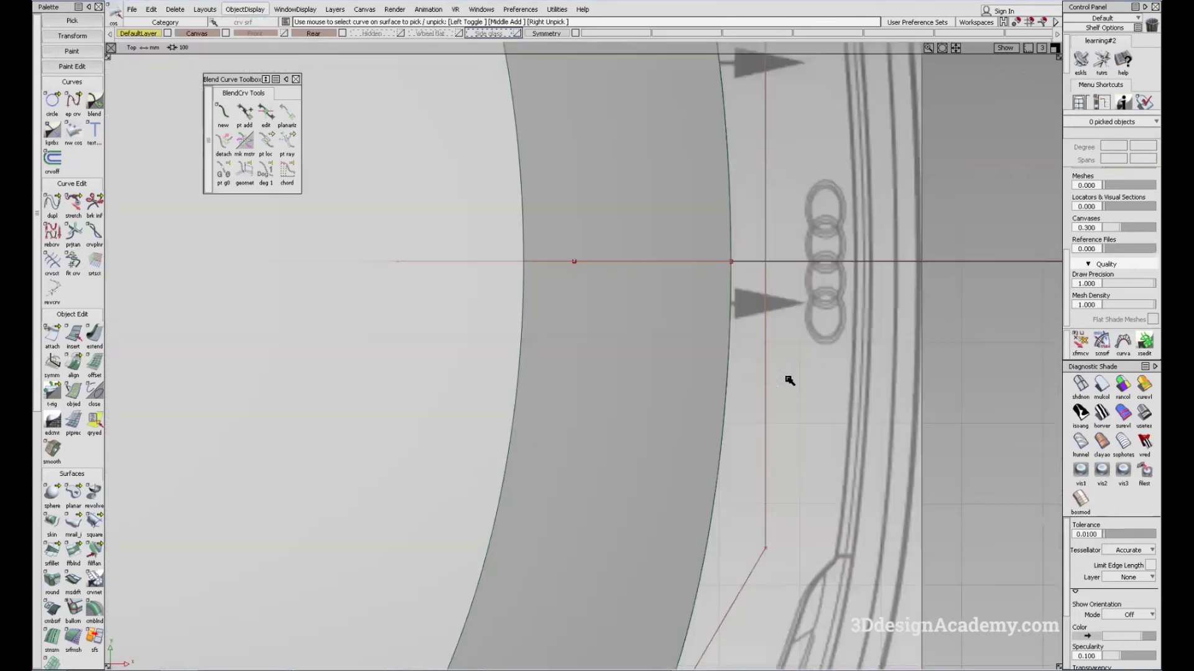
middle_click_drag(812, 351, 635, 441, "alt+shift")
left_click(1080, 384)
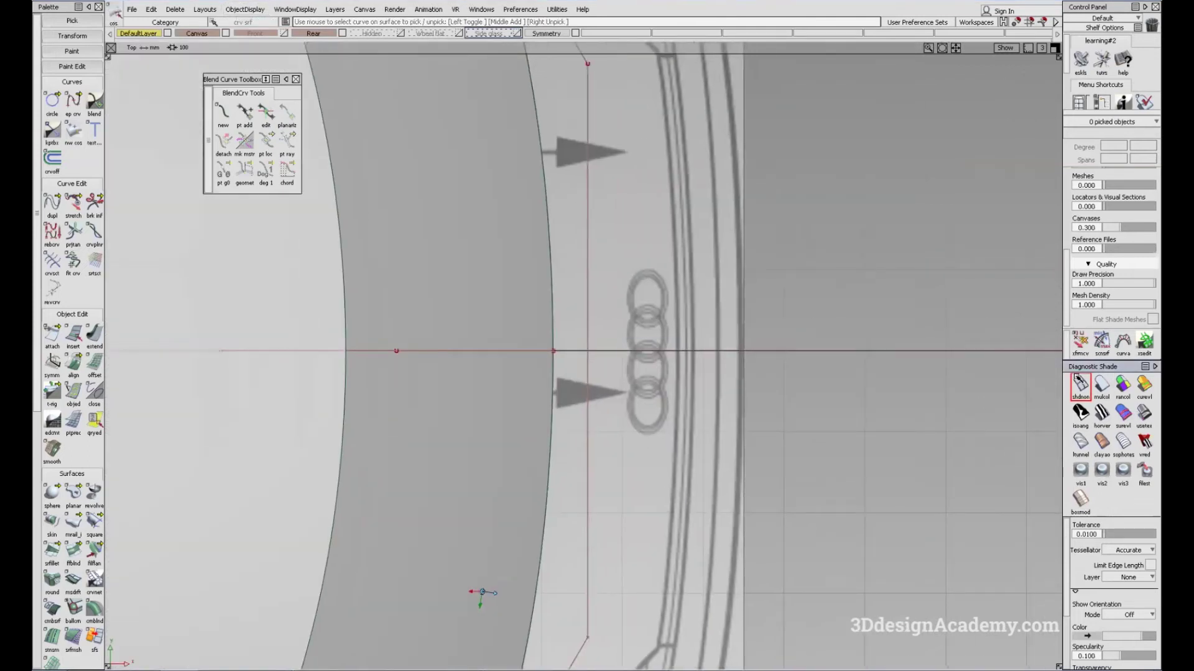
left_click(73, 100)
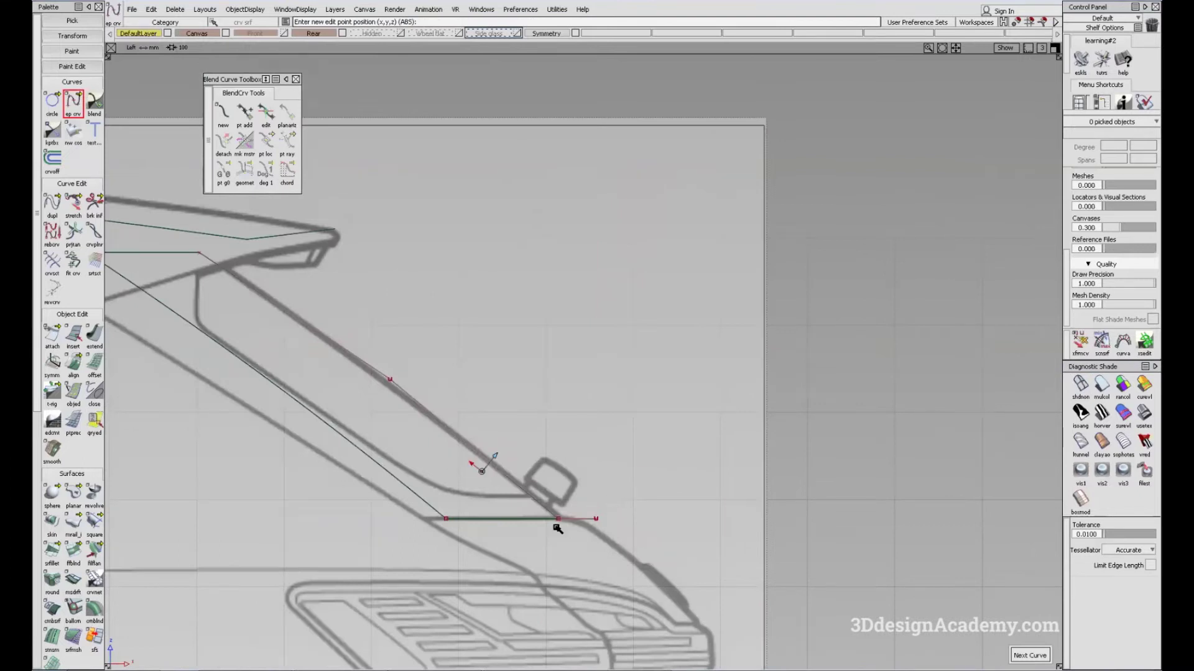
right_click_drag(554, 525, 684, 581, "alt+shift")
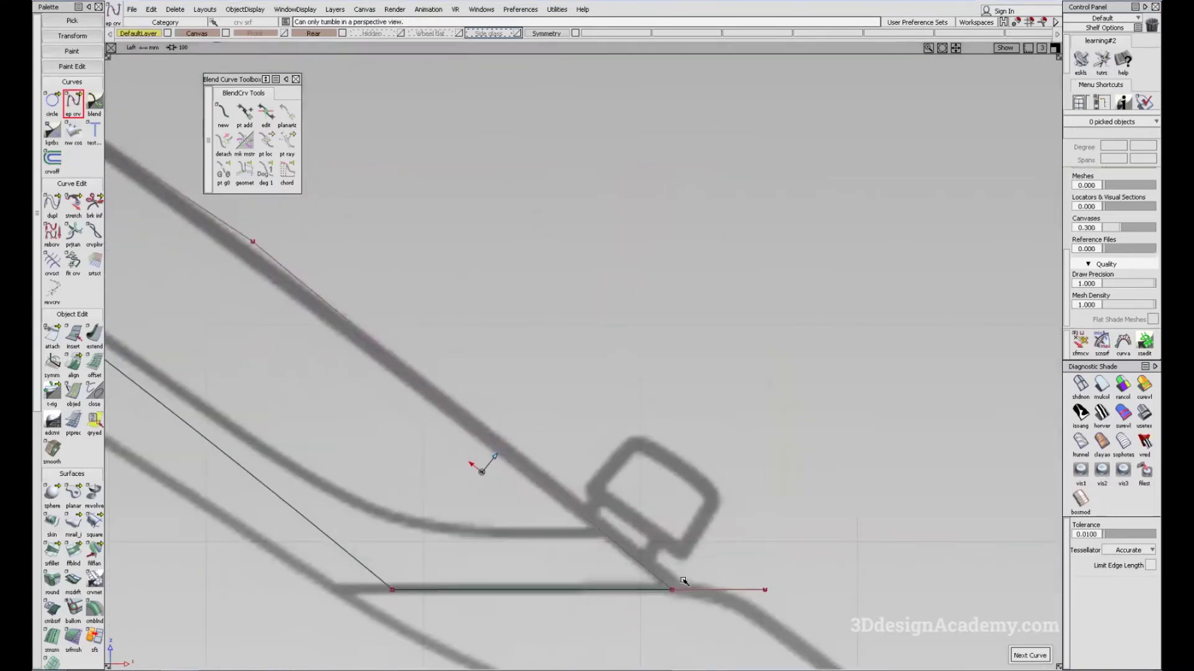
mouse_move(666, 585)
middle_mouse_down("alt+shift")
mouse_move(642, 435)
mouse_move(558, 458)
middle_mouse_up("alt+shift")
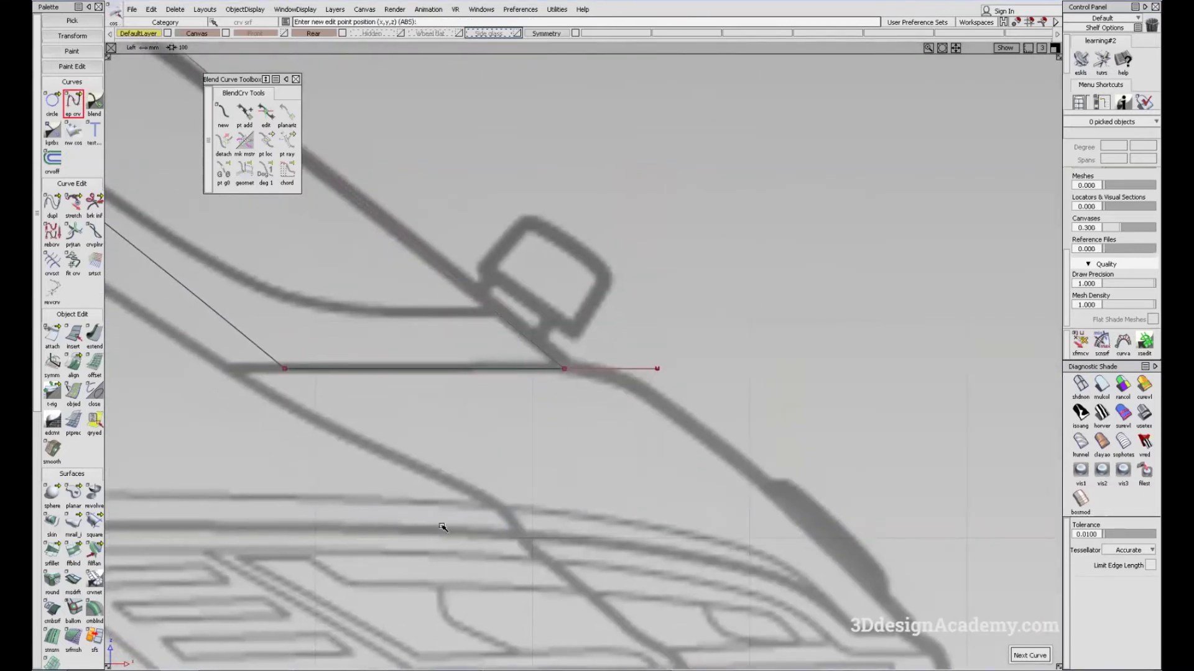
key("Escape")
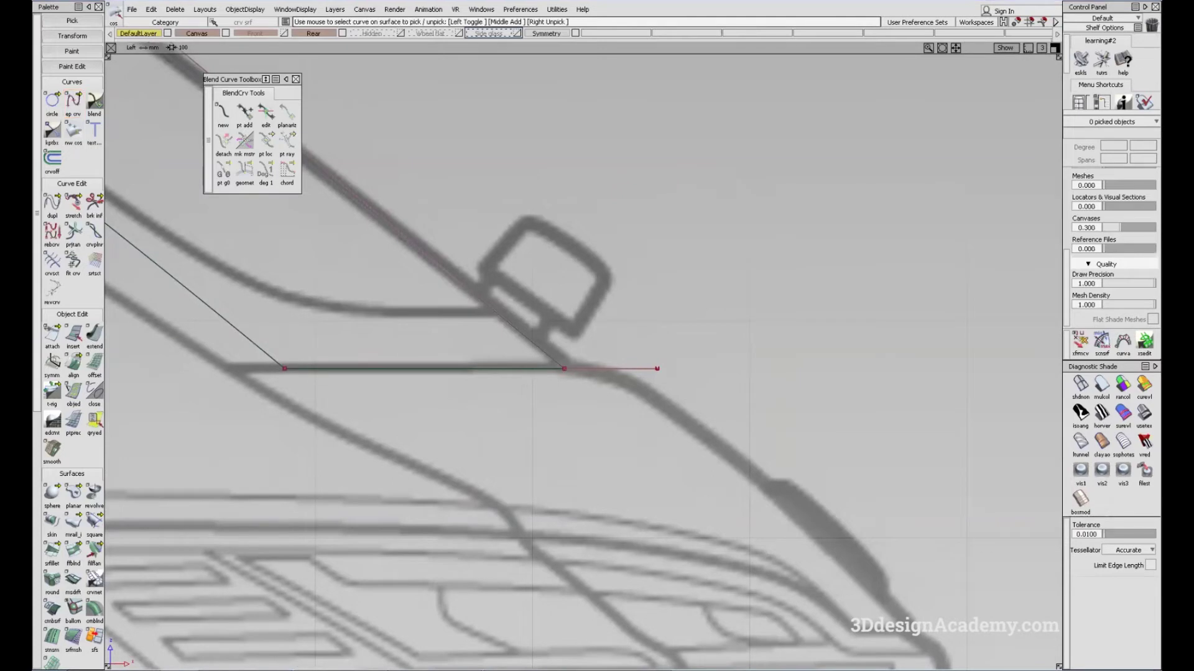
- Switch to the photo viewer and examine the area below the rear window on the reference car
key("alt+Tab")
key("alt+Tab")
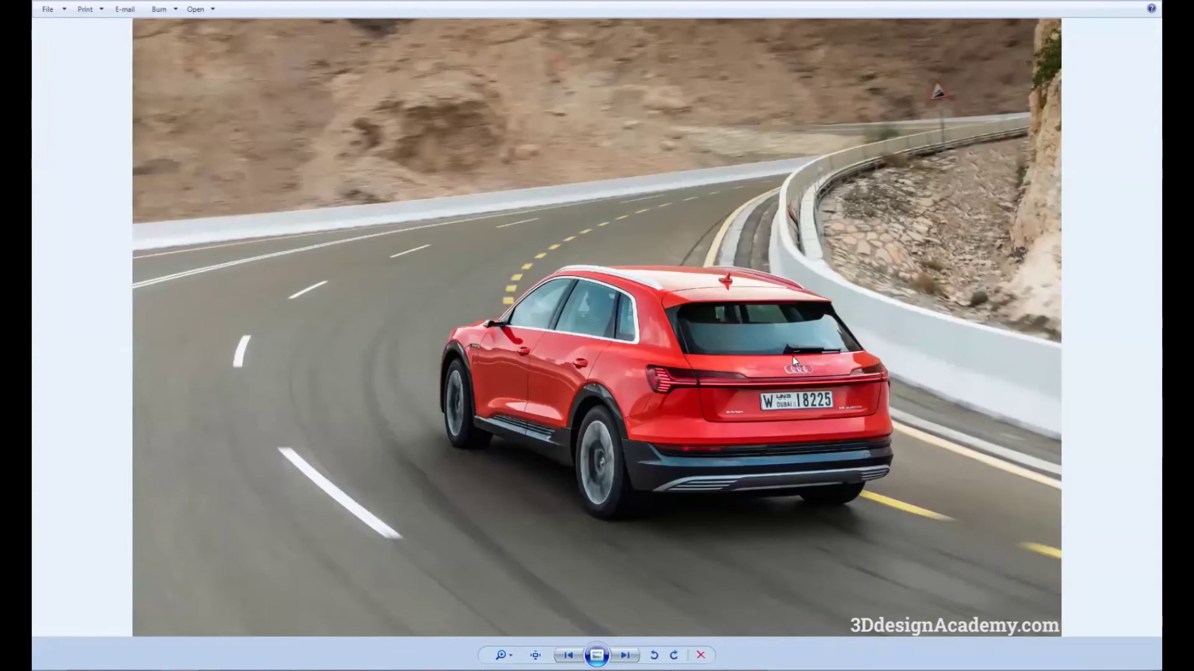
left_click_drag(719, 7, 750, 27)
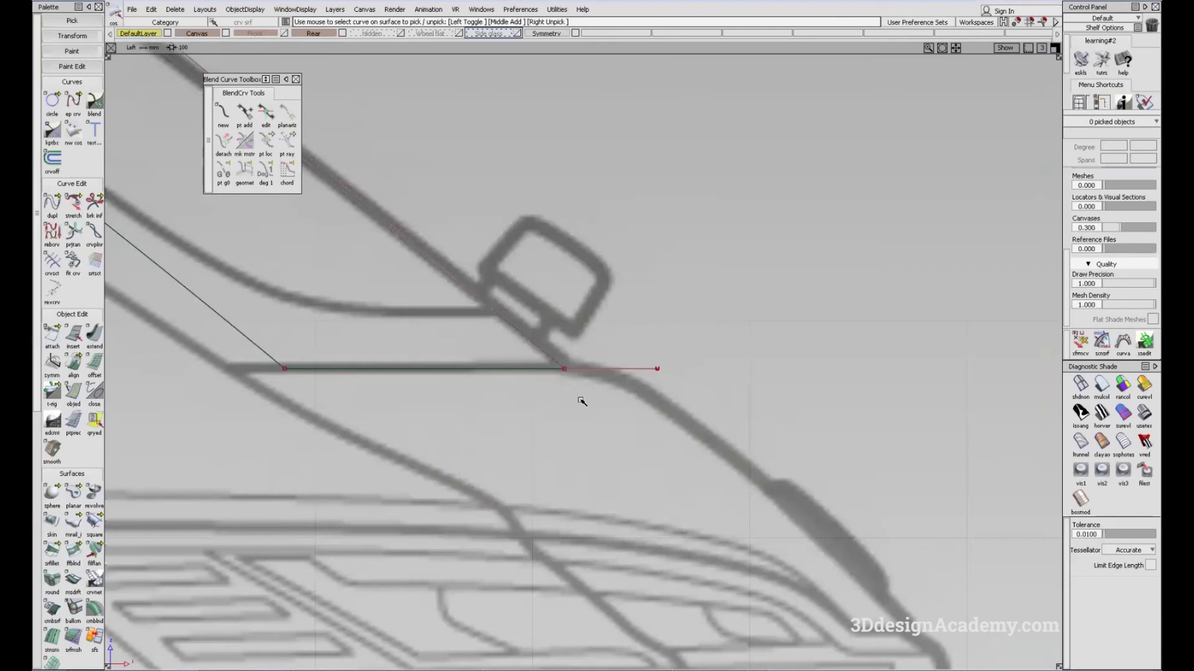
- In the side view, draw a short edit point curve from the lower end of the slope curve along the tailgate outline
key("F8")
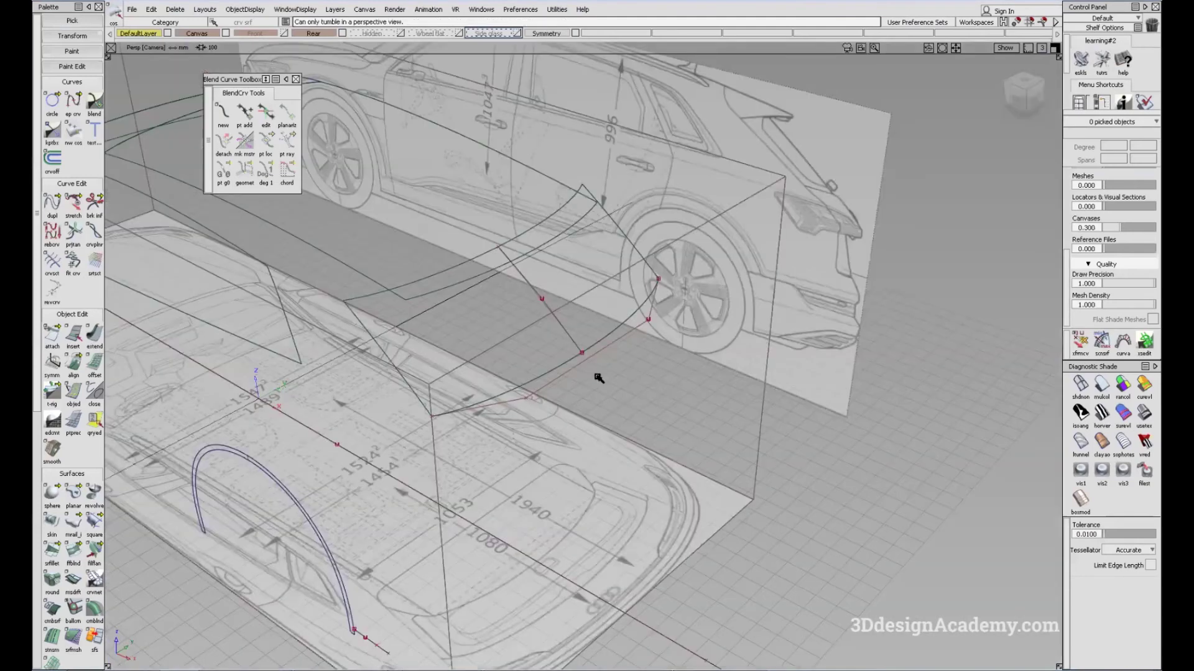
right_click_drag(599, 354, 581, 316, "alt+shift")
left_click_drag(581, 316, 613, 411, "alt+shift")
left_click_drag(614, 411, 533, 228, "ctrl+shift")
left_click(74, 101)
left_click(583, 357)
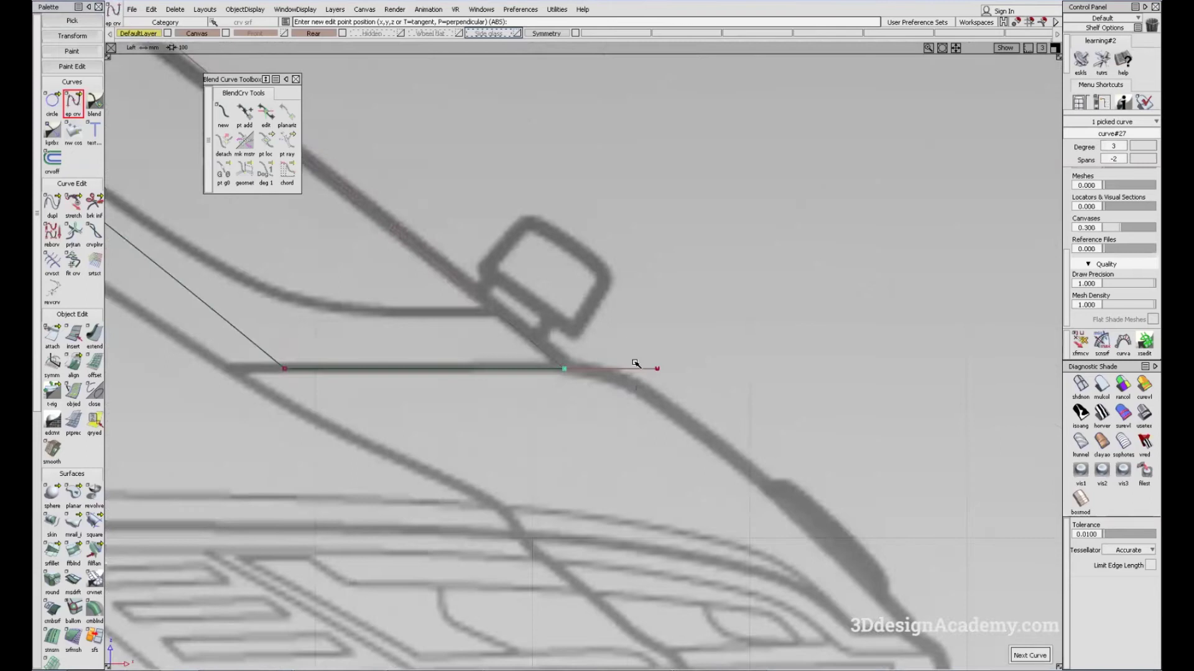
right_click_drag(608, 374, 666, 394, "alt+shift")
left_click_drag(663, 383, 718, 384)
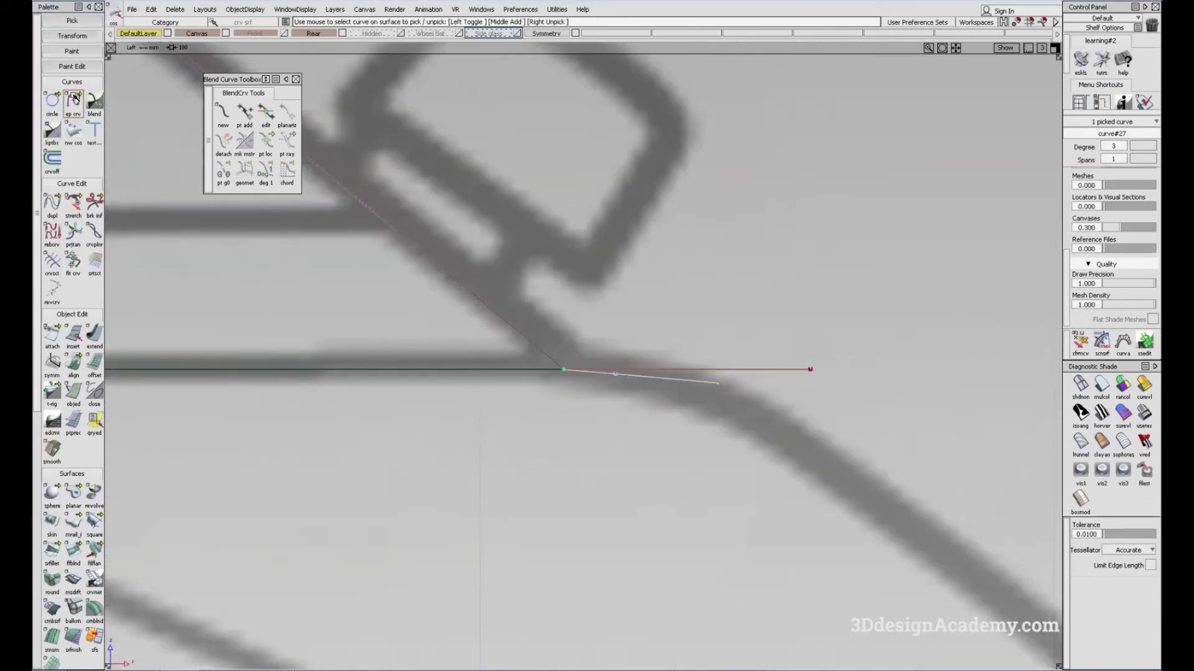
- Finish the short tailgate curve and set its degree to 2
double_click(73, 101)
left_click(661, 376)
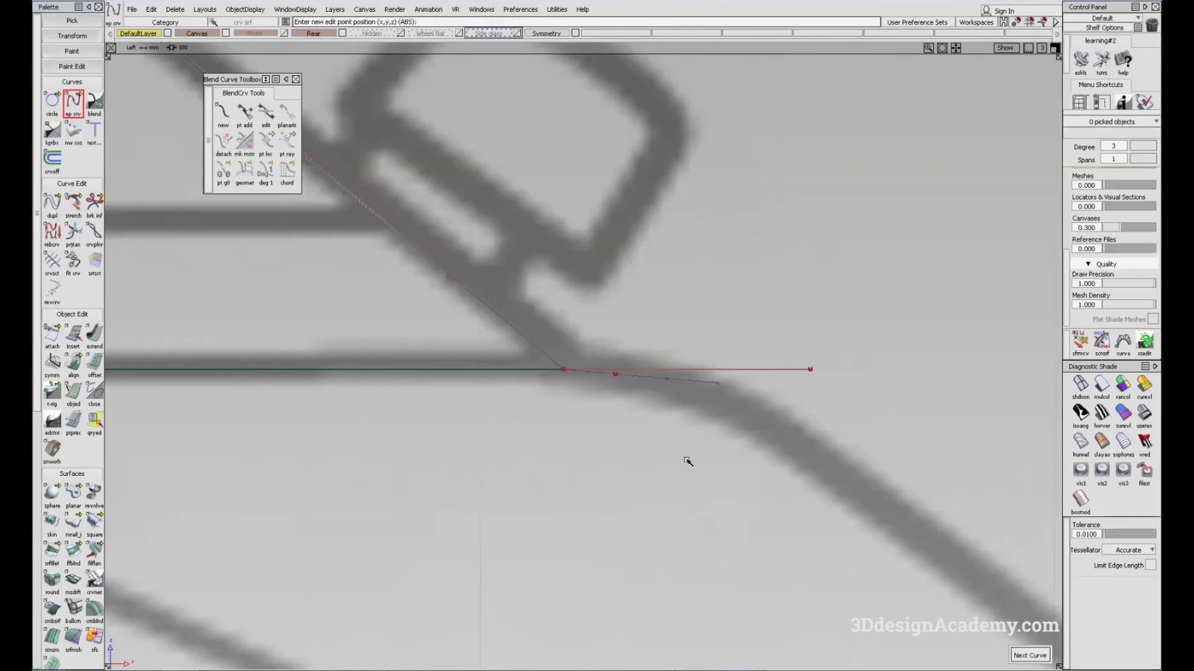
left_click(1123, 145)
left_click(1131, 197)
- Adjust the middle CV of the short curve so it follows the tailgate outline on the side blueprint
left_click_drag(655, 330, 628, 455, "ctrl+shift")
left_click_drag(620, 373, 662, 397)
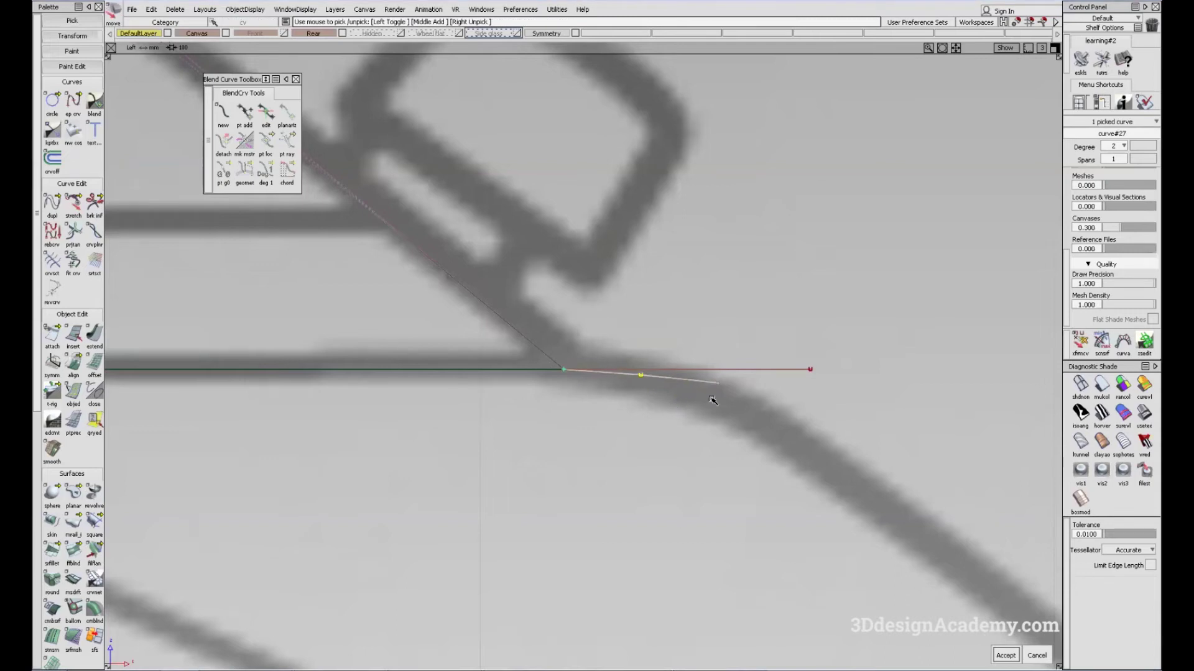
middle_click_drag(713, 400, 648, 396, "alt+shift")
middle_click_drag(476, 394, 530, 491, "ctrl+shift")
left_click_drag(655, 411, 651, 385, "ctrl+shift")
left_click(642, 378)
right_click_drag(618, 437, 621, 431)
left_click_drag(622, 432, 604, 429)
right_click_drag(687, 362, 664, 437, "alt+shift")
left_click_drag(796, 383, 795, 364, "ctrl+shift")
- Create a Parallel rail surface from the rear window's lower edge along the short tailgate curve
key("F8")
mouse_move(588, 359)
left_mouse_down("alt+shift")
mouse_move(569, 405)
mouse_move(576, 355)
left_mouse_up("alt+shift")
right_click_drag(566, 367, 588, 377, "alt+shift")
left_click_drag(523, 378, 522, 311, "ctrl+shift")
left_click(73, 523)
left_click_drag(563, 348, 585, 383, "alt+shift")
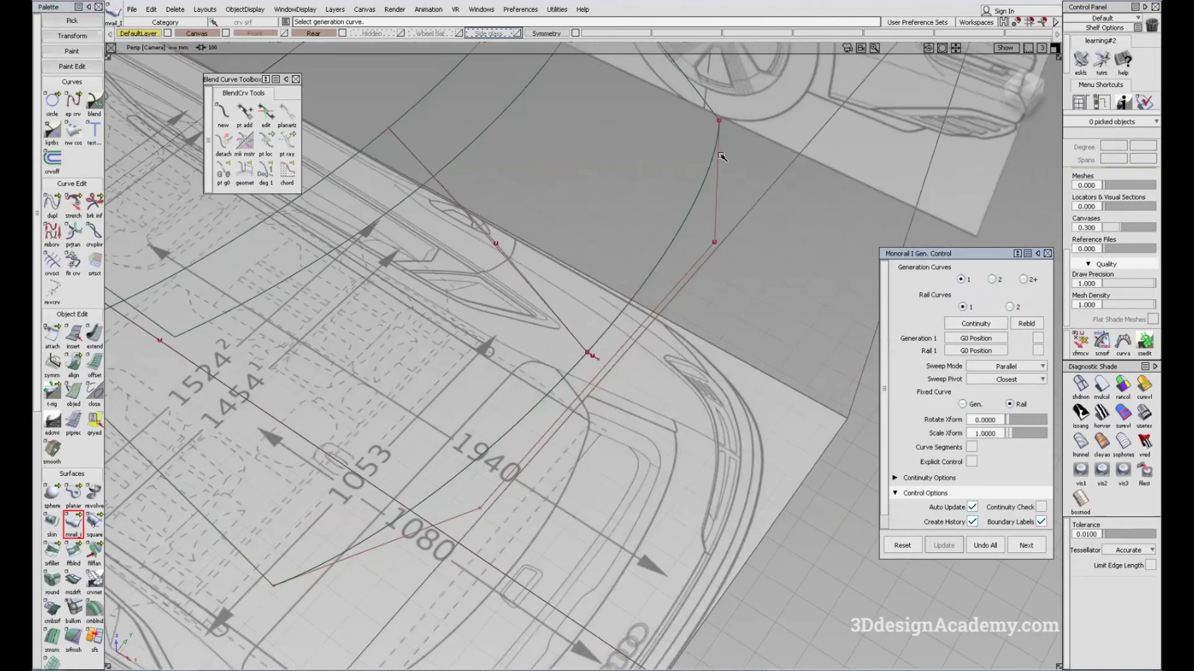
left_click_drag(721, 156, 724, 127, "alt+shift")
left_click(578, 376)
left_click(584, 394)
right_click_drag(597, 348, 608, 419, "alt+shift")
right_click_drag(601, 459, 575, 407, "alt+shift")
left_click(597, 405)
mouse_move(597, 405)
left_mouse_down("alt+shift")
mouse_move(615, 416)
mouse_move(635, 392)
mouse_move(631, 403)
left_mouse_up("alt+shift")
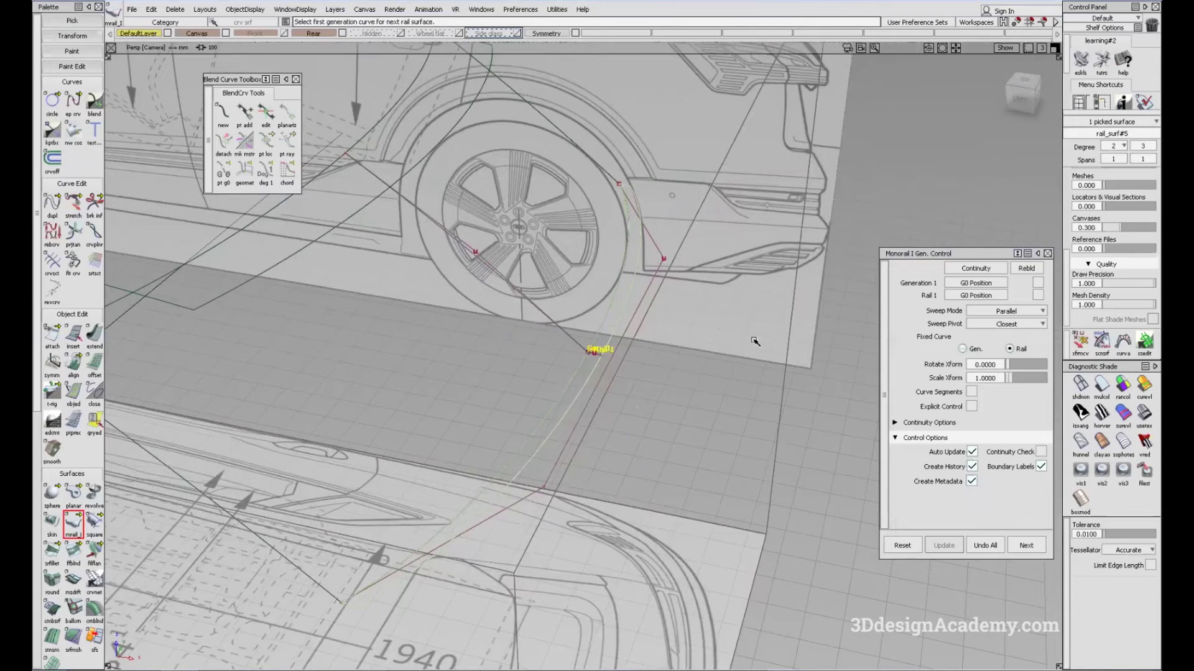
- Shade the model and inspect the narrow strip surface below the rear window from several angles
left_click_drag(756, 342, 757, 385, "ctrl+shift")
left_click(1101, 387)
left_click_drag(606, 367, 593, 373, "alt+shift")
left_click_drag(594, 374, 587, 386, "ctrl+shift")
left_click(582, 383)
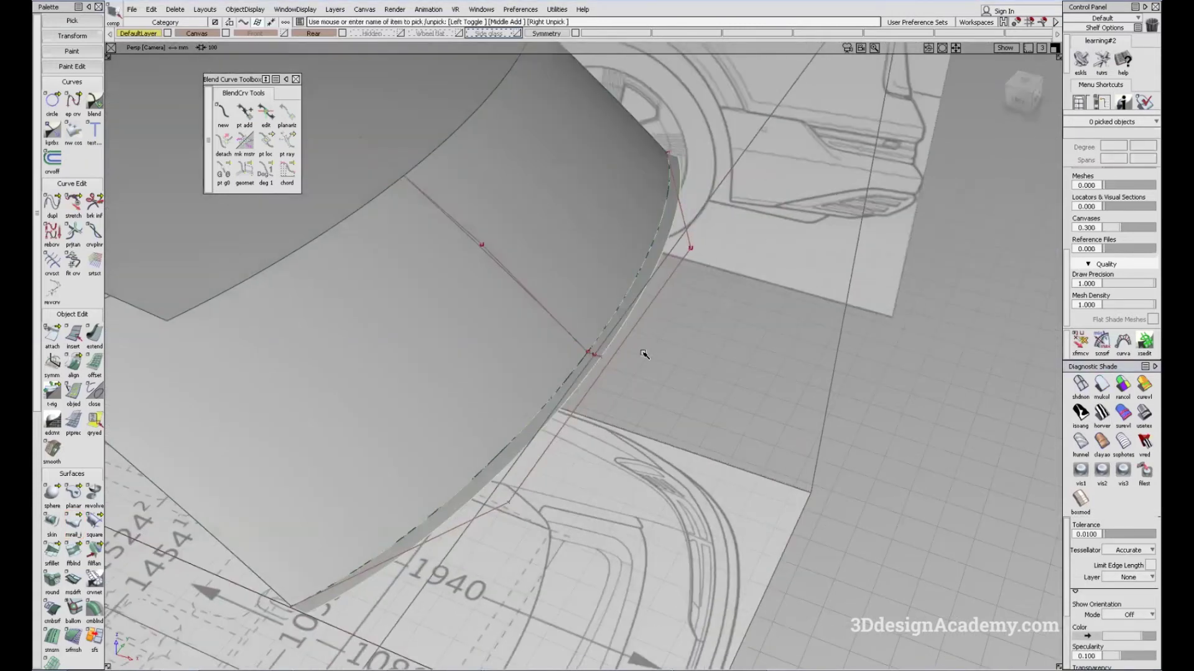
left_click_drag(746, 335, 585, 357, "alt+shift")
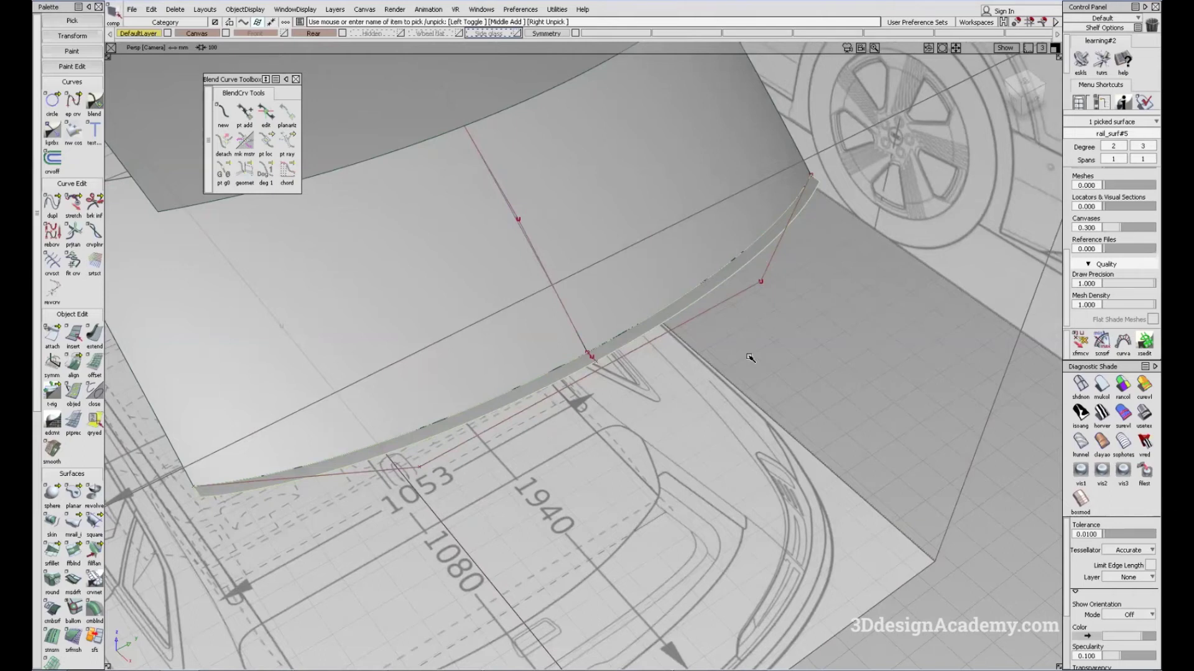
left_click_drag(750, 358, 687, 469, "alt+shift")
left_click(643, 504)
left_click_drag(634, 517, 529, 515, "alt+shift")
- Turn off the shading and compare the strip surface's edges with the blueprint in the top view
key("F5")
left_click(1077, 384)
right_click_drag(684, 435, 510, 452, "alt+shift")
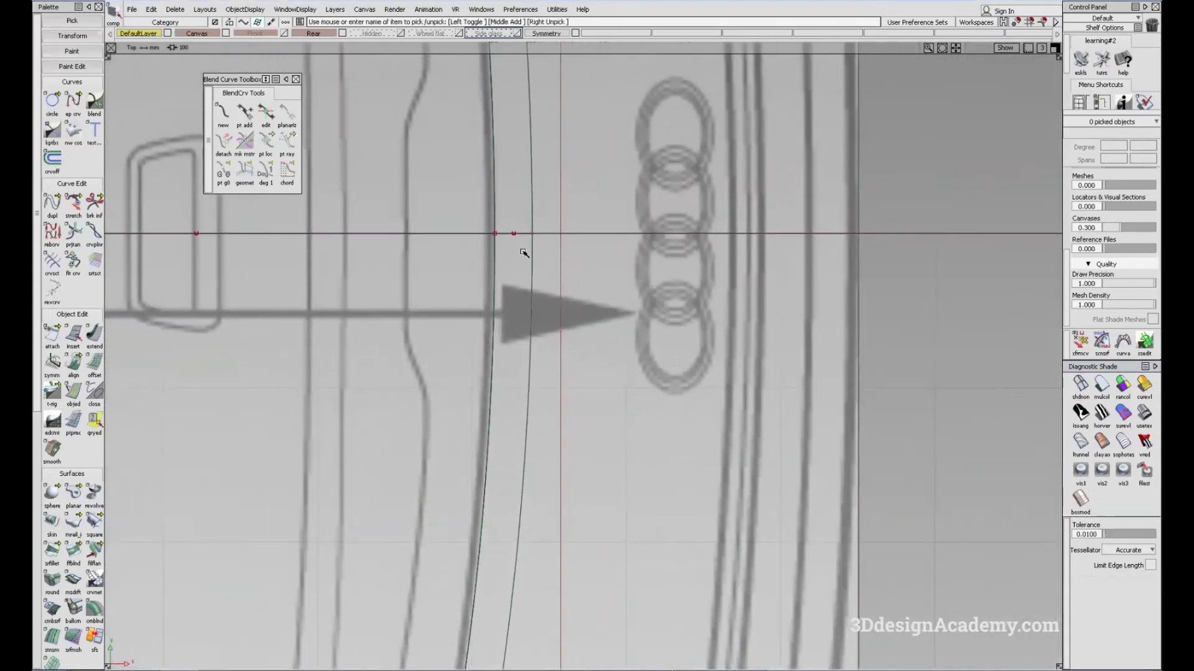
right_click_drag(524, 253, 514, 280, "alt+shift")
middle_click_drag(528, 290, 572, 441, "alt+shift")
left_click_drag(573, 440, 615, 538, "ctrl+shift")
key("F8")
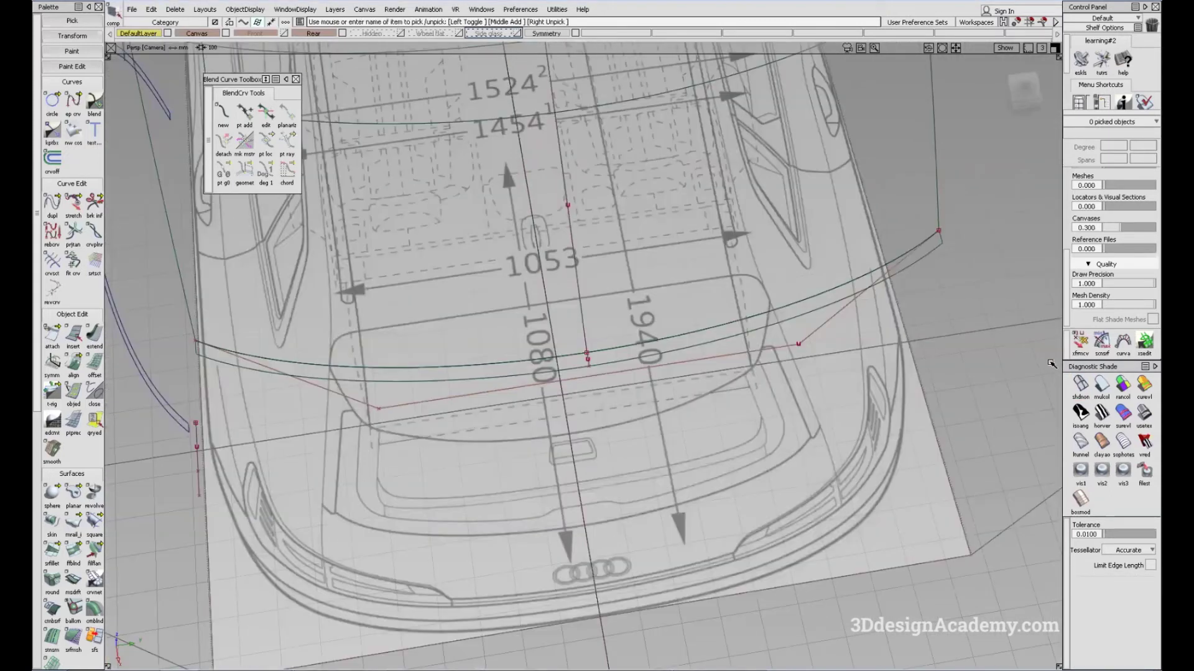
- Shade the model and draw a degree 2 edit-point curve from the strip's lower edge down the tailgate outline on the side blueprint
left_click(1106, 384)
mouse_move(578, 385)
left_mouse_down("alt+shift")
mouse_move(744, 271)
mouse_move(764, 239)
mouse_move(785, 255)
left_mouse_up("alt+shift")
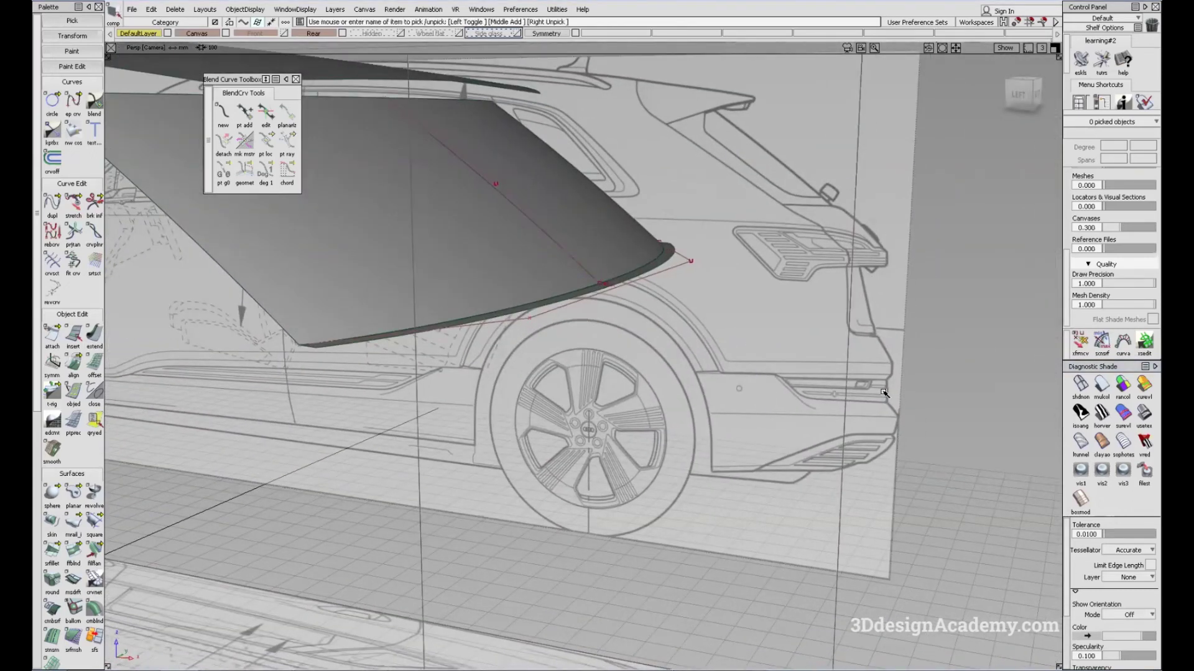
key("F10")
right_click_drag(585, 379, 711, 379, "alt+shift")
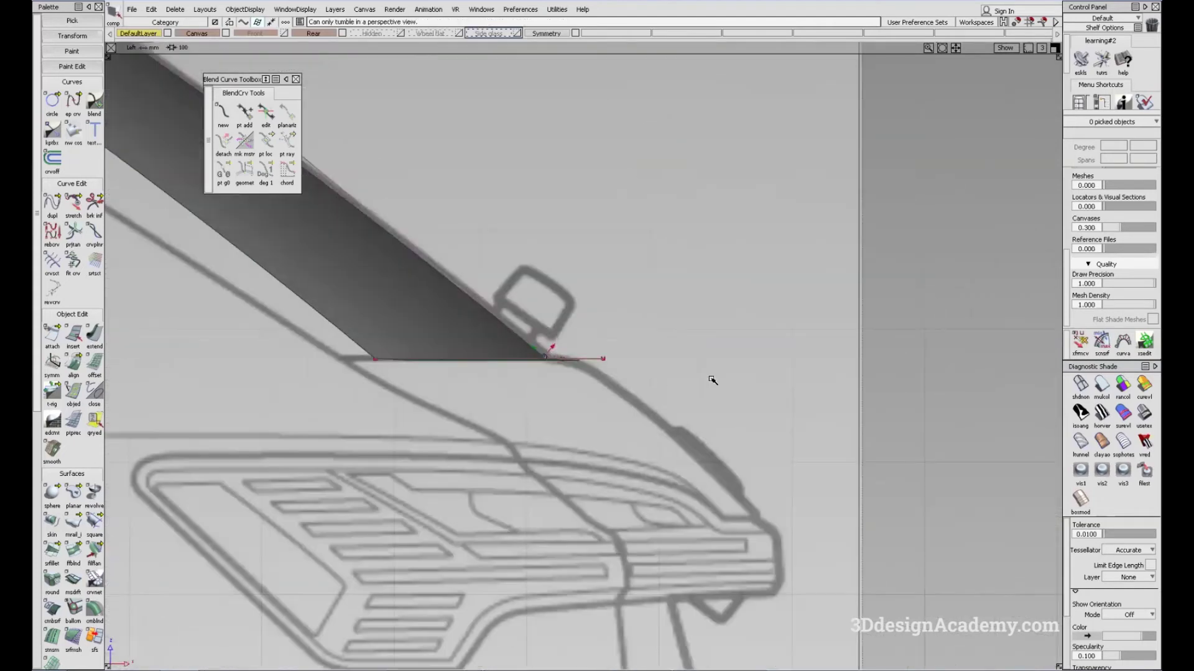
middle_click_drag(546, 348, 483, 322, "alt+shift")
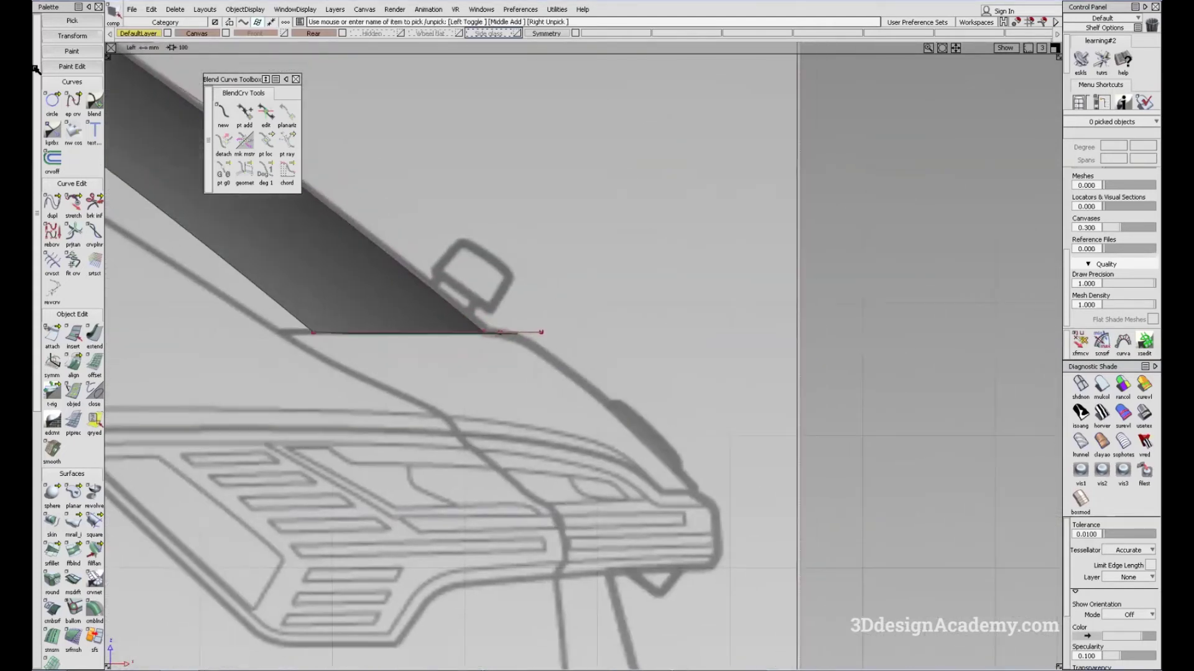
key("F8")
left_click(73, 104)
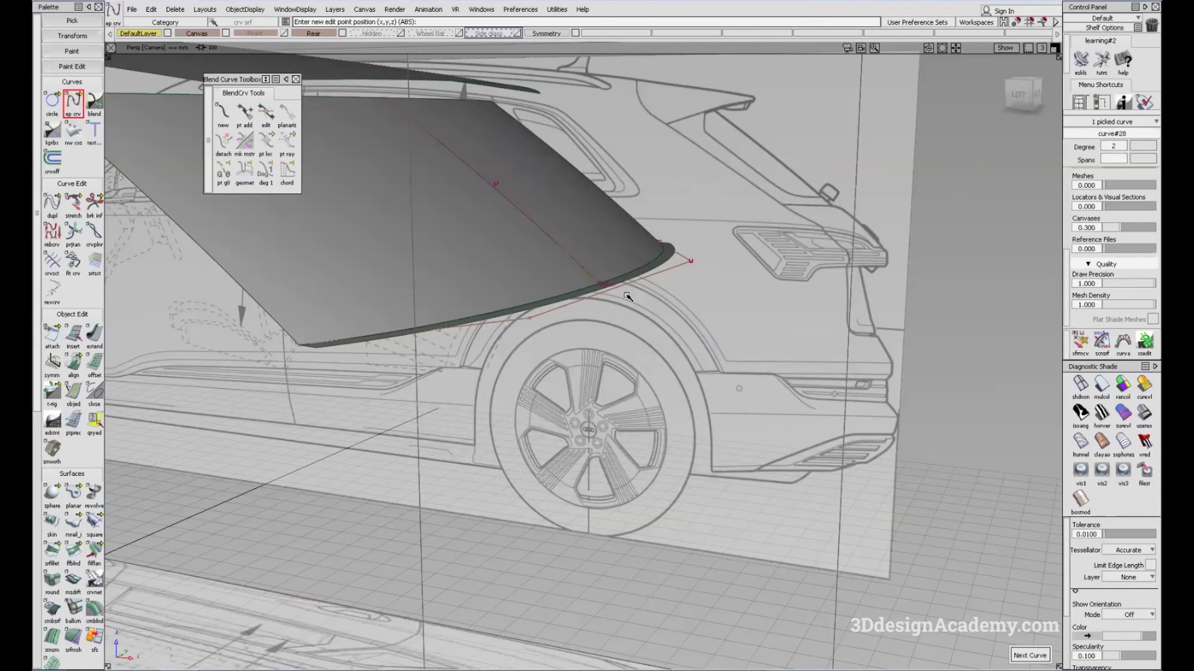
key("F10")
left_click(694, 488)
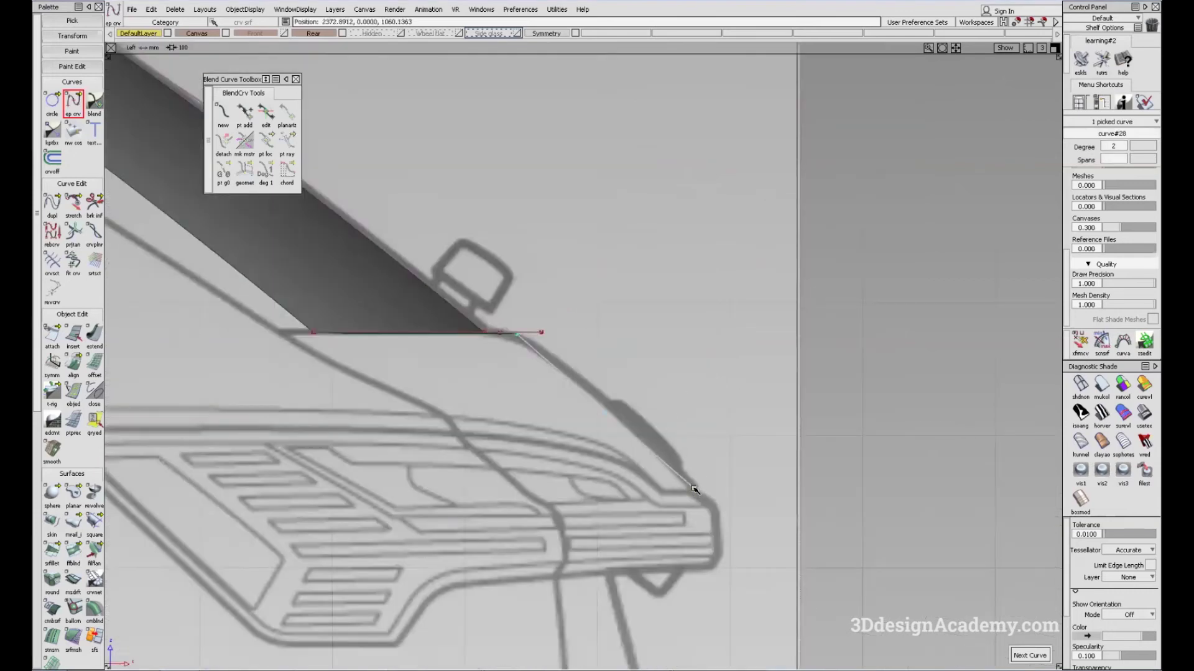
- Move the new curve's middle CV onto the tailgate outline and extend the curve's lower end on the side blueprint
left_click_drag(603, 497, 602, 399, "ctrl+shift")
left_click_drag(547, 358, 659, 390, "ctrl+shift")
key("m")
middle_click_drag(703, 443, 677, 386, "alt+shift")
left_click_drag(677, 386, 666, 398, "ctrl+shift")
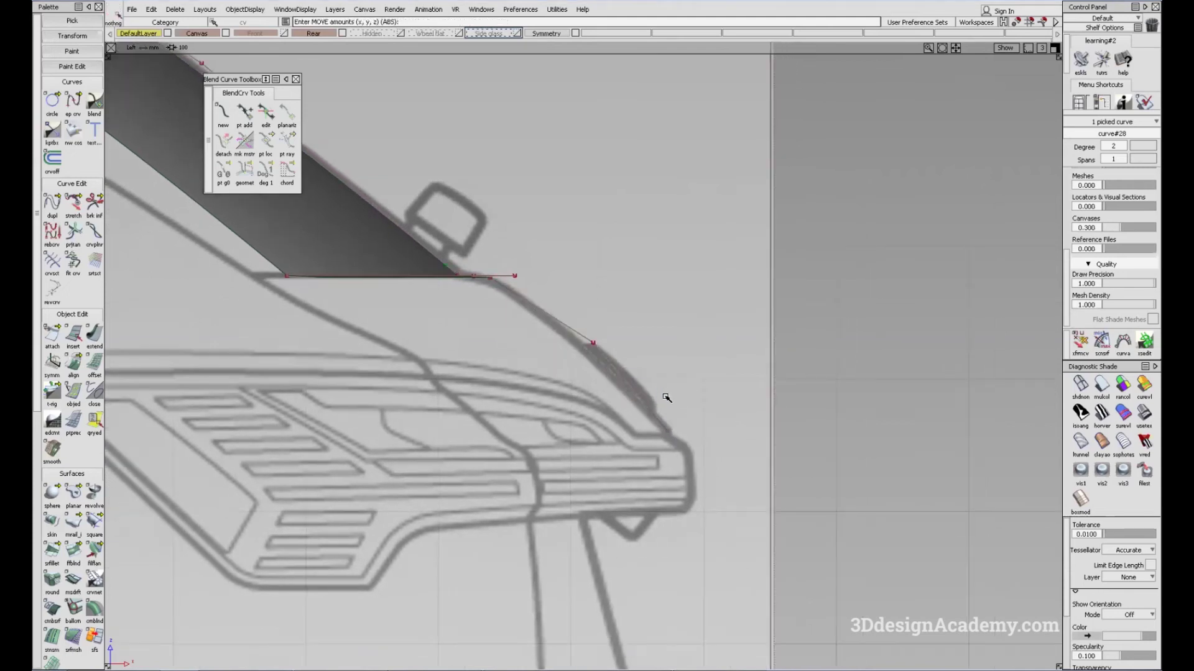
left_click(94, 336)
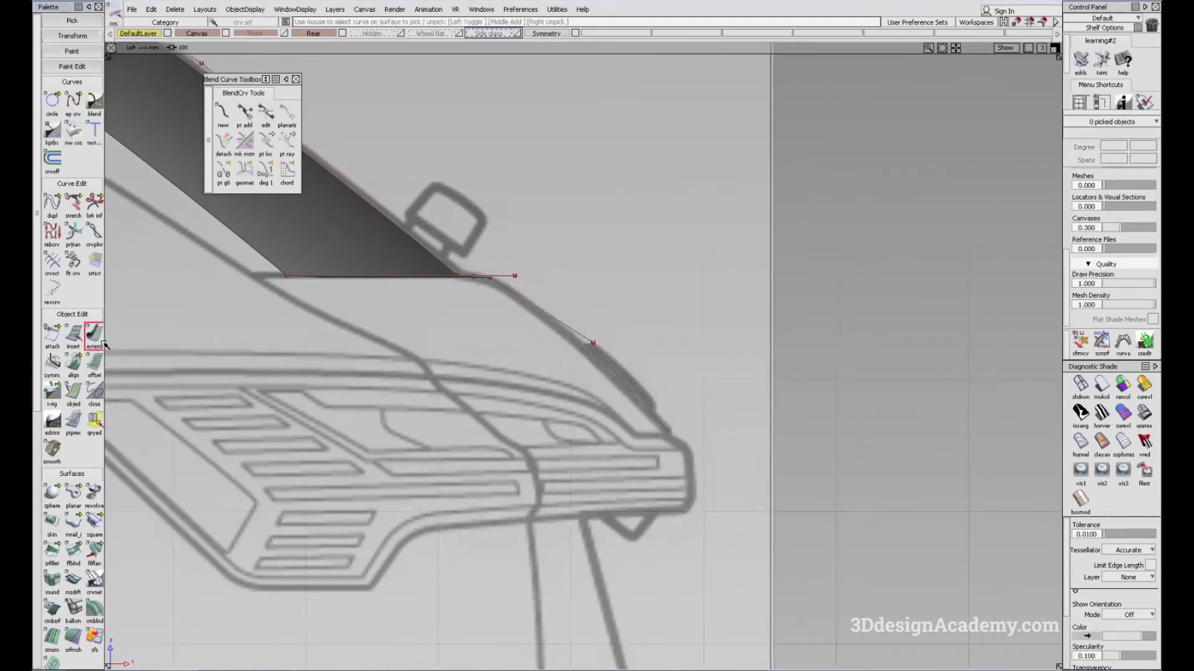
left_click(661, 423)
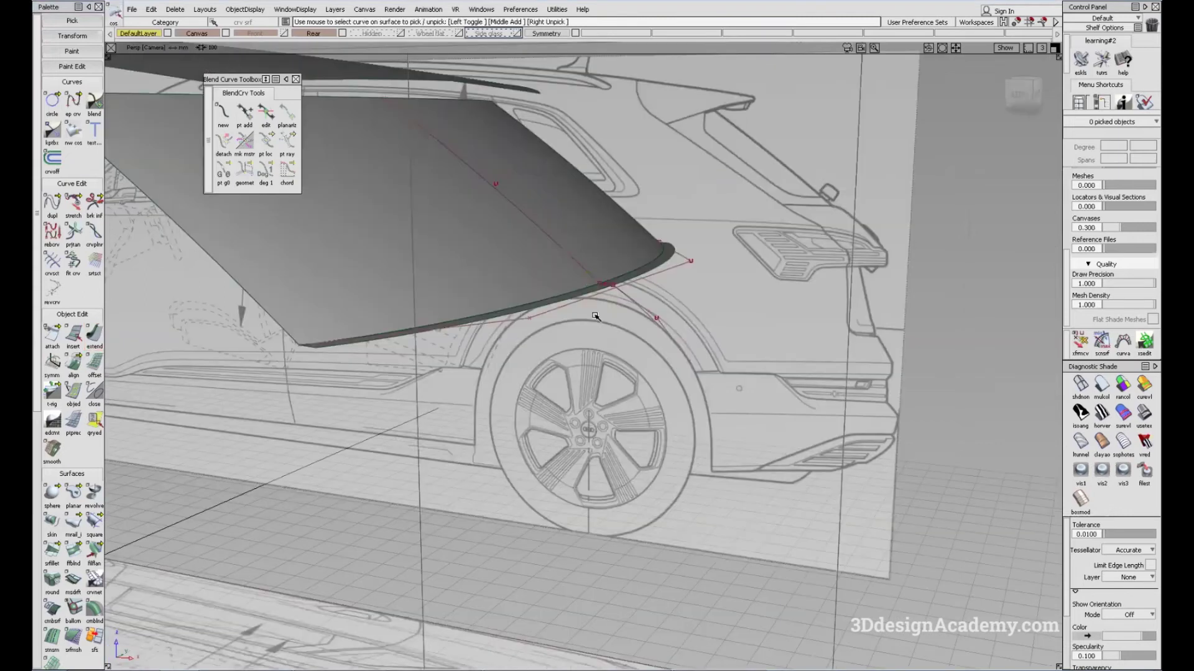
- Examine how the new tailgate curve continues from the rear window and strip surfaces from several angles
left_click_drag(595, 316, 404, 526, "alt+shift")
mouse_move(401, 522)
left_mouse_down("ctrl+shift")
mouse_move(386, 459)
mouse_move(373, 472)
left_mouse_up("ctrl+shift")
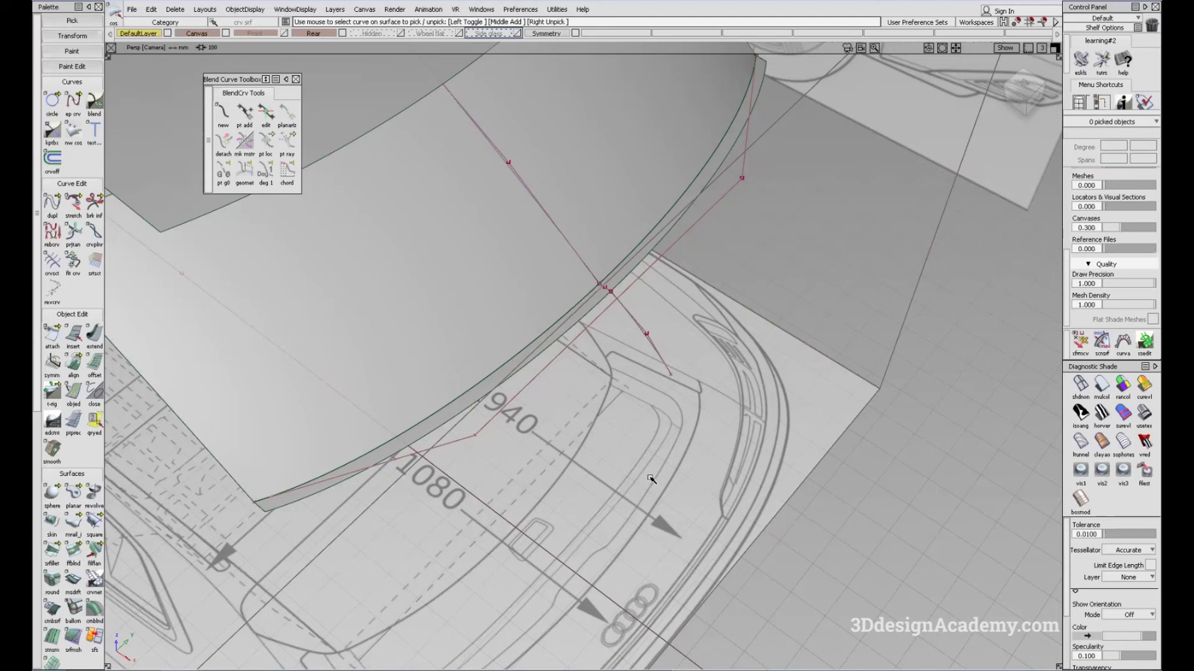
mouse_move(581, 391)
left_mouse_down("alt+shift")
mouse_move(592, 311)
mouse_move(615, 339)
left_mouse_up("alt+shift")
left_click_drag(715, 449, 660, 426, "alt+shift")
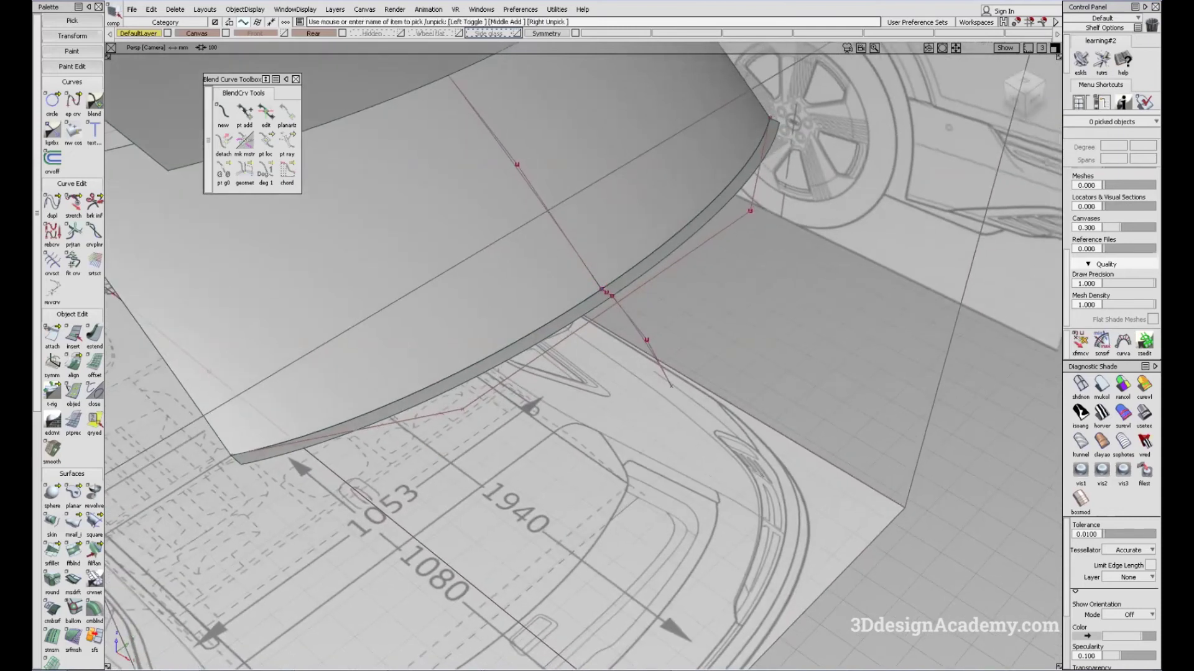
left_click_drag(647, 345, 591, 356, "alt+shift")
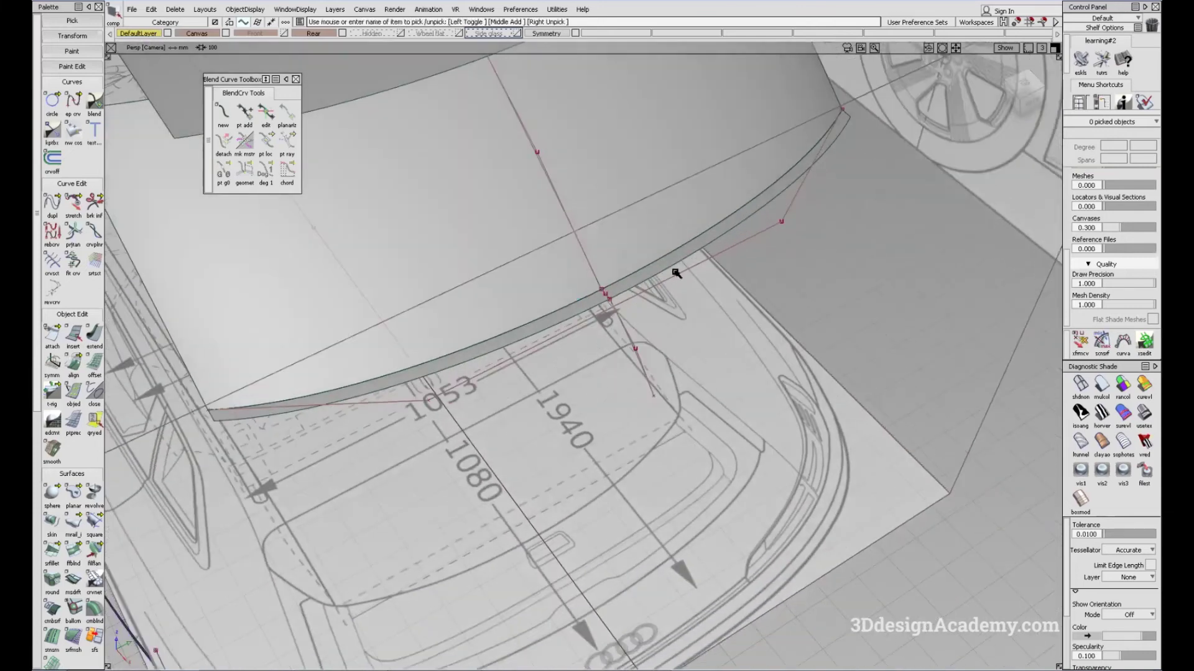
middle_click_drag(244, 366, 283, 375, "alt+shift")
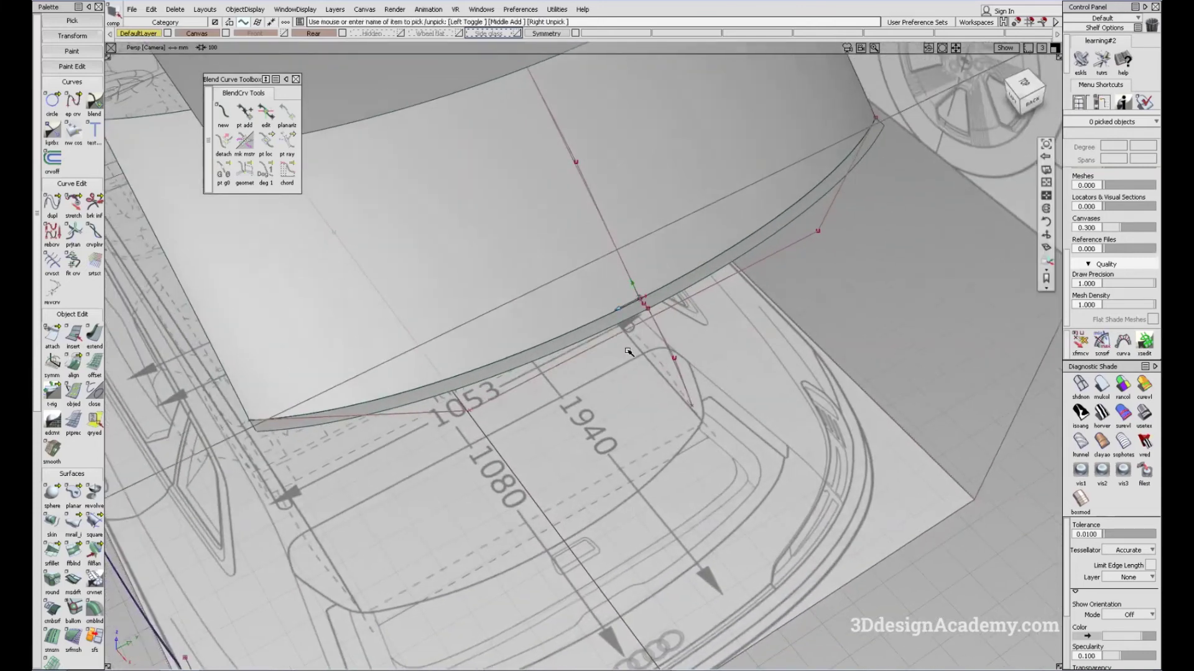
middle_click_drag(628, 352, 630, 374, "alt+shift")
left_click_drag(494, 414, 535, 398, "alt+shift")
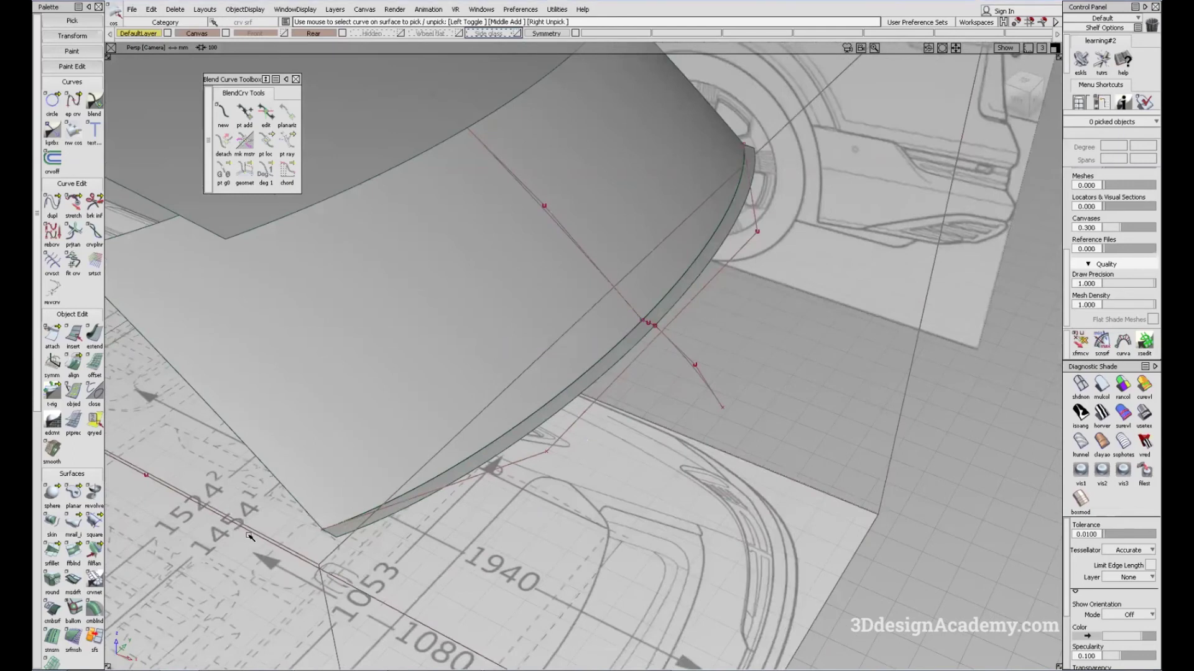
- Duplicate the strip surface's lower edge as a separate curve without rebuilding it
left_click(72, 525)
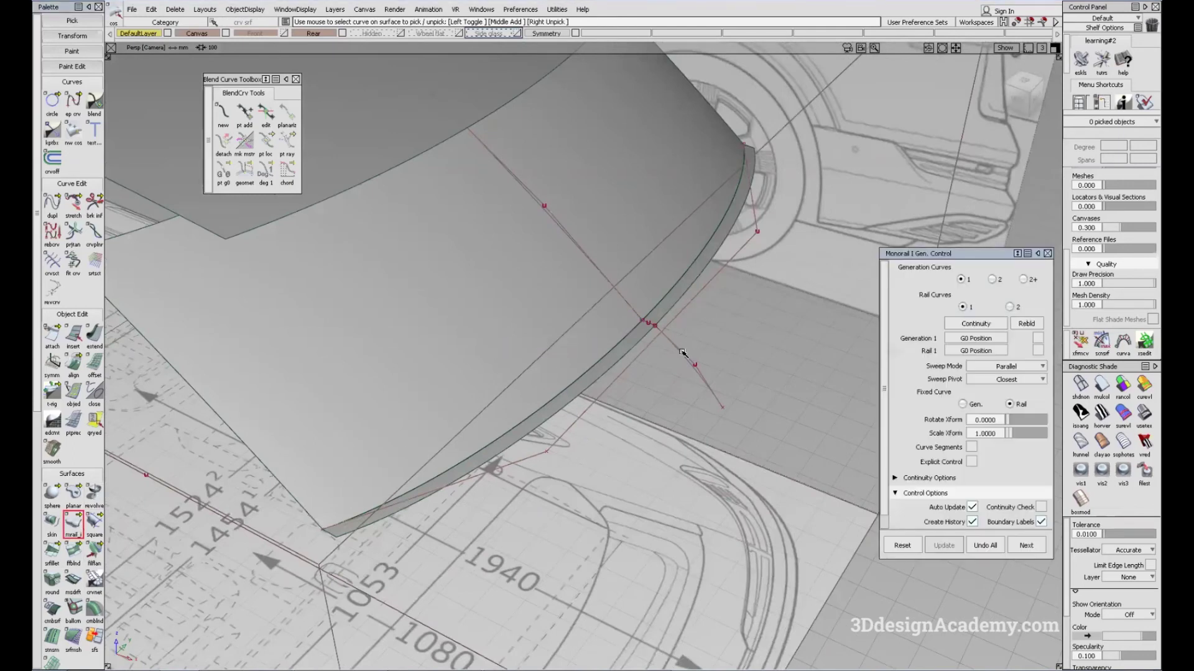
left_click_drag(546, 323, 600, 364, "ctrl+shift")
left_click(600, 362)
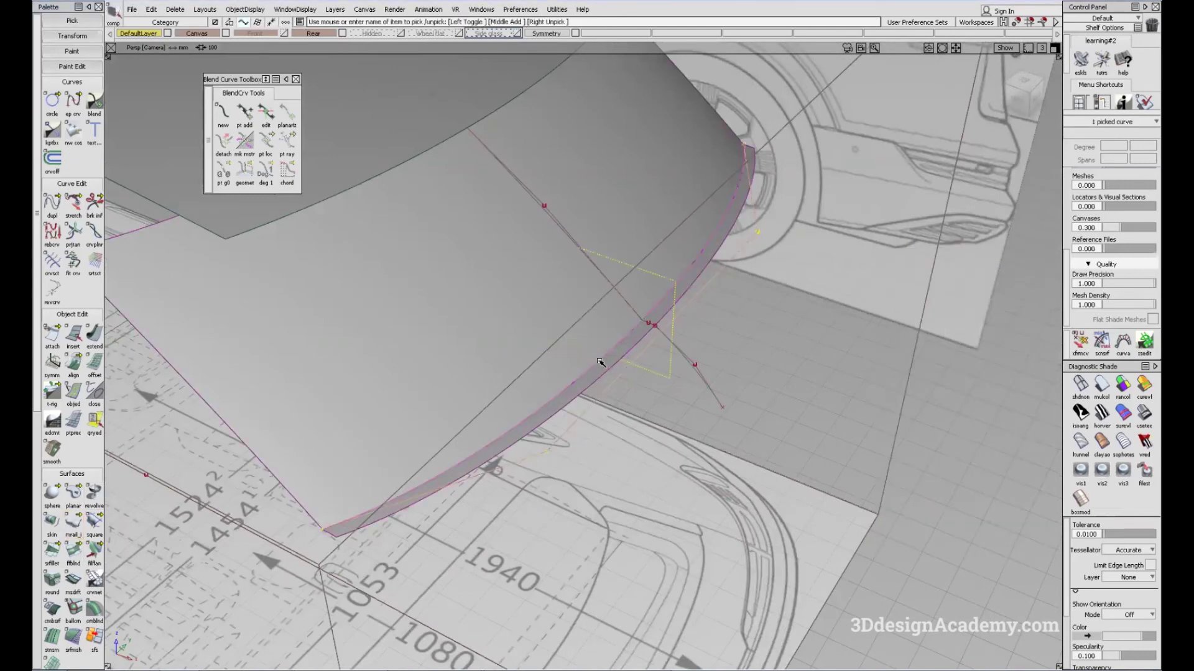
left_click_drag(301, 320, 128, 170, "ctrl+shift")
left_click(52, 203)
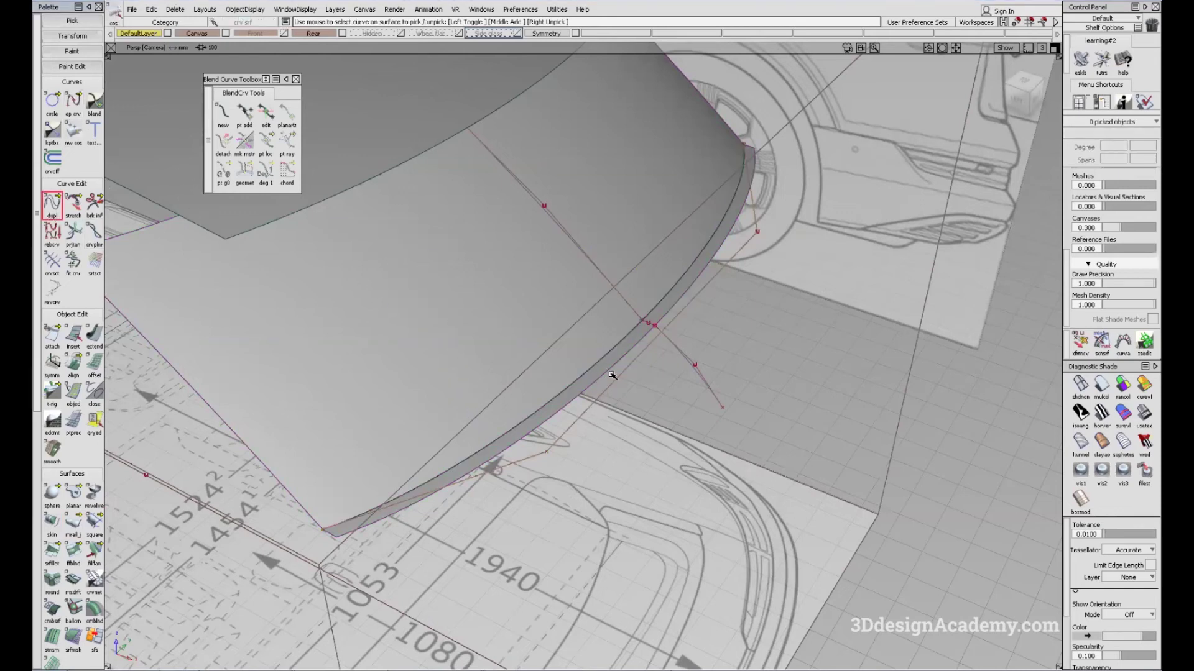
left_click(666, 342)
right_click_drag(640, 320, 749, 293, "alt+shift")
right_click_drag(663, 375, 585, 386, "alt+shift")
left_click_drag(596, 386, 491, 504, "alt+shift")
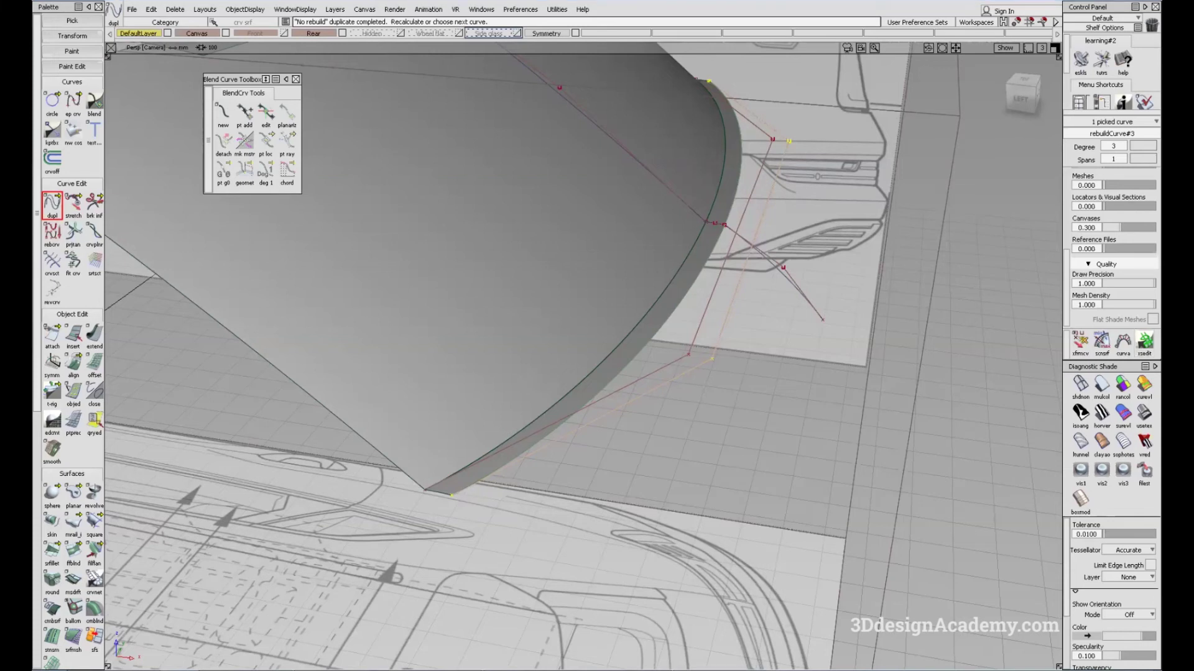
- Examine the curvature of the rear window and tailgate in the A1814799_large reference photo, closing it at the end
key("alt+Tab")
left_click(384, 630)
left_click_drag(661, 443, 385, 436)
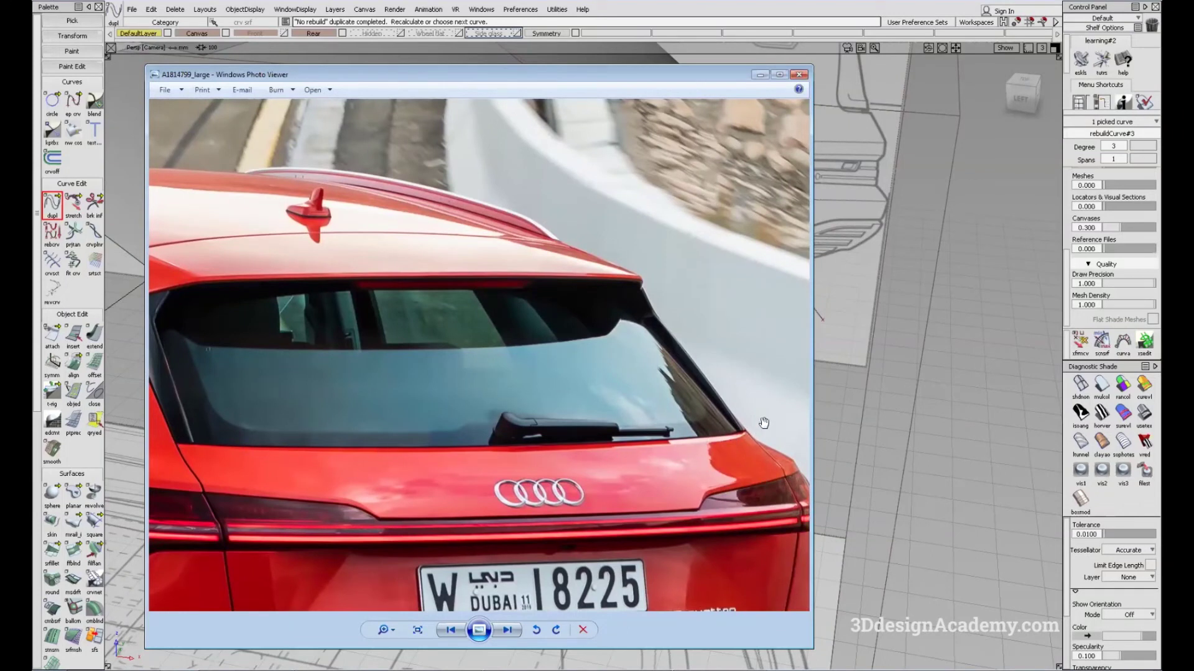
left_click_drag(409, 402, 460, 432)
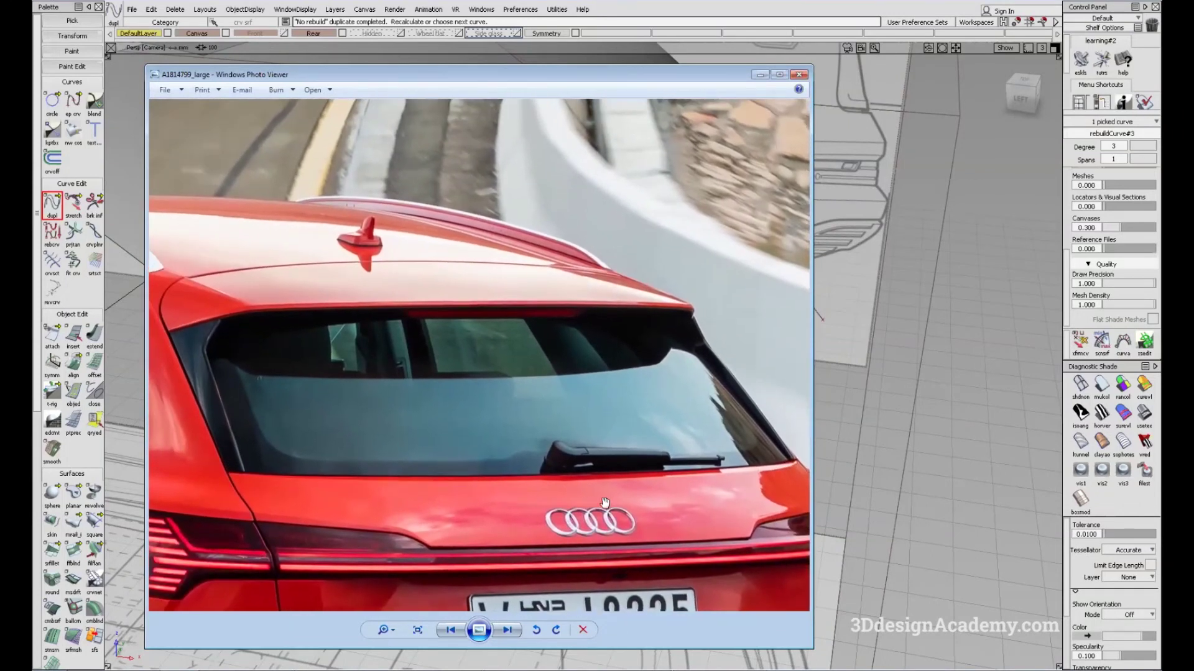
left_click(800, 75)
- Move the duplicated edge curve's pivot to the point where the tailgate centre curve starts
right_click_drag(710, 236, 827, 185, "alt+shift")
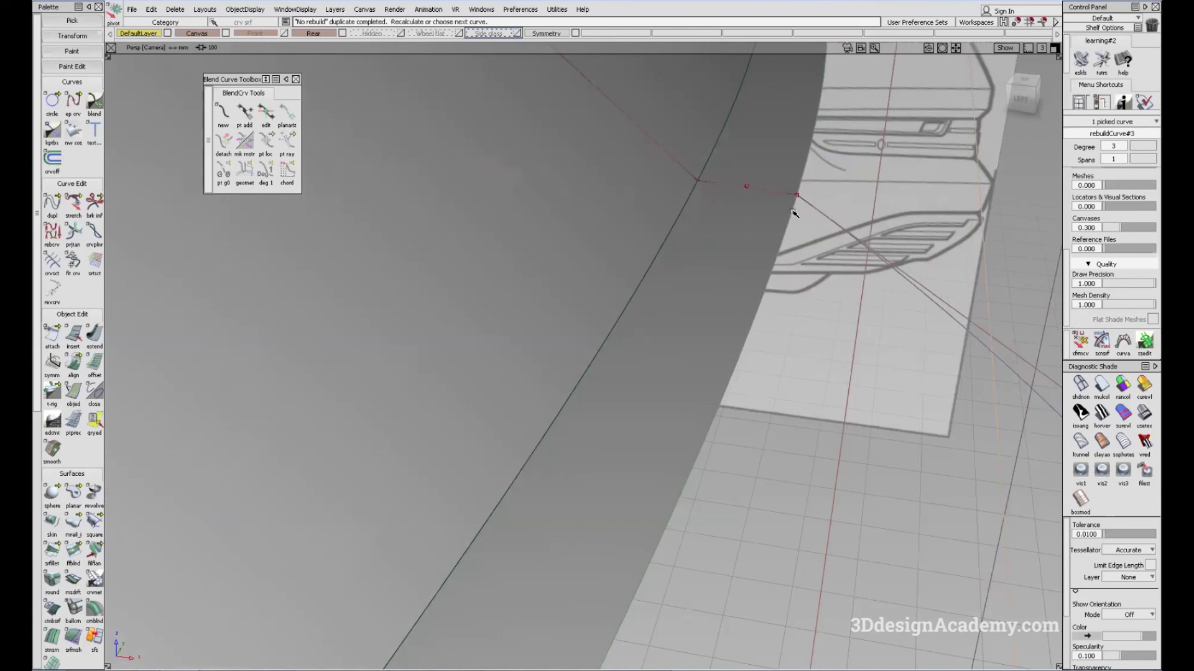
mouse_move(795, 206)
left_mouse_down("ctrl")
mouse_move(805, 200)
mouse_move(821, 225)
left_mouse_up("ctrl")
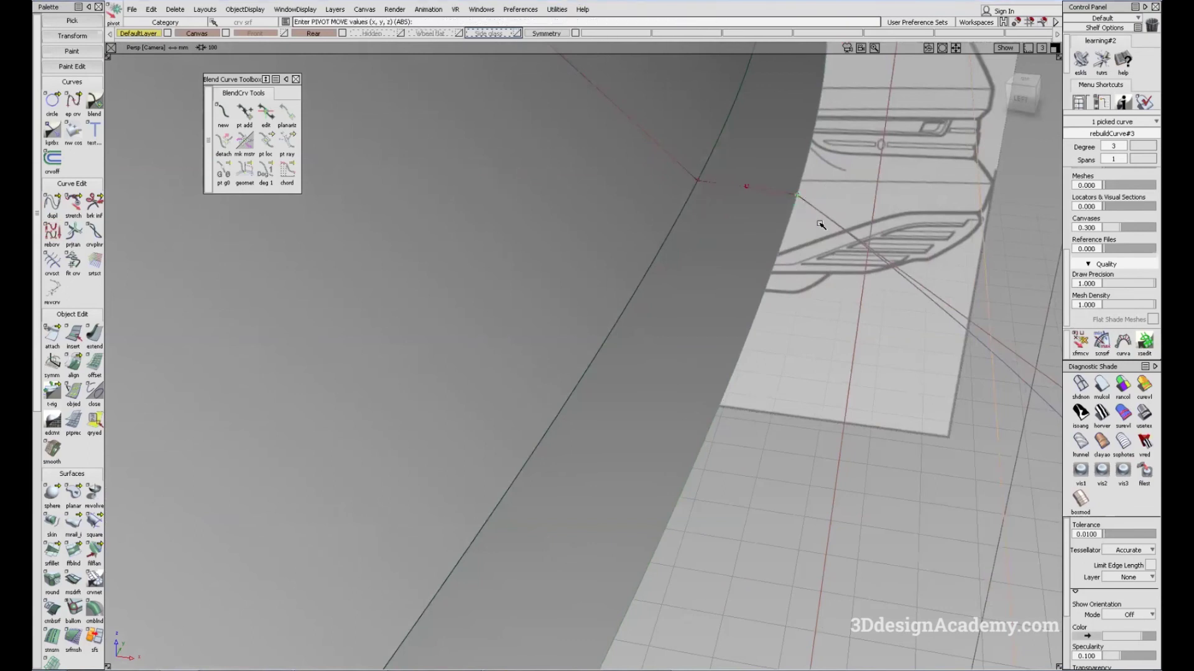
right_click_drag(769, 287, 767, 293, "alt+shift")
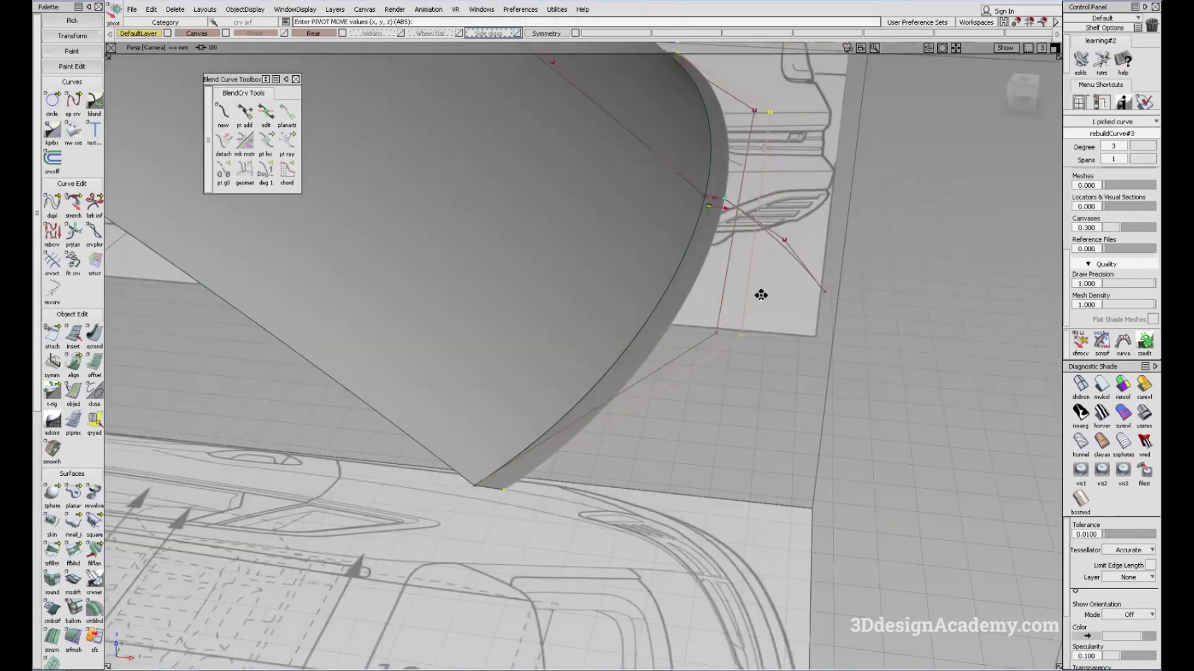
left_click_drag(759, 293, 738, 294, "alt+shift")
left_click_drag(809, 230, 790, 197, "alt+shift")
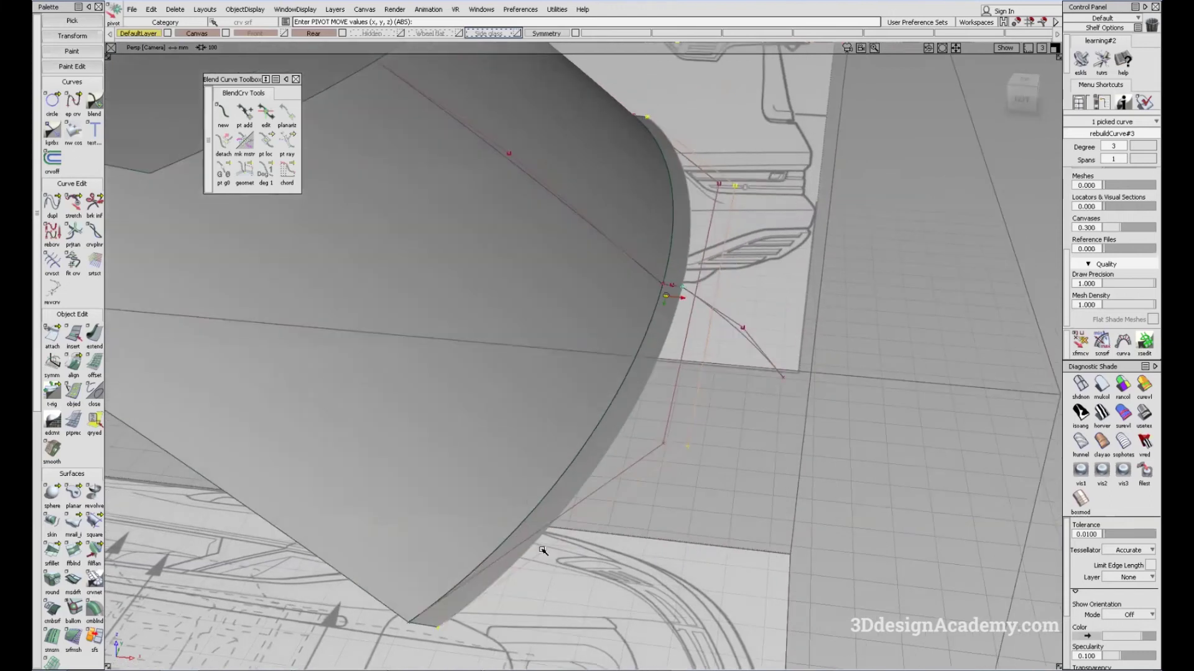
left_click_drag(693, 357, 711, 346, "alt+shift")
- Scale the duplicated curve non-proportionally to about 1.1 in X, giving it slightly more curvature than the strip's edge
middle_click_drag(741, 363, 720, 375, "ctrl+shift")
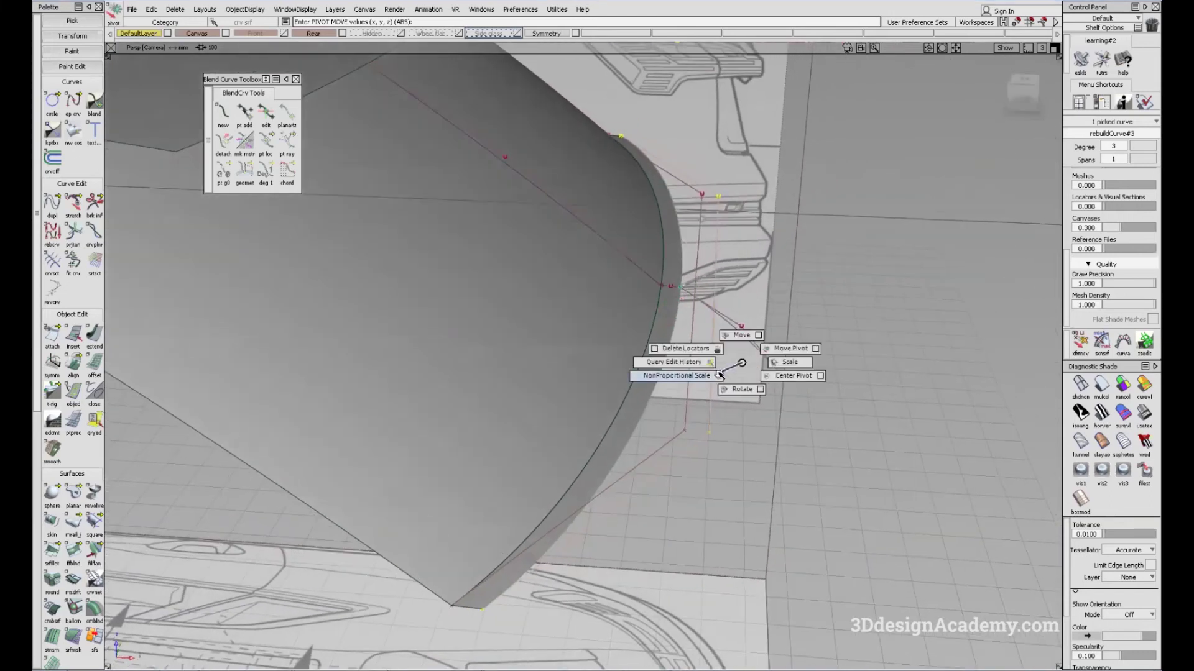
right_click_drag(720, 375, 720, 374, "ctrl+shift")
left_click_drag(759, 382, 768, 380)
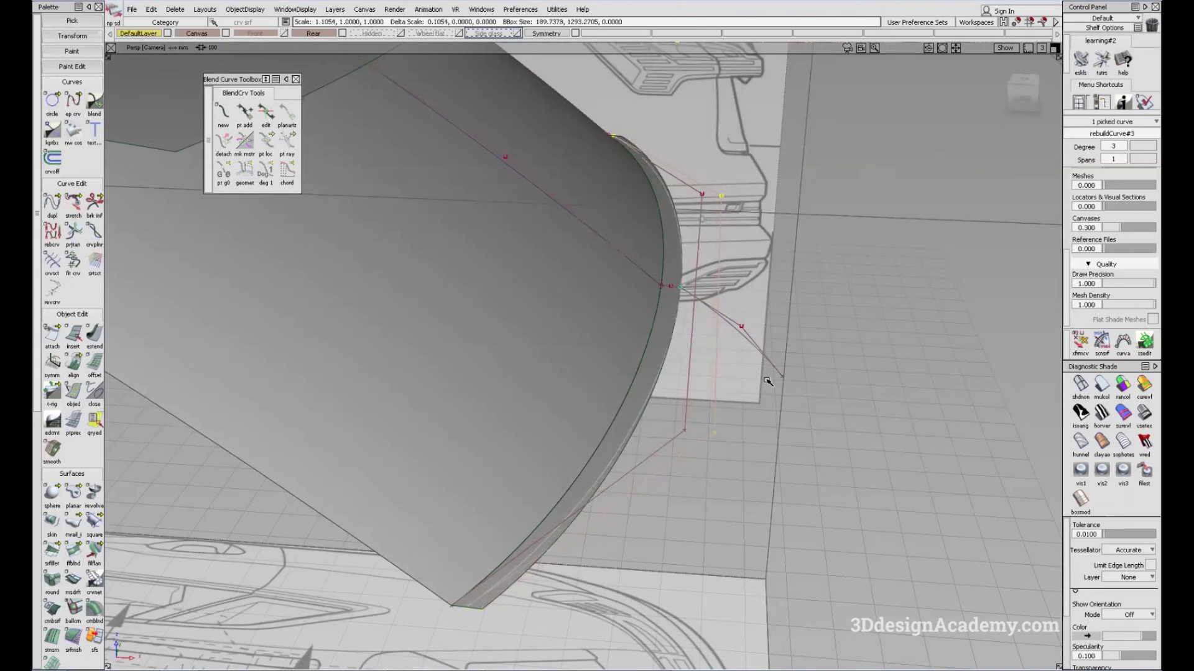
left_click_drag(770, 381, 770, 382)
- Create a Parallel rail surface from the scaled duplicate curve along the tailgate centre curve
left_click_drag(554, 512, 521, 403, "alt+shift")
left_click_drag(587, 350, 640, 308, "alt+shift")
mouse_move(802, 221)
left_mouse_down("alt+shift")
mouse_move(711, 373)
mouse_move(724, 333)
mouse_move(736, 348)
mouse_move(562, 368)
left_mouse_up("alt+shift")
left_click_drag(731, 245, 730, 248, "alt+shift")
left_click(74, 525)
left_click(699, 239)
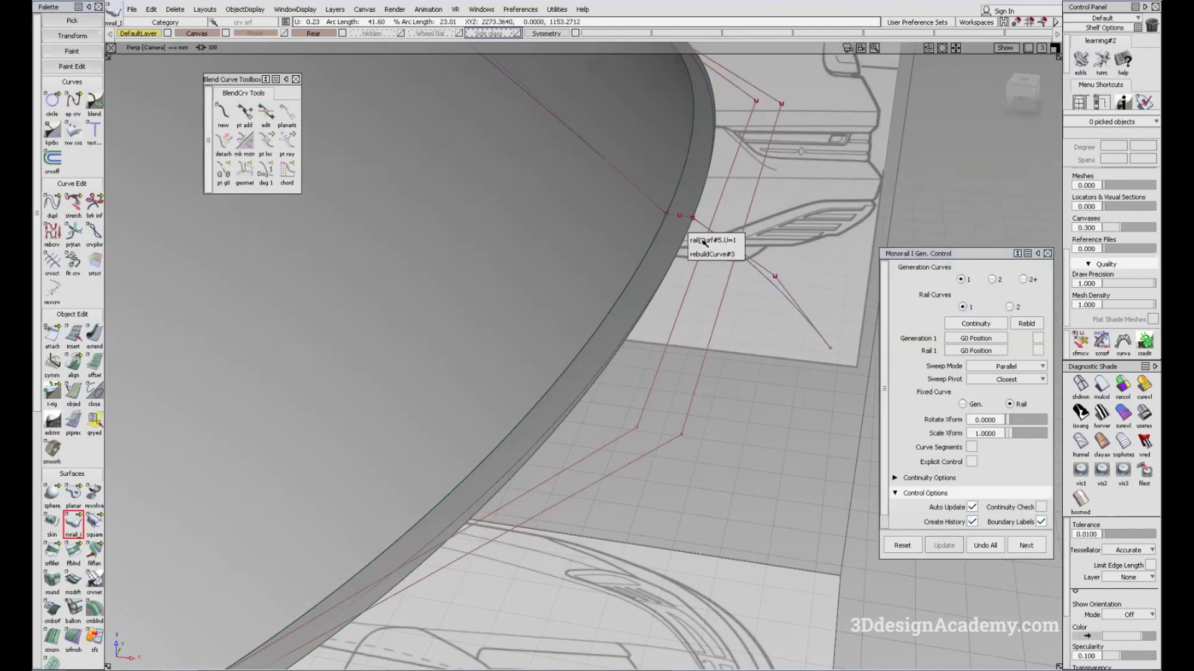
left_click(706, 254)
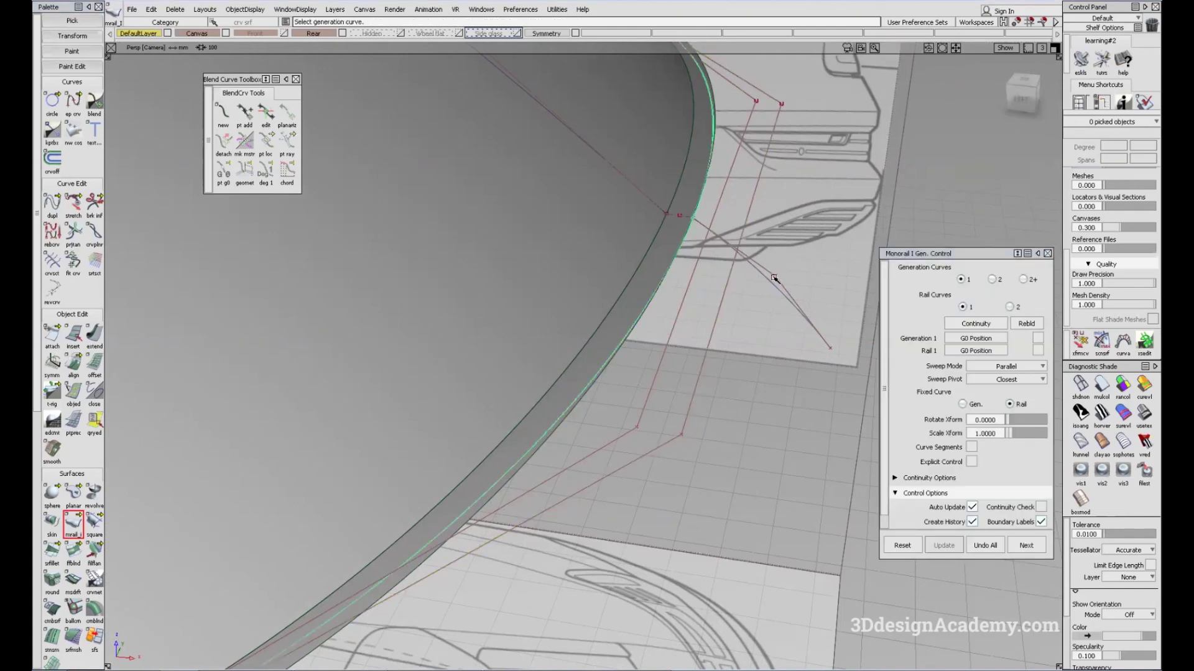
left_click(773, 284)
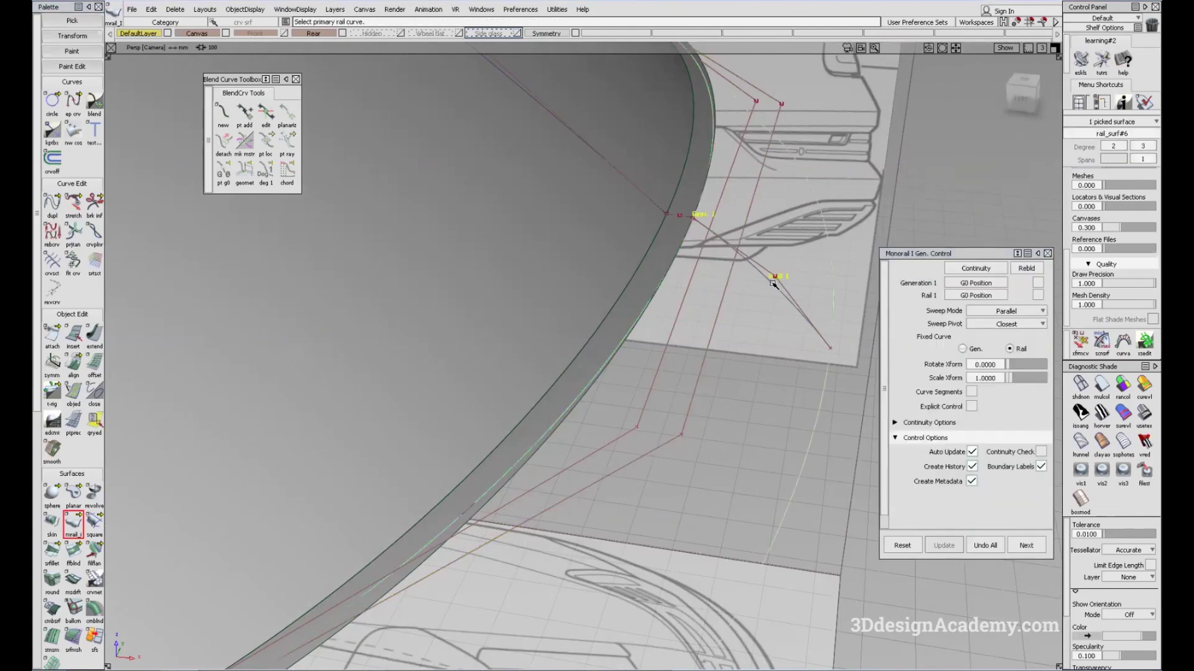
- Shade the surfaces and temporarily hide the model lines to inspect the new tailgate surface
right_click_drag(707, 294, 666, 300, "alt+shift")
middle_click_drag(666, 301, 729, 253, "alt+shift")
left_click_drag(730, 253, 746, 286, "alt+shift")
left_click_drag(807, 301, 781, 197, "ctrl+shift")
left_click(1101, 387)
right_click_drag(703, 360, 746, 451, "alt+shift")
key("alt+m")
left_click(567, 381, "alt+shift")
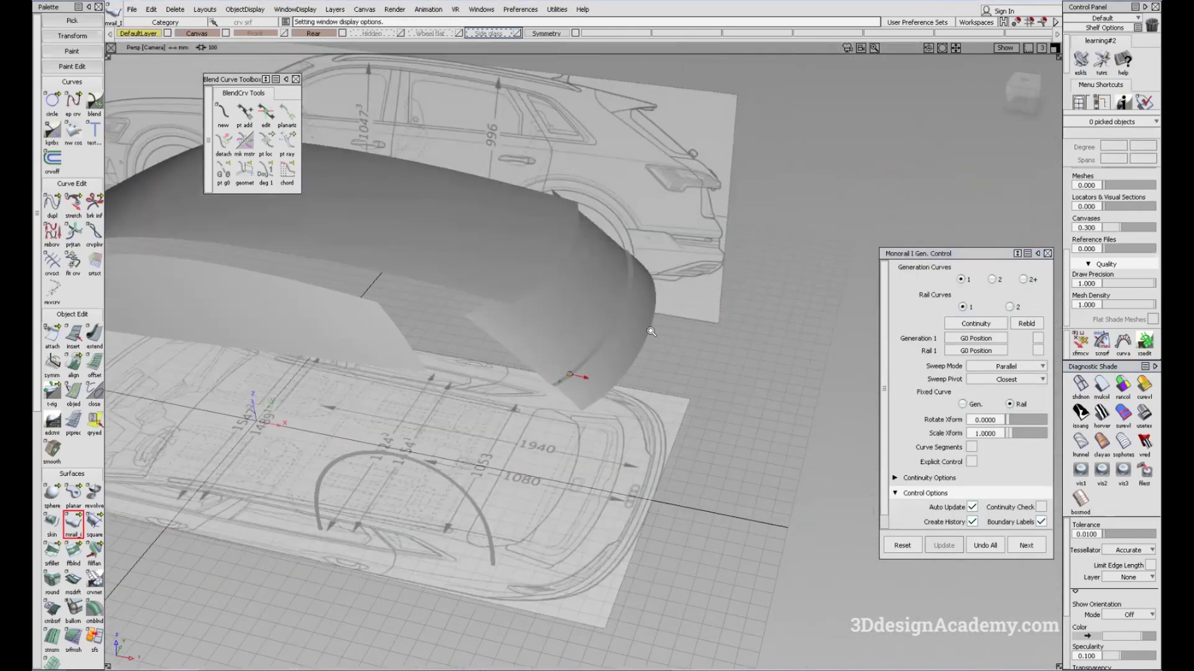
left_click_drag(578, 378, 613, 429, "alt+shift")
right_click_drag(612, 429, 673, 430, "alt+shift")
key("alt+m")
- Review the roof, rear window and tailgate surfaces together against the blueprints from several angles
left_click_drag(587, 380, 517, 445, "alt+shift")
mouse_move(617, 368)
left_mouse_down("alt+shift")
mouse_move(743, 332)
mouse_move(610, 416)
mouse_move(647, 397)
mouse_move(684, 211)
left_mouse_up("alt+shift")
right_click_drag(684, 211, 717, 350, "alt+shift")
left_click_drag(716, 350, 618, 335, "alt+shift")
left_click_drag(618, 335, 615, 311, "ctrl+shift")
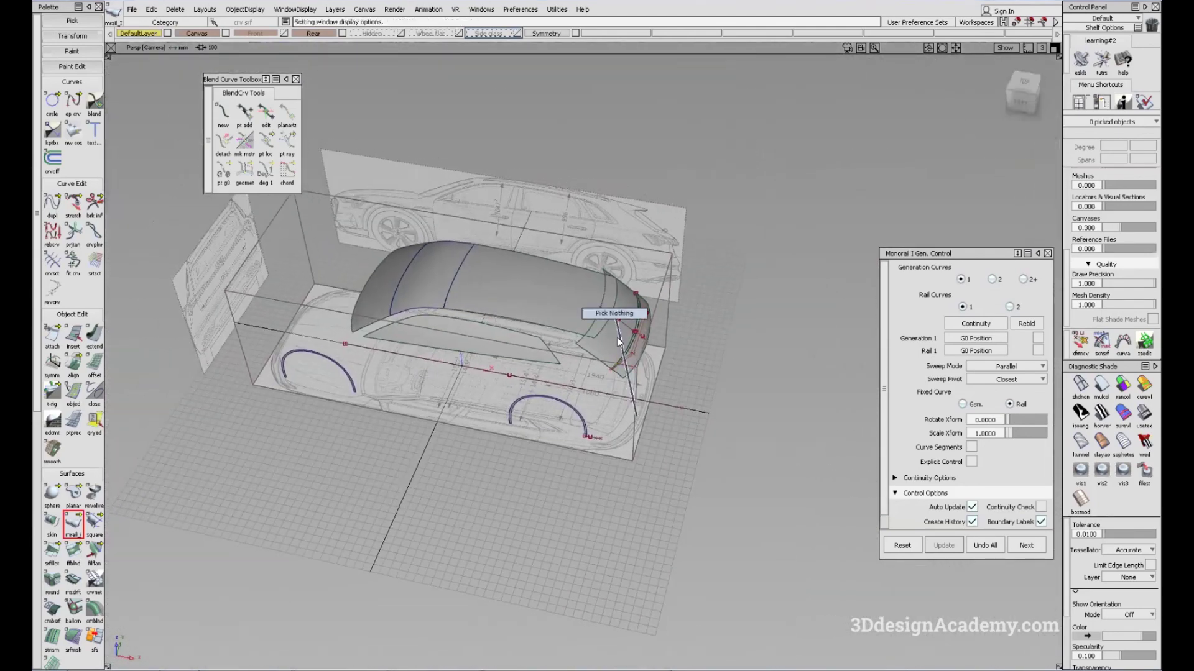
right_click_drag(616, 312, 672, 316, "alt+shift")
left_click_drag(671, 315, 696, 367, "alt+shift")
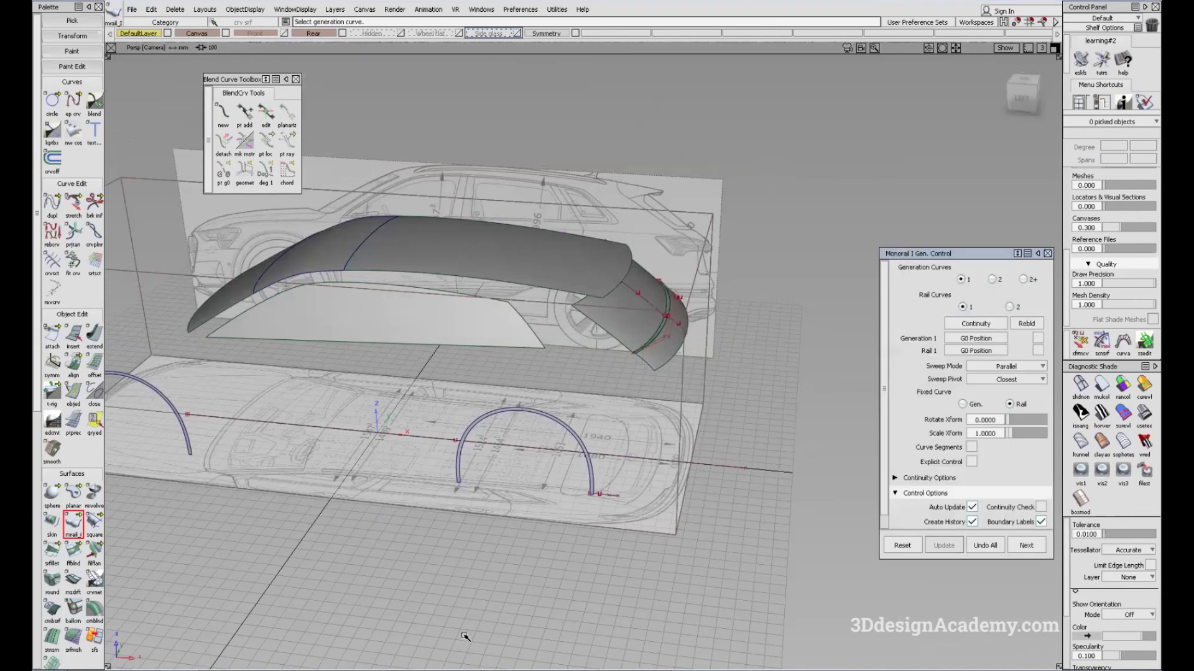